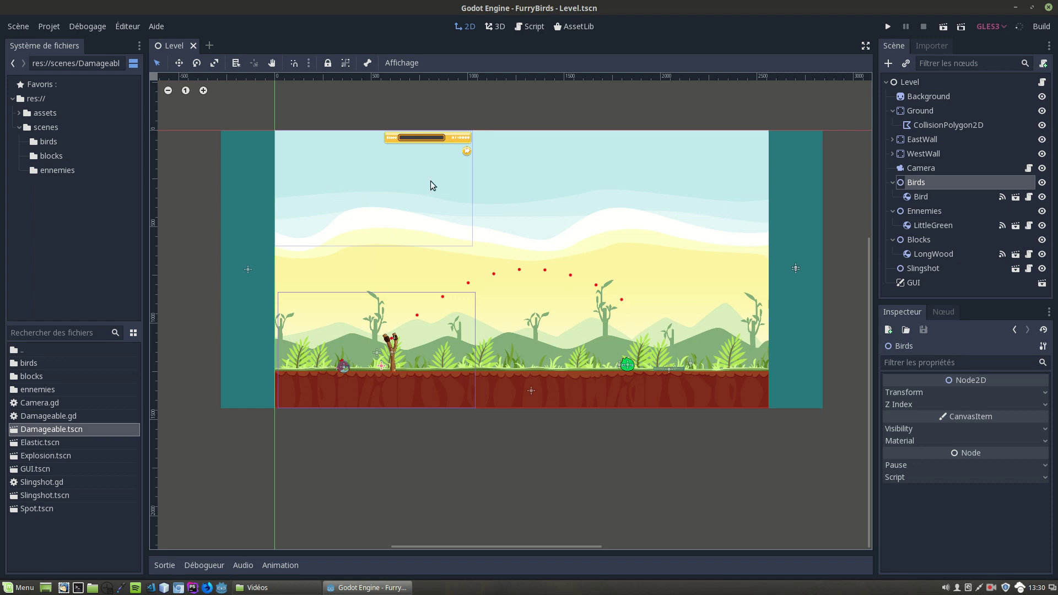
Step: Frame the score bar in the level view, then open Damageable.tscn from the FileSystem dock
scroll(444, 157, "up", 3)
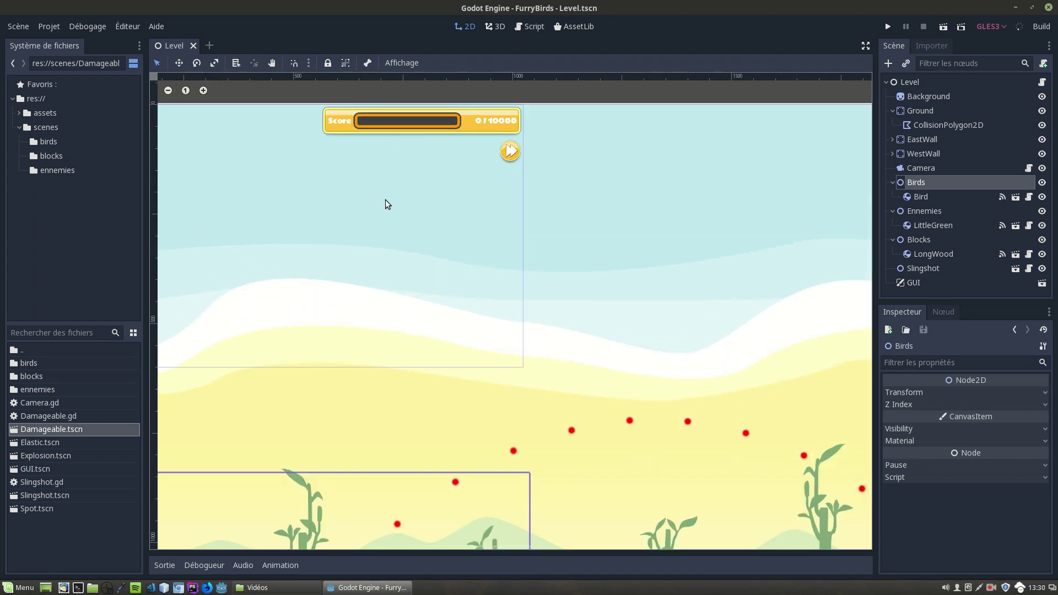
scroll(364, 249, "down", 1)
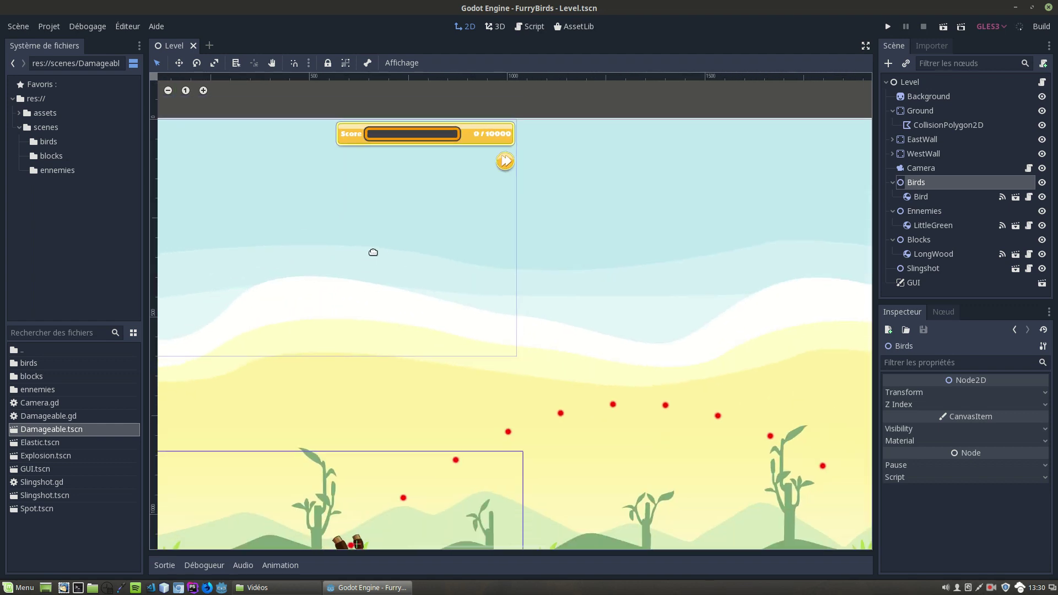
middle_click_drag(371, 250, 477, 253)
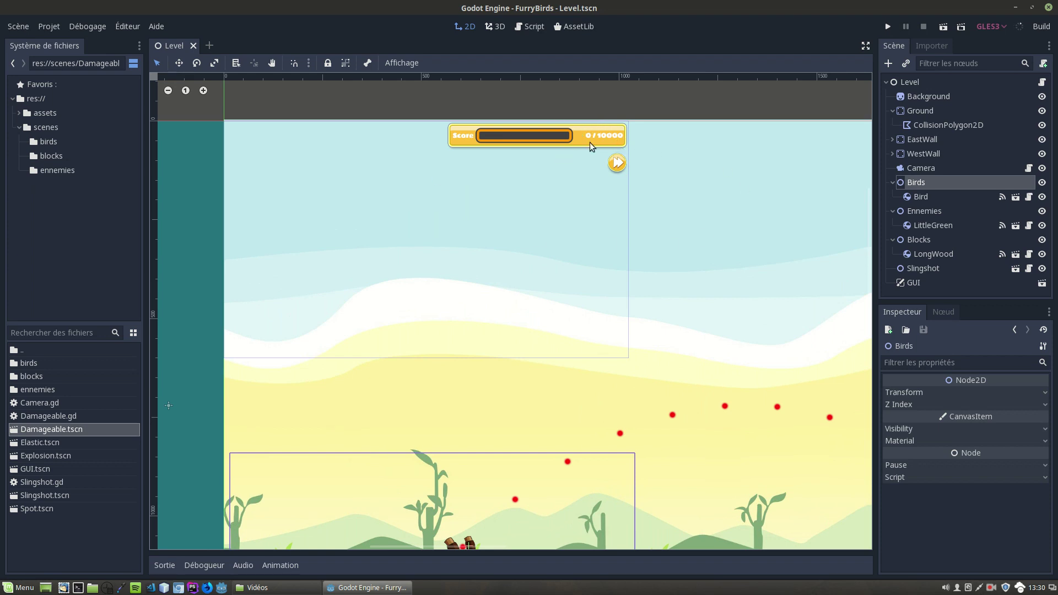
scroll(588, 141, "up", 2)
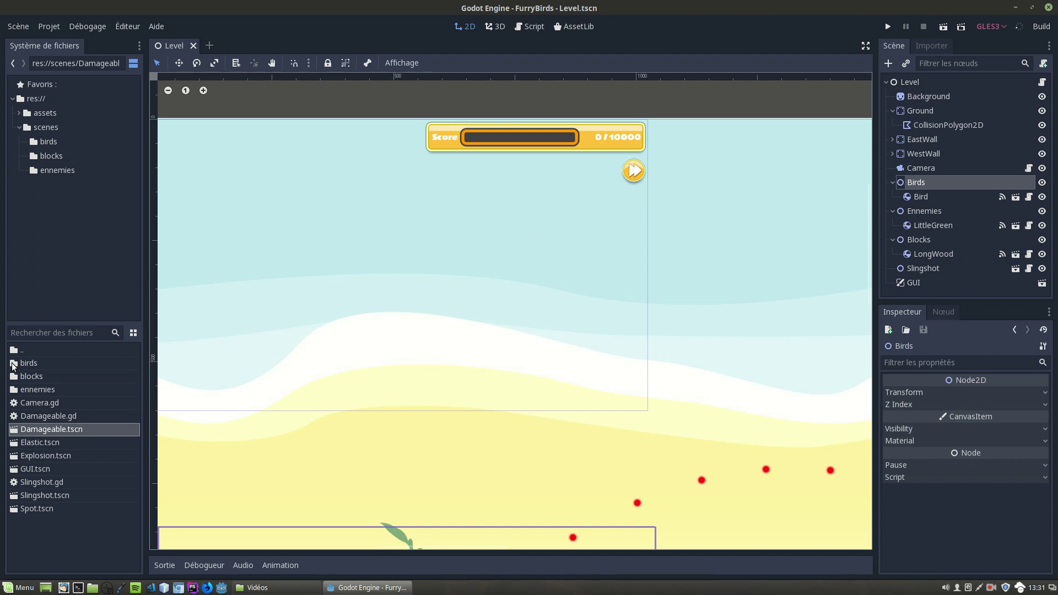
double_click(61, 425)
Step: Add export(int, 0, 100000) variables destroy_points = 500 and survive_points = 0 to Damageable.gd
left_click(1028, 82)
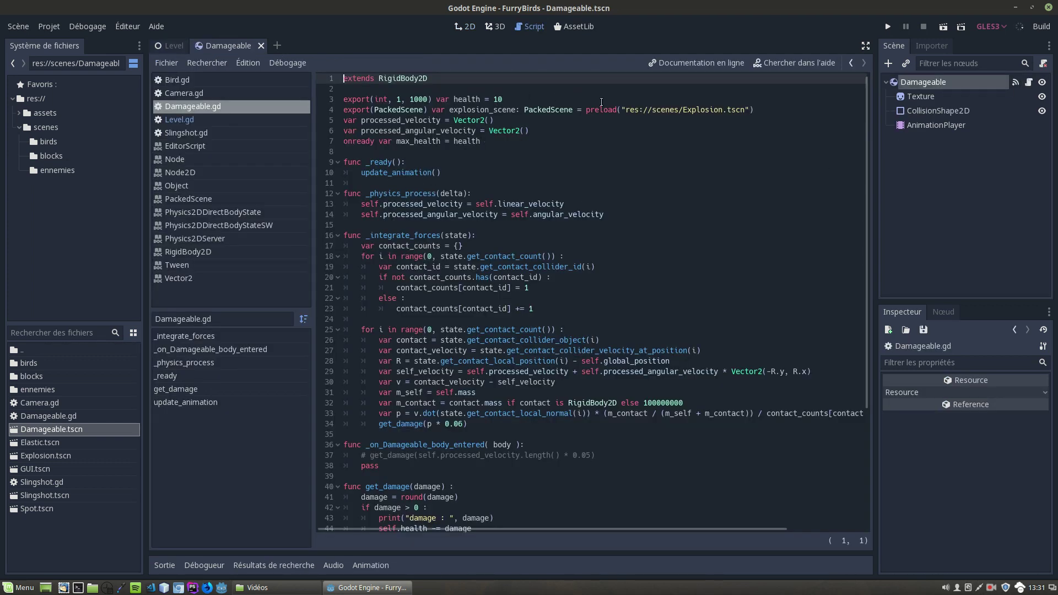
left_click(785, 109)
key("Return")
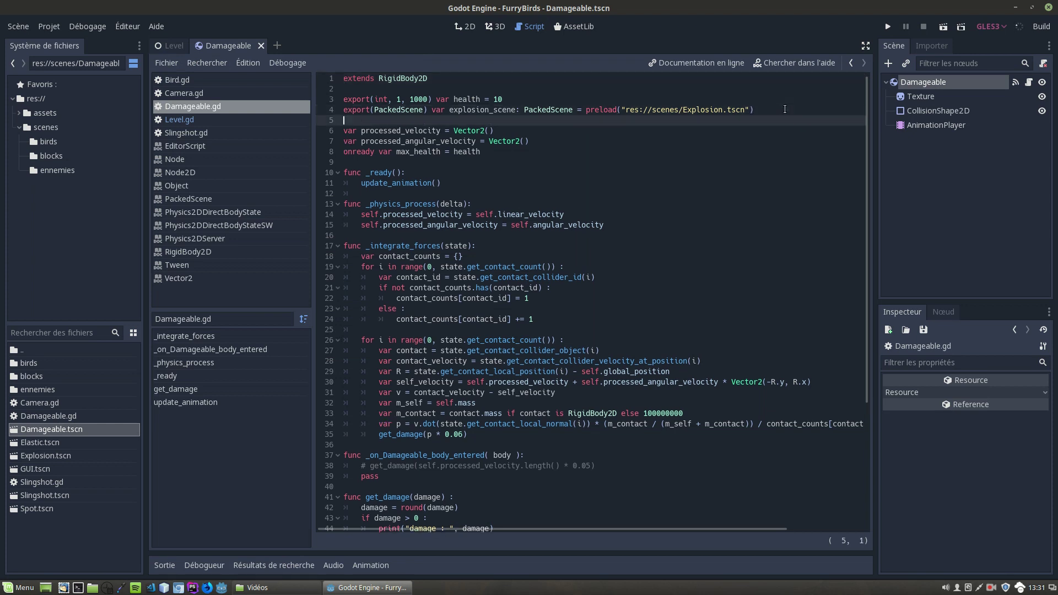
type("export(i")
type("nt, ")
type("0, 10")
type("0000) ")
type("var ")
type("des")
type("troy_po")
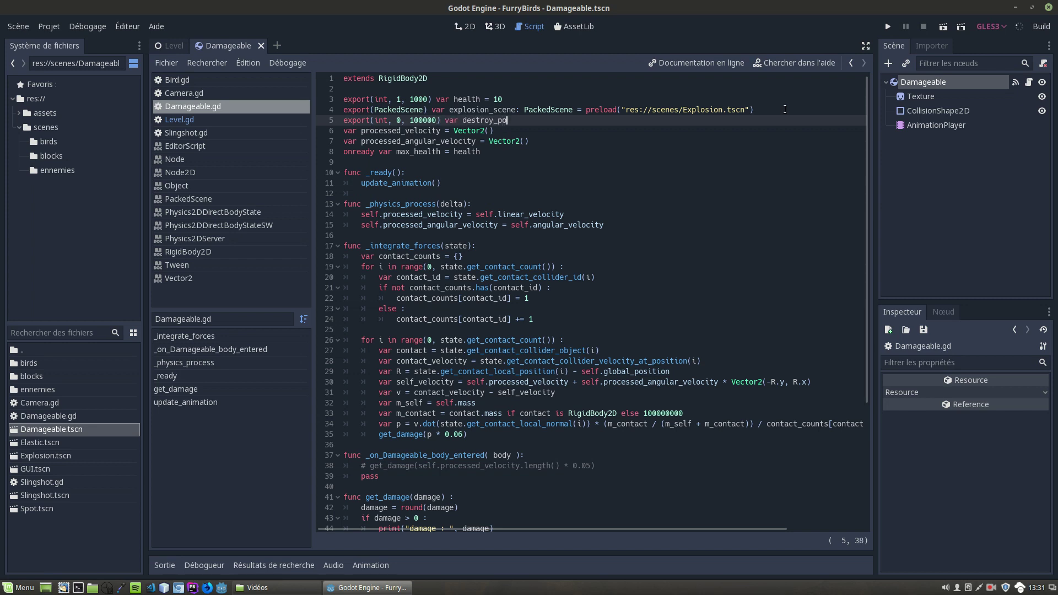
type("ints = ")
type("500")
key("Return")
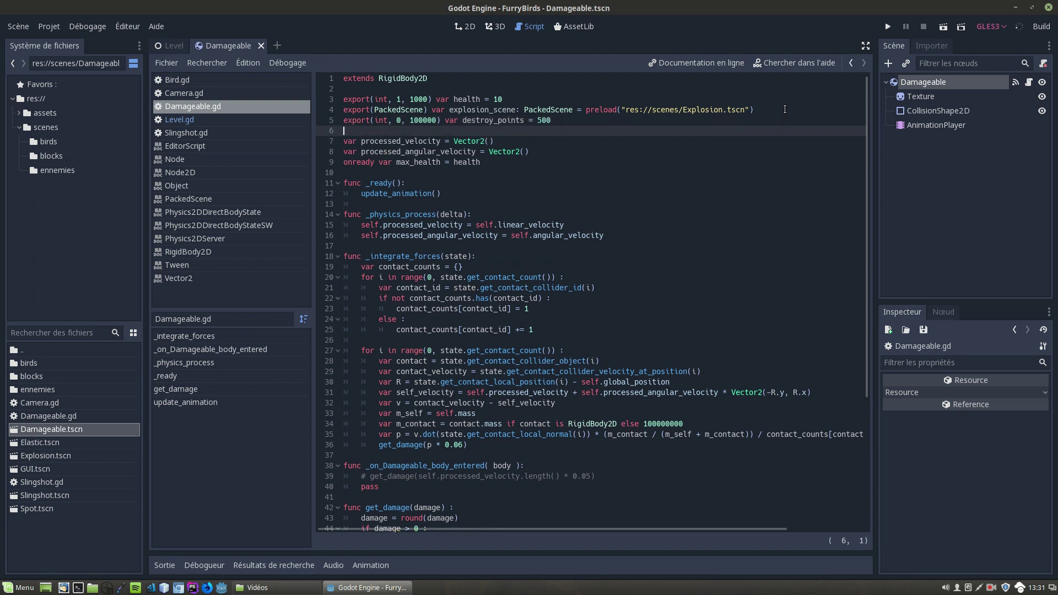
type("export(")
type("int, ")
type("0, ")
type("100000) ")
type("var s")
type("urvive_")
type("points")
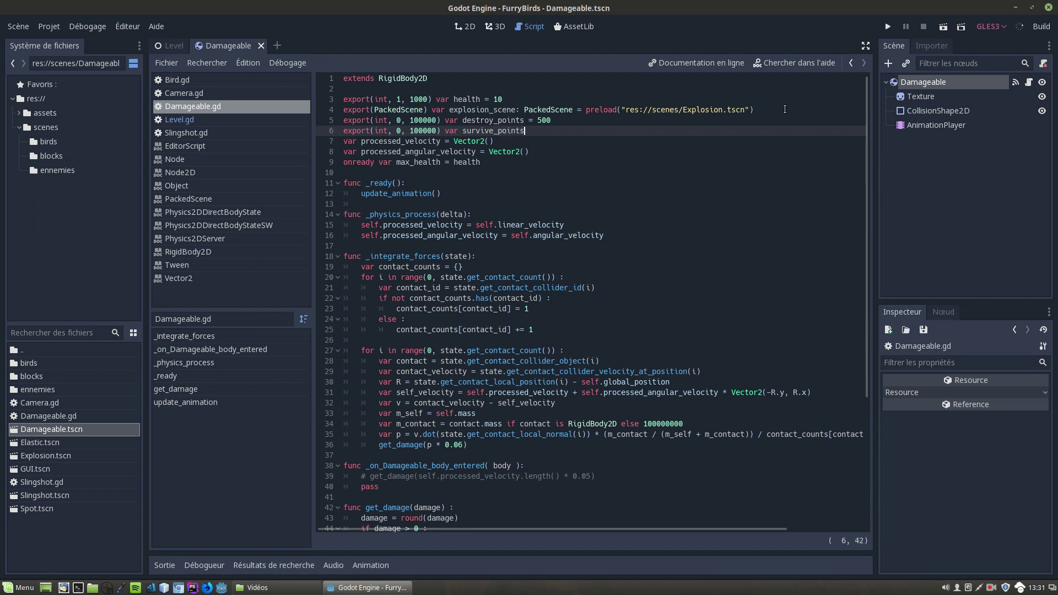
type(" = ")
type("0")
Step: In scenes/birds/Bird.tscn, set the Bird node's Survive Points to 2000, then return to Damageable
double_click(26, 363)
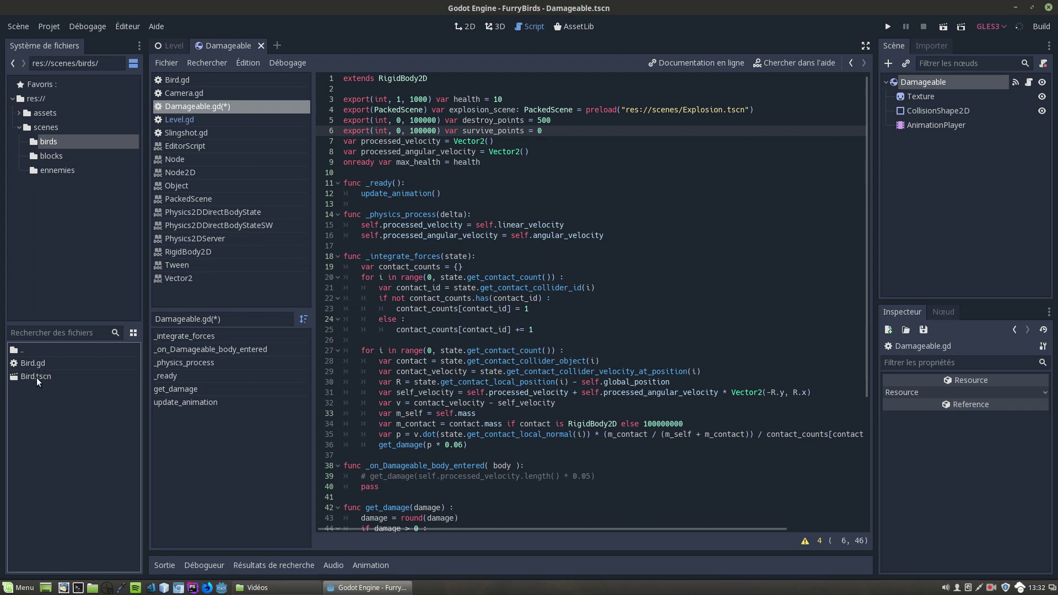
double_click(37, 376)
left_click(930, 82)
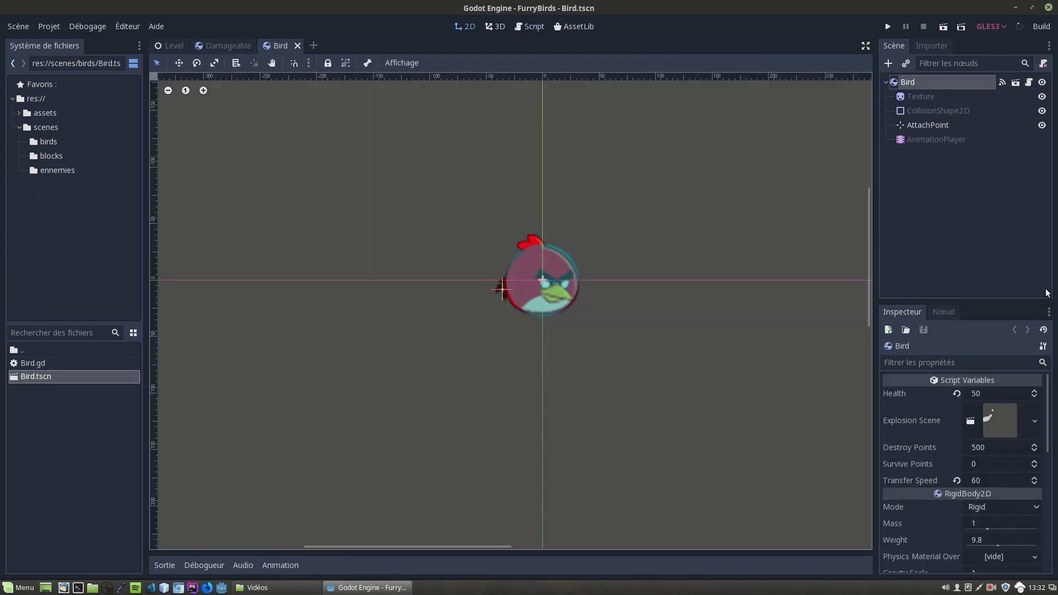
left_click(1024, 464)
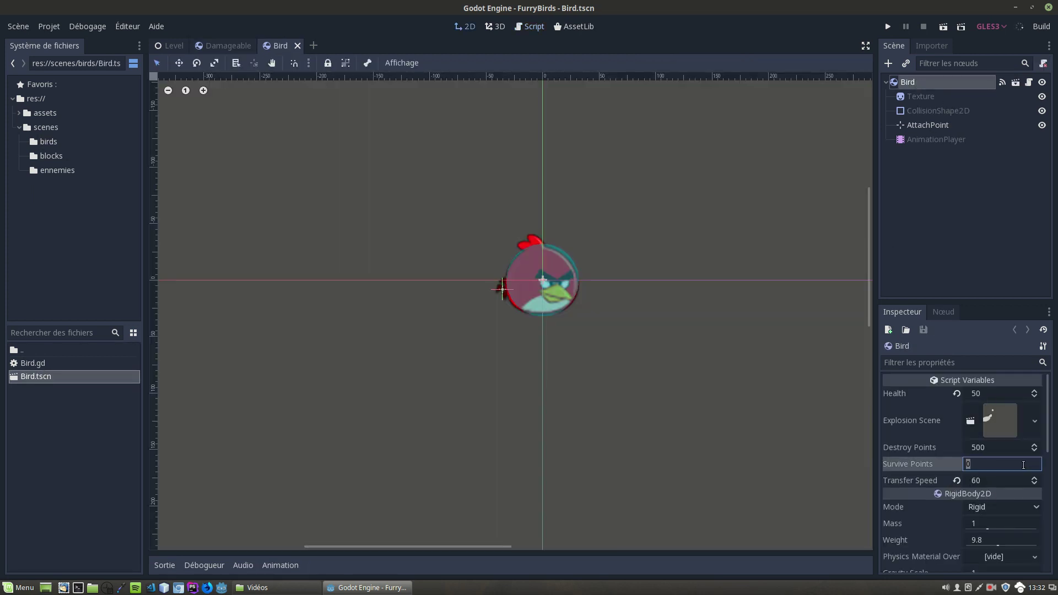
type("2000")
left_click(168, 47)
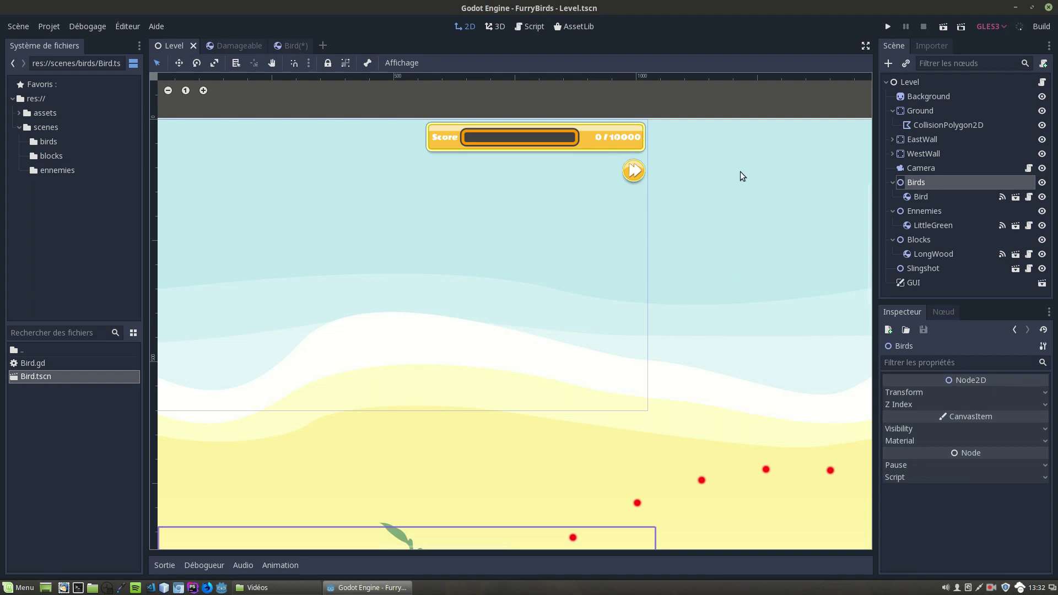
left_click(233, 47)
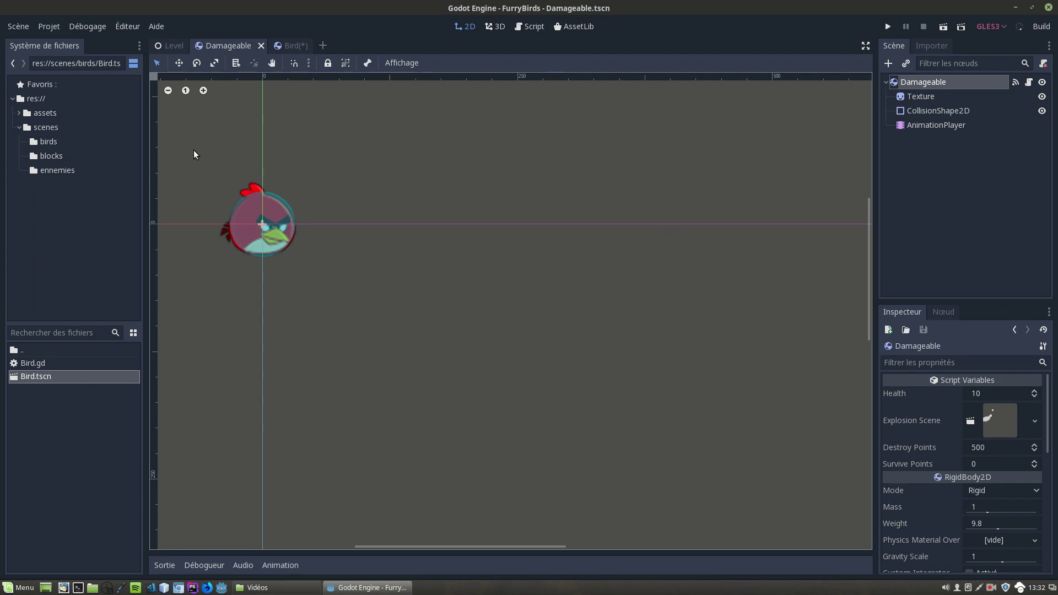
Step: Add the Damageable root node to a new group named 'Damageable' in the Node dock
left_click(944, 311)
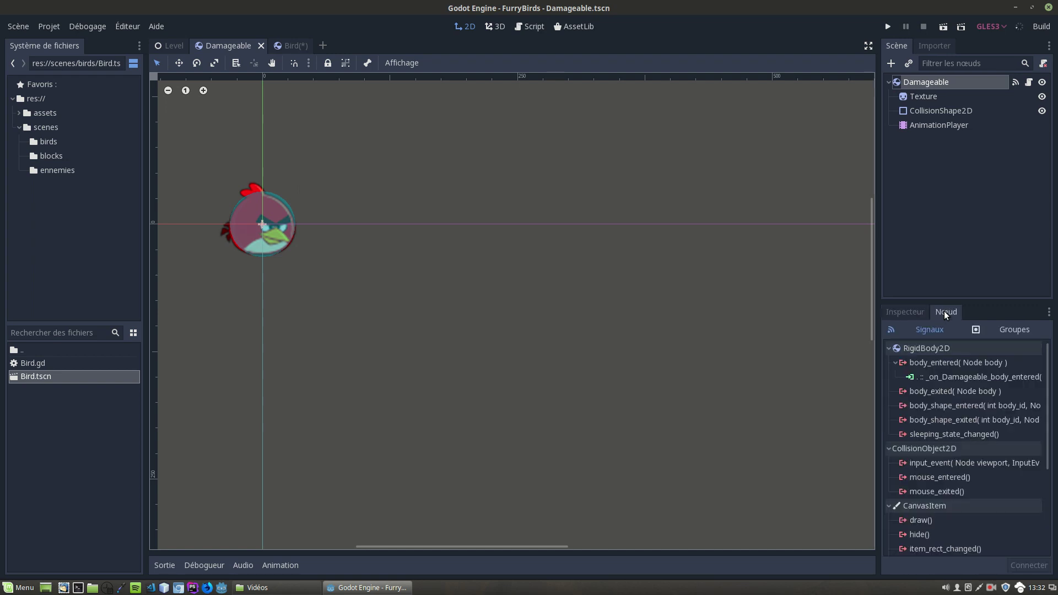
left_click(1013, 329)
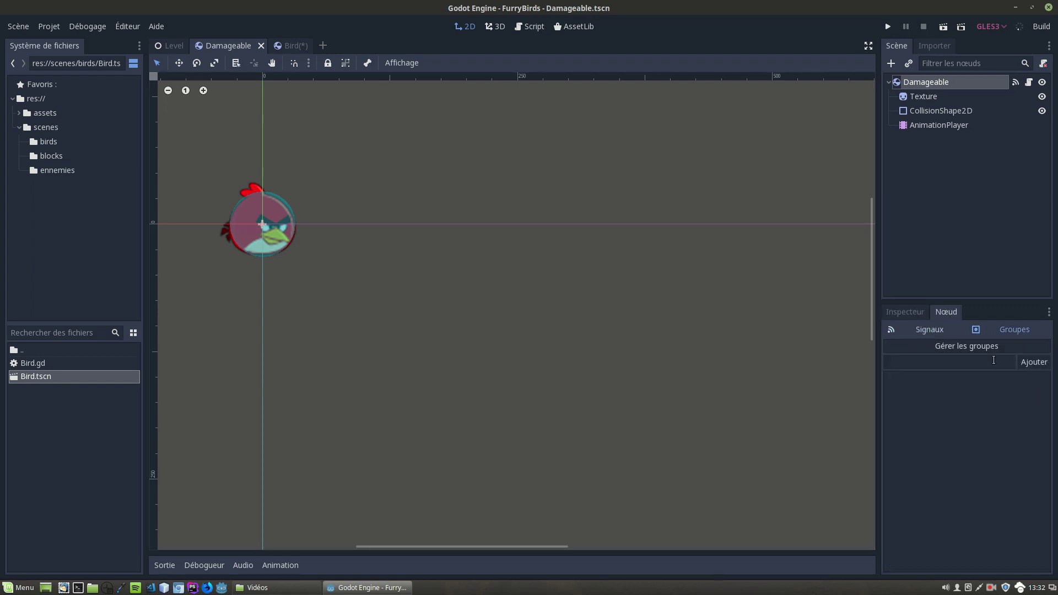
left_click(948, 363)
type("Damageable")
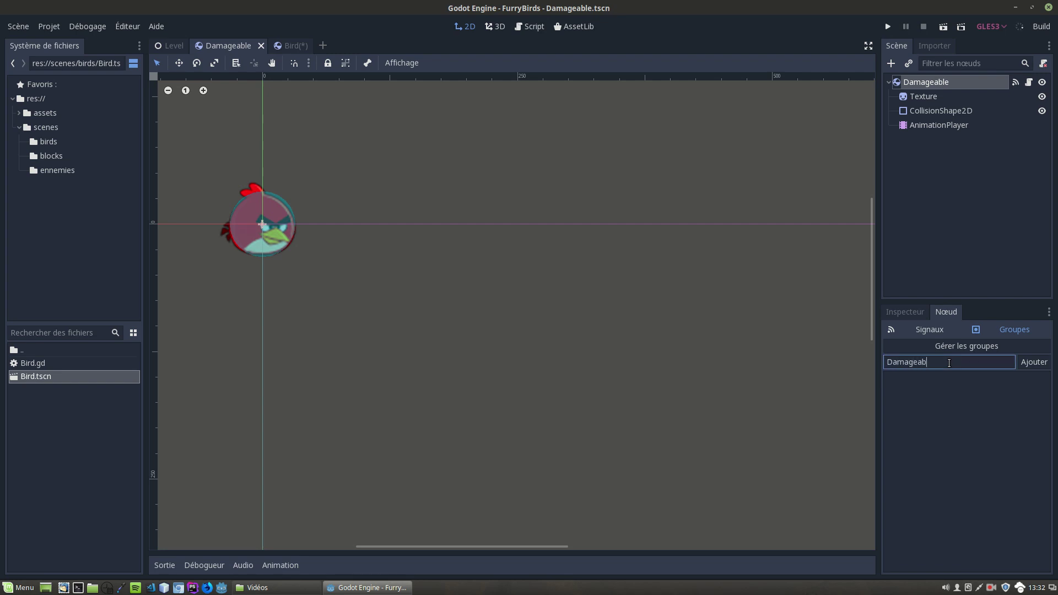
left_click(1026, 364)
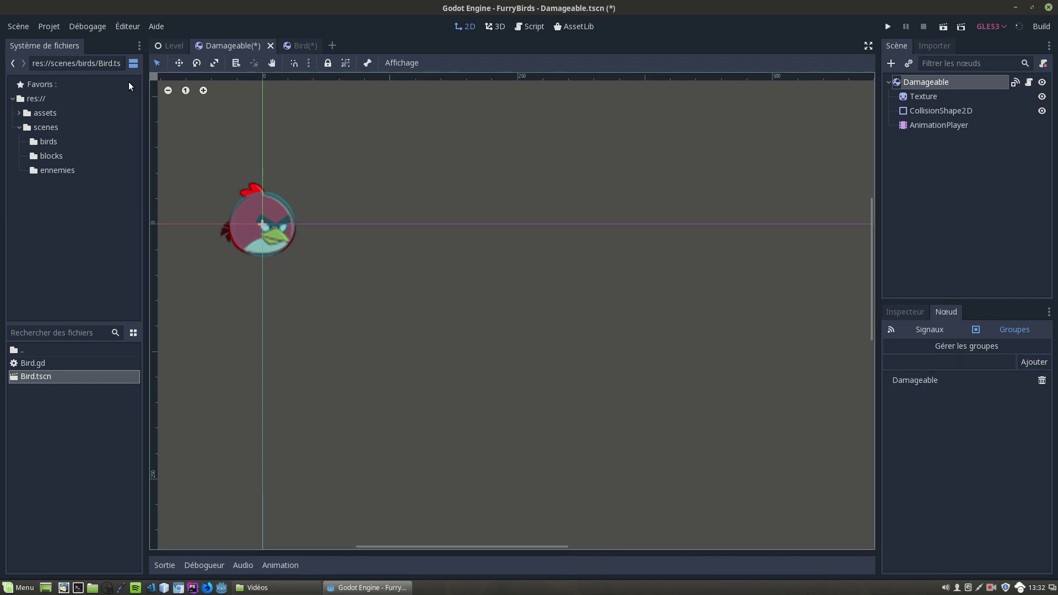
Step: In Level.gd's _ready, add 'for damageable in get_tree().get_nodes_in_group("Damageable"):'
left_click(158, 47)
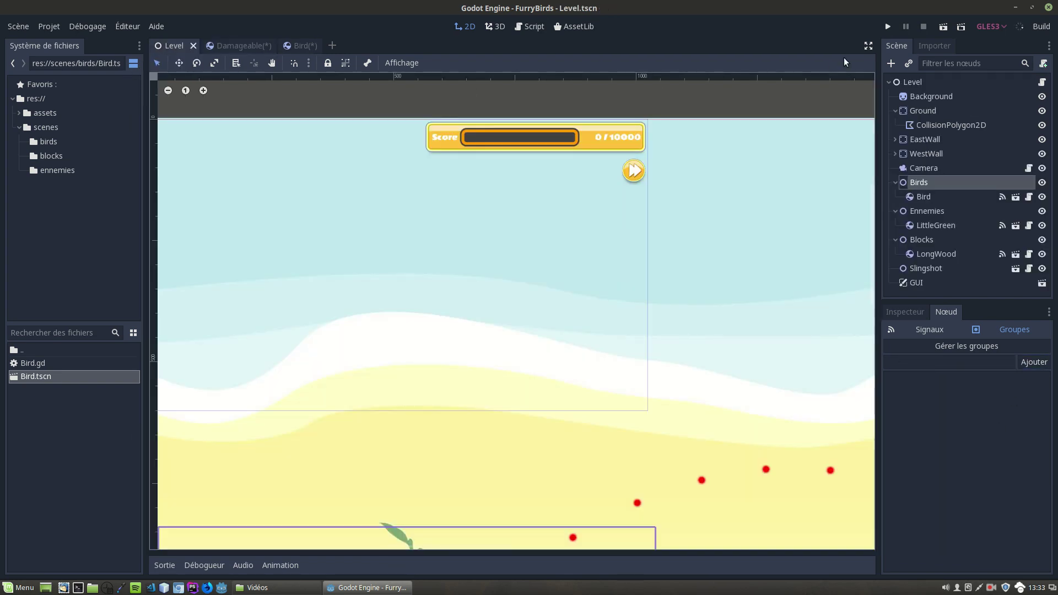
left_click(1042, 82)
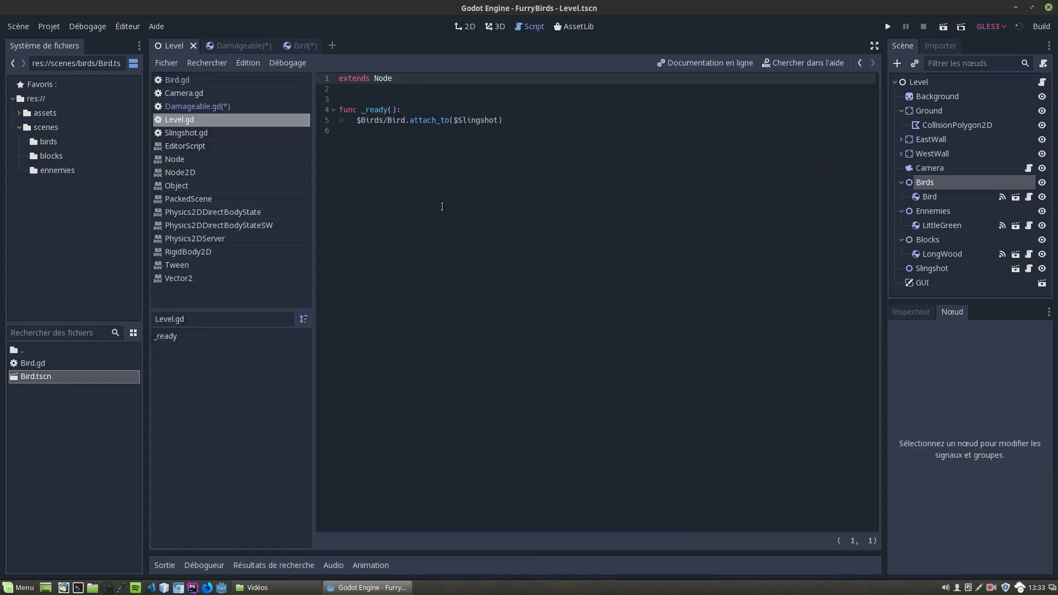
left_click(529, 119)
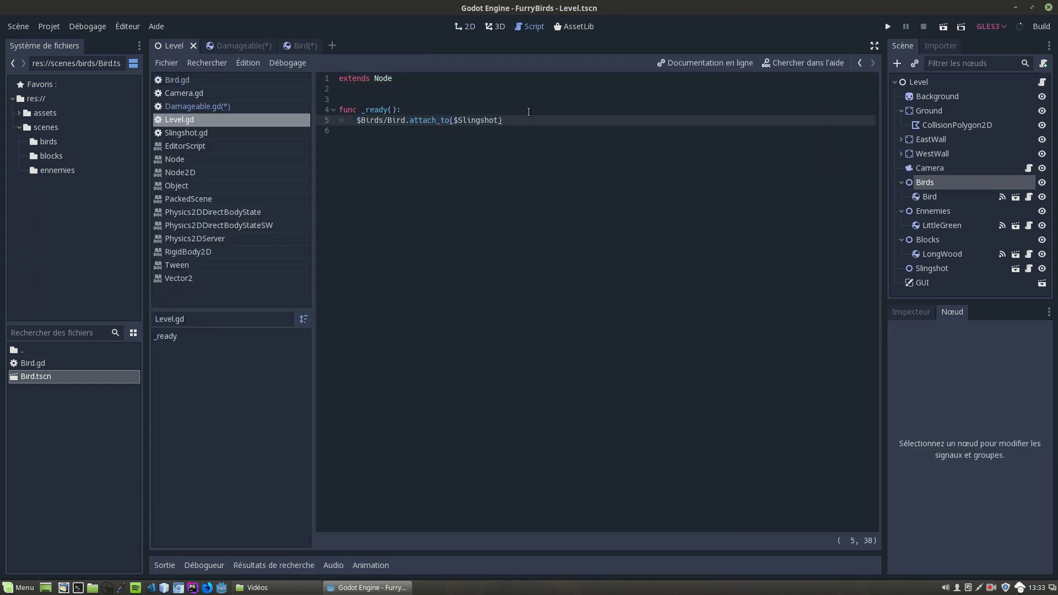
key("Return")
key("Return")
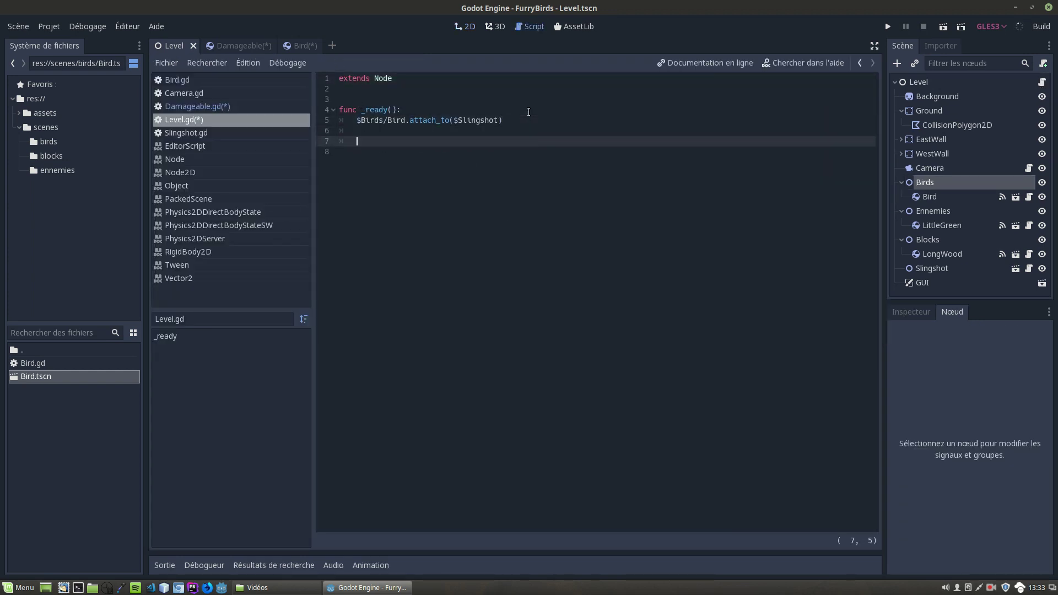
type("fir")
type(" damageab")
key("BackSpace")
key("BackSpace")
key("BackSpace")
type("or")
type(" damageabl")
type("e in ")
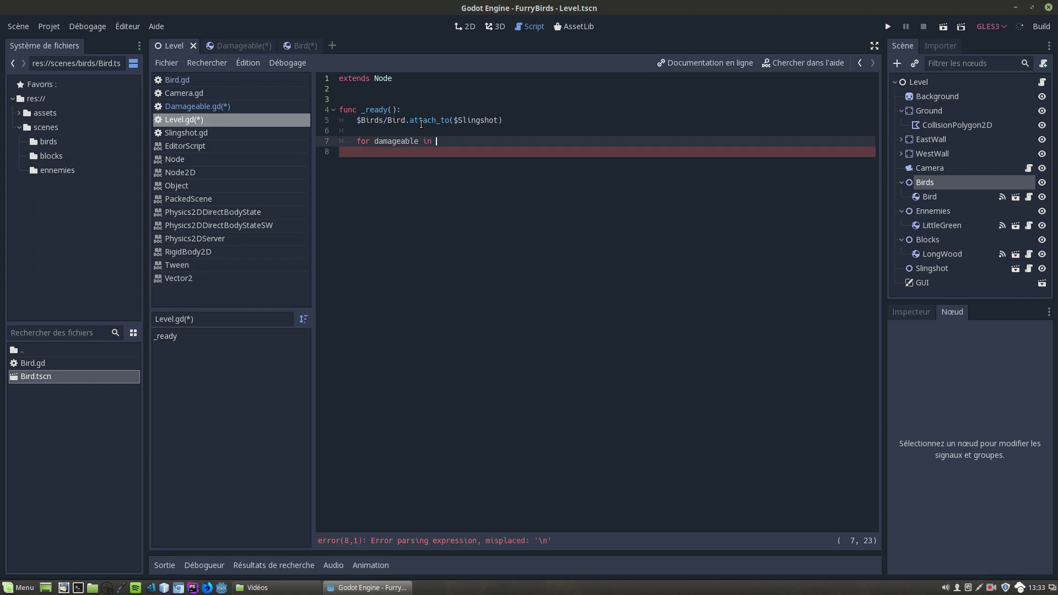
type("get_t")
type("ree")
key("Return")
type(".get_")
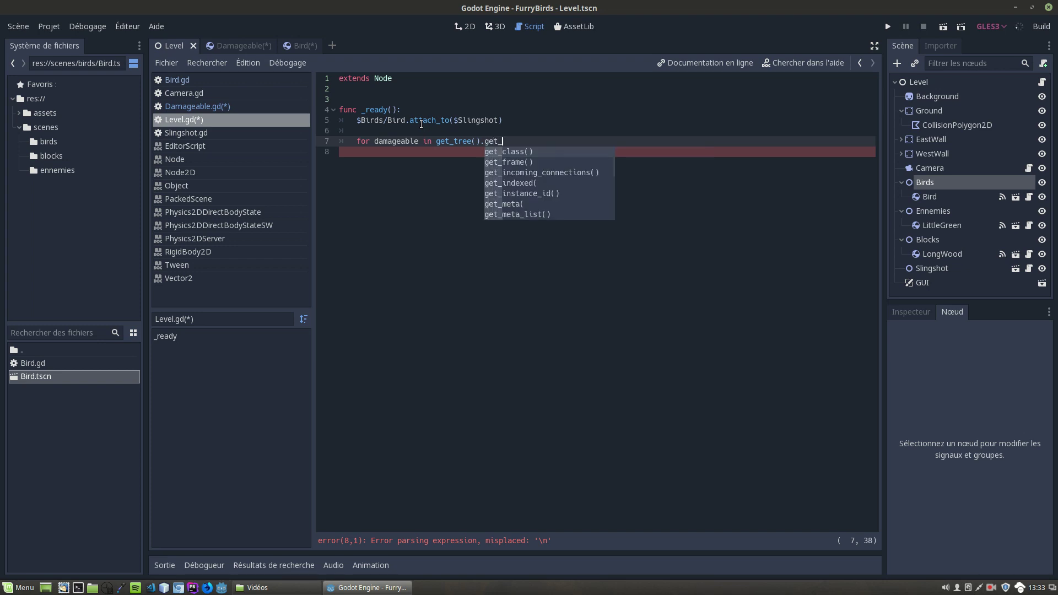
type("no")
key("Down")
key("Return")
type("\"")
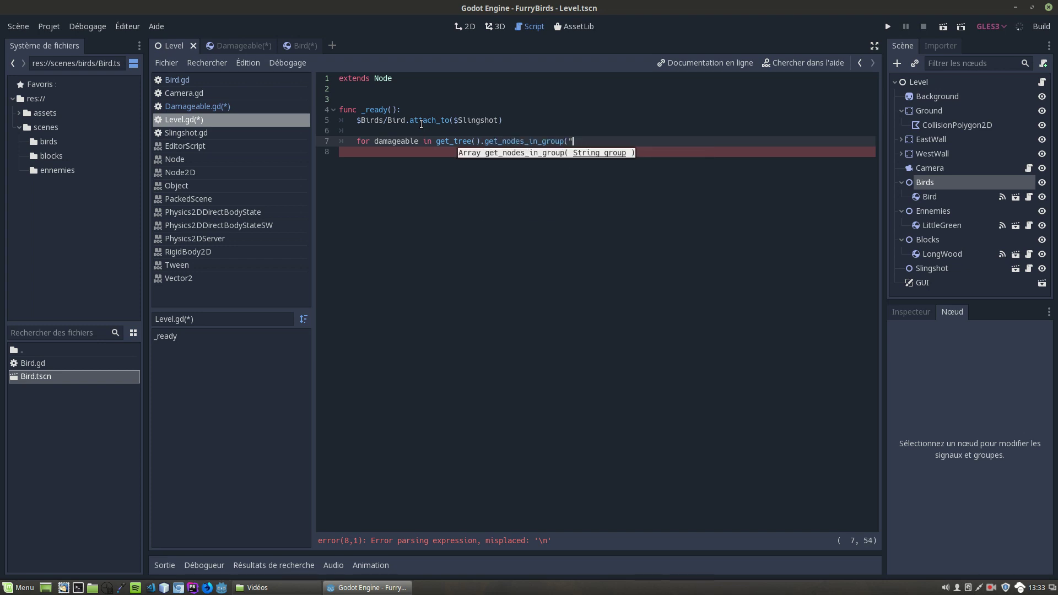
type("Damag")
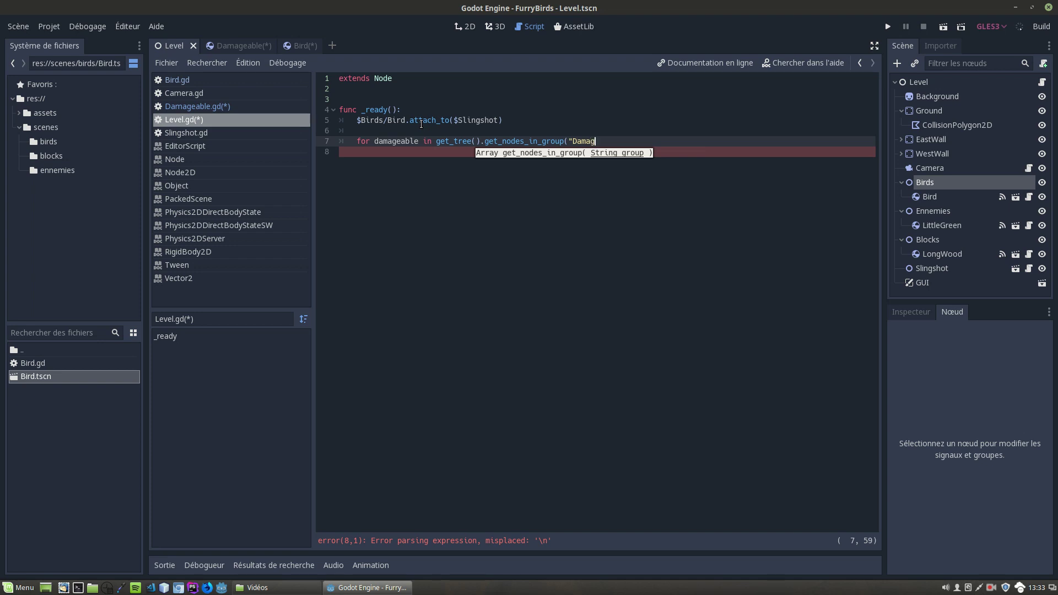
type("eable\") ")
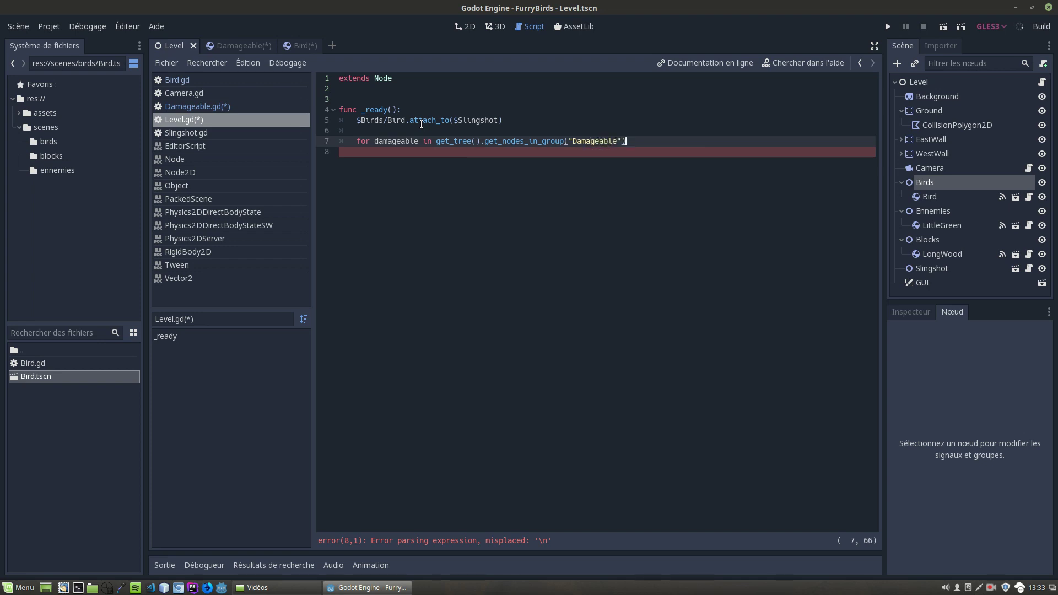
type(":")
key("Return")
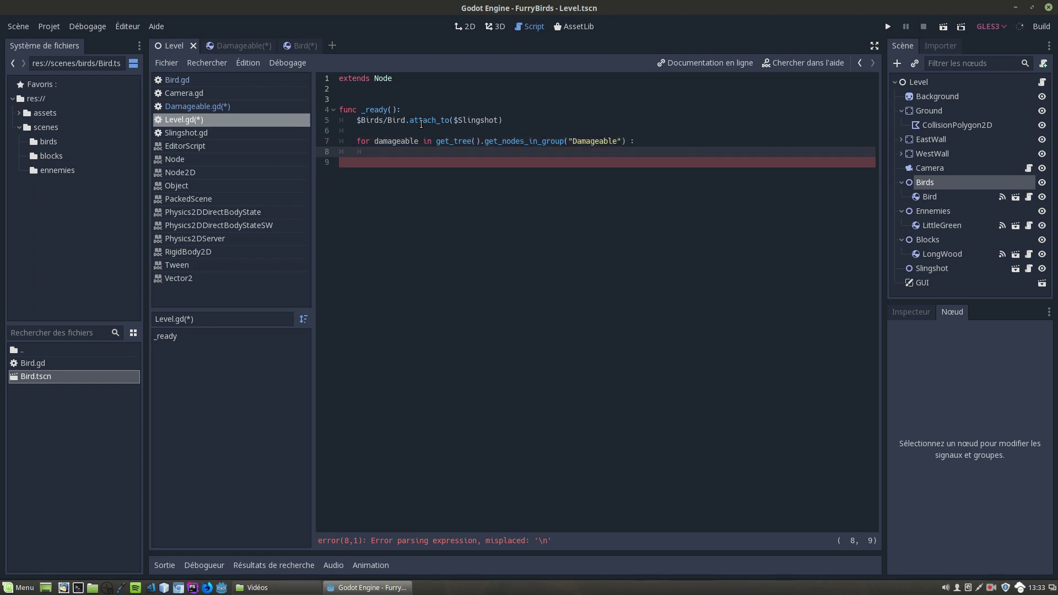
Step: Declare 'var max_score = 0' below the extends line
left_click(381, 96)
key("Up")
key("Return")
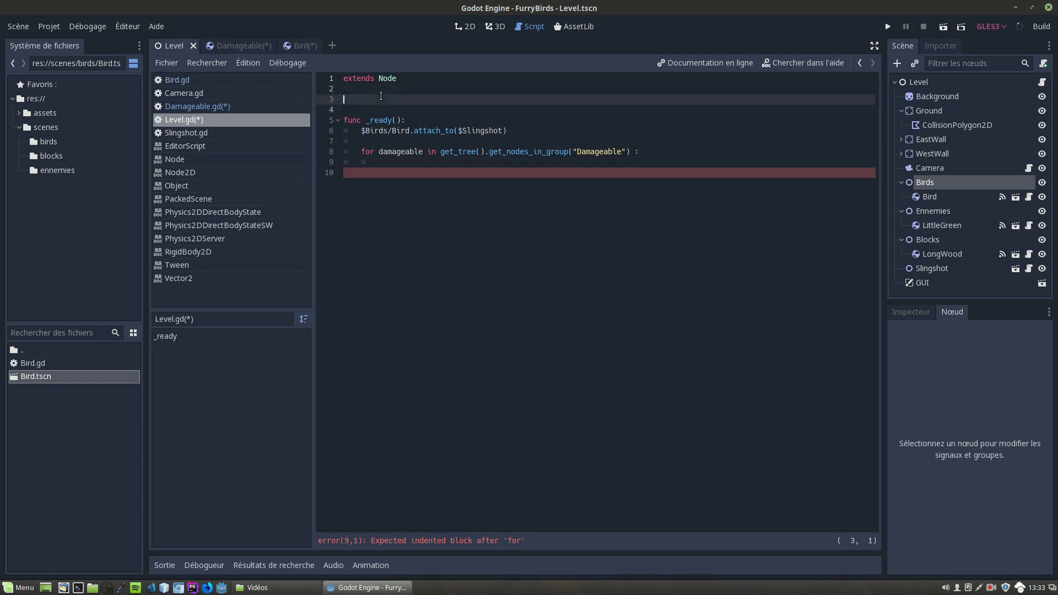
type("var ma")
type("x_score ")
type("= 0")
Step: In the loop body, add 'max_score += max(damageable.destroy_points, damageable.survive_points)'
left_click(395, 160)
type("ma")
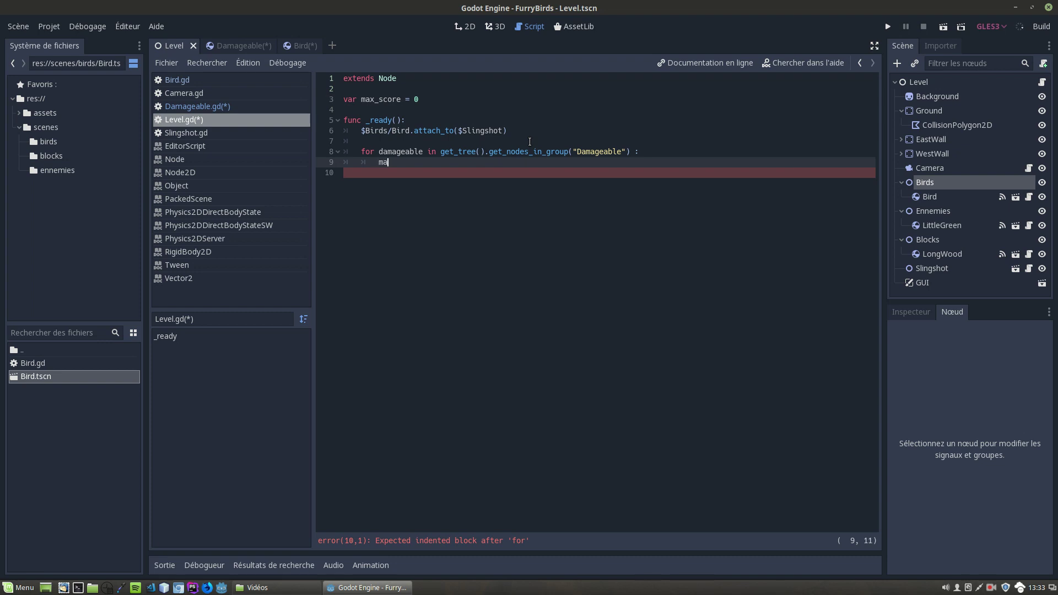
type("x_sc")
key("Return")
type("+= d")
type("ama")
key("Return")
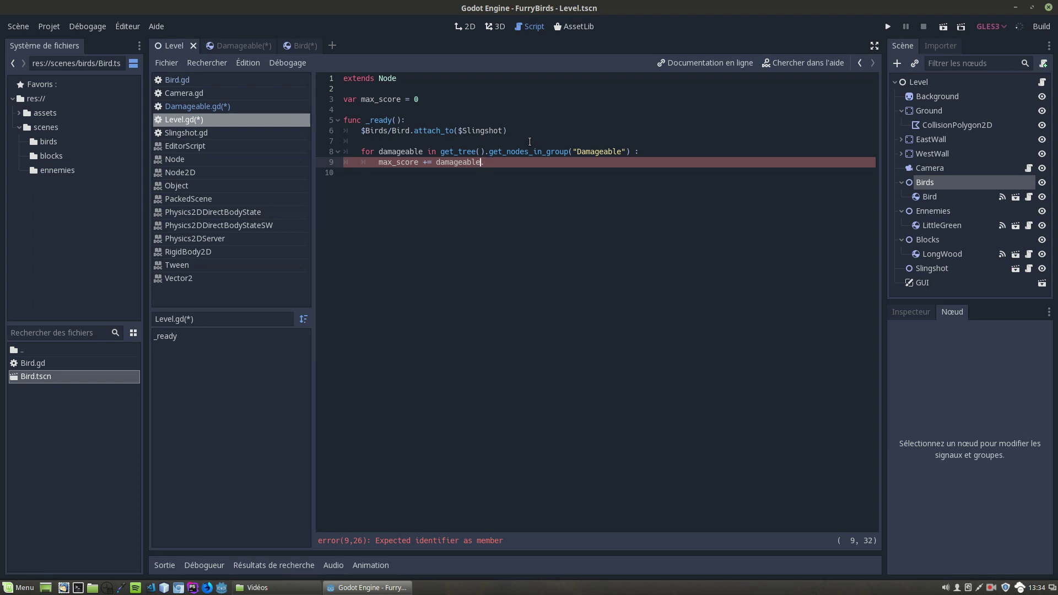
type("ma")
type("x(")
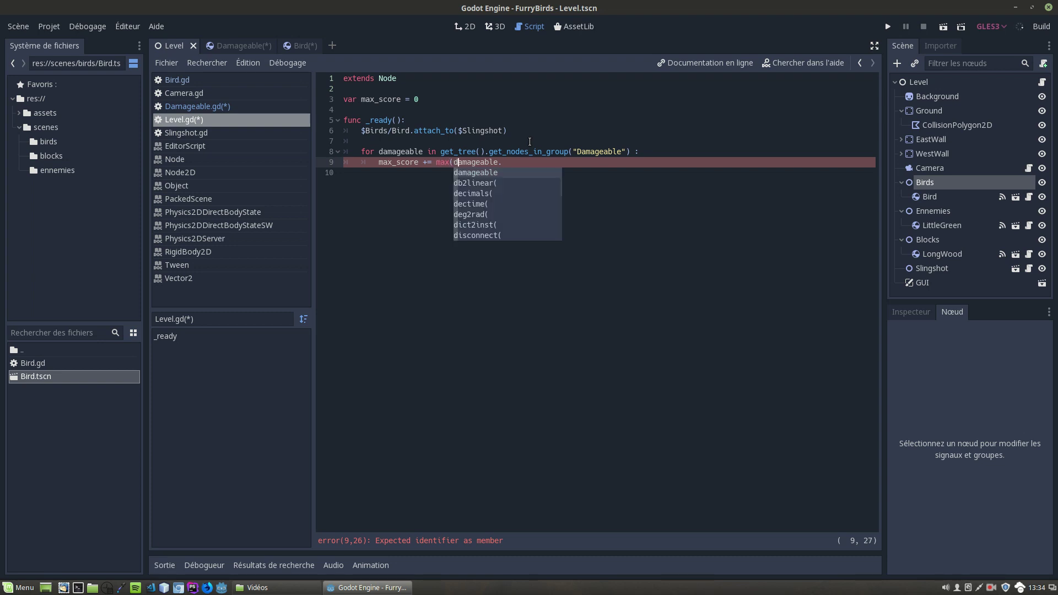
key("End")
type("dest")
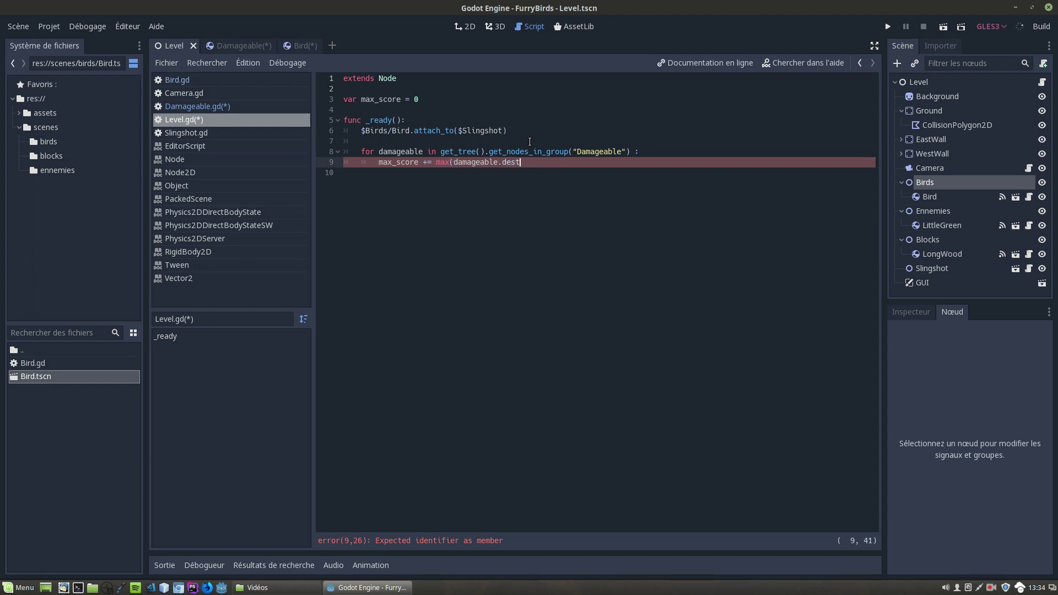
type("roy_points")
type(", damagea")
key("Return")
type(".")
type("survive_p")
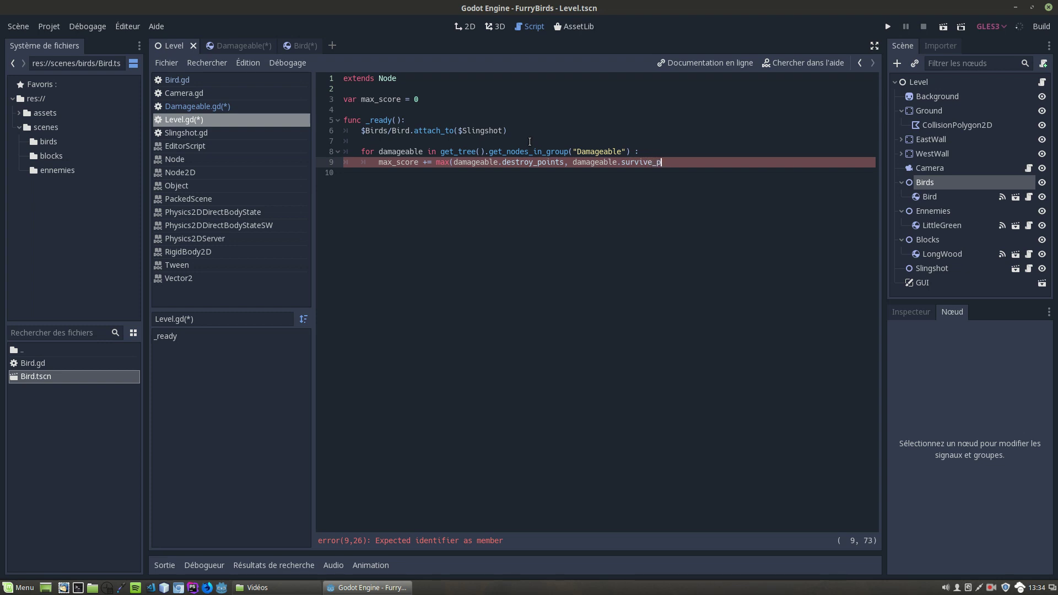
type("oints)")
key("Return")
key("Return")
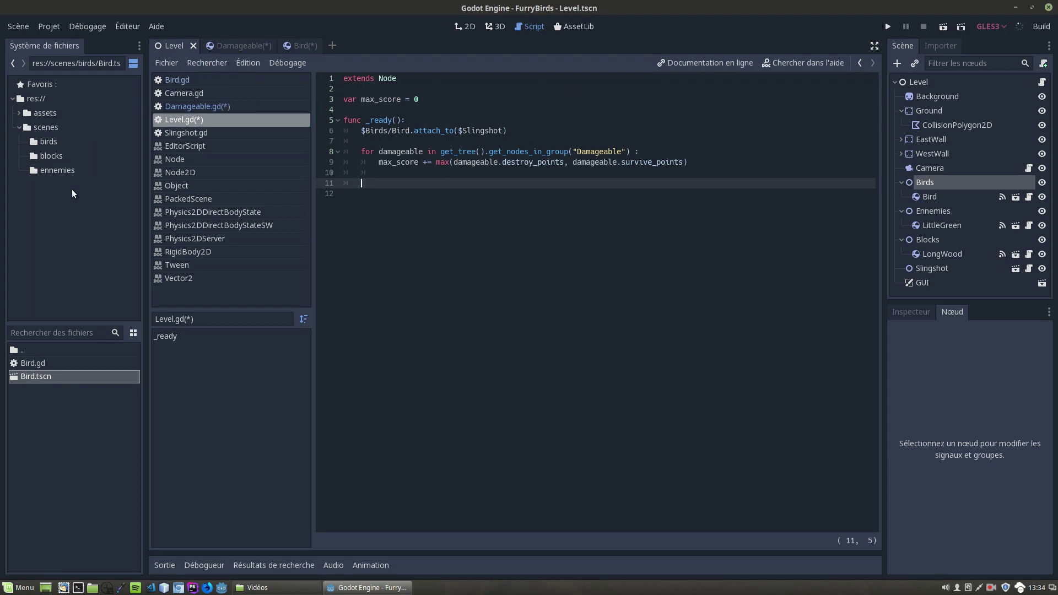
Step: Open scenes/GUI.tscn and create a GUI.gd script on the GUI root node
left_click(40, 127)
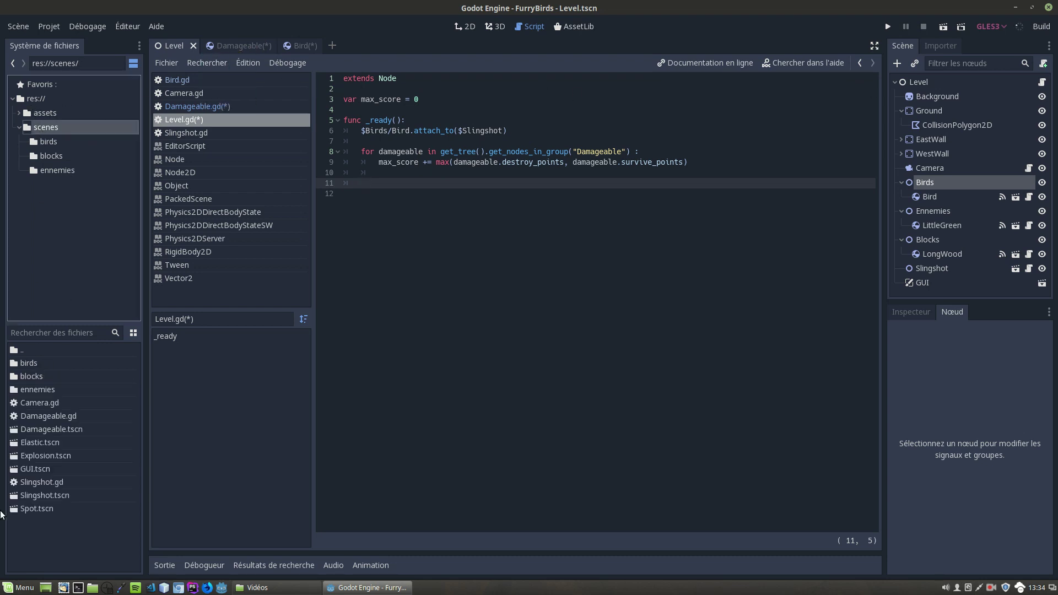
double_click(34, 468)
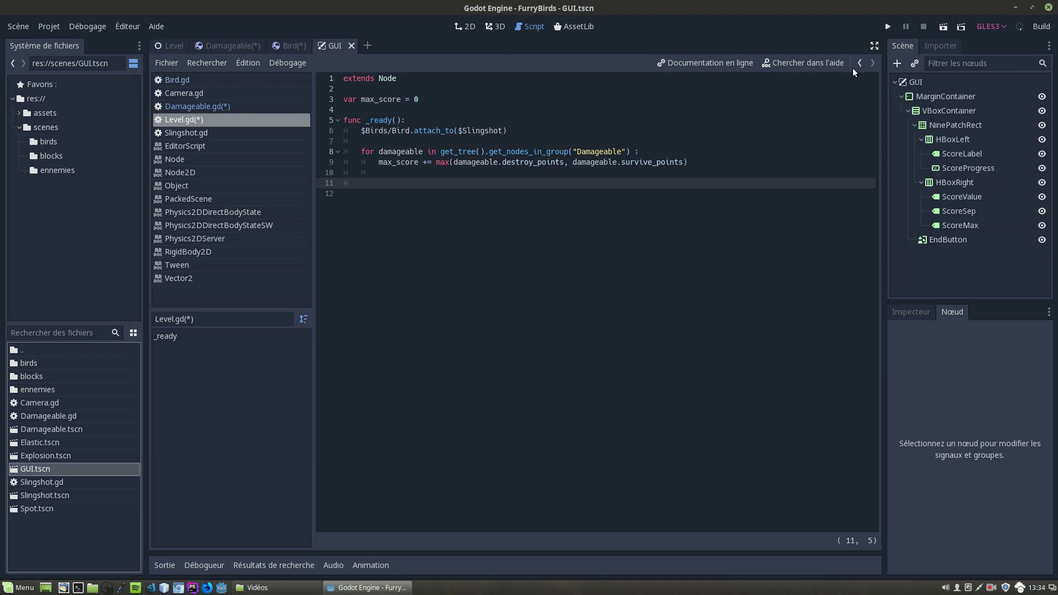
left_click(934, 82)
left_click(1044, 63)
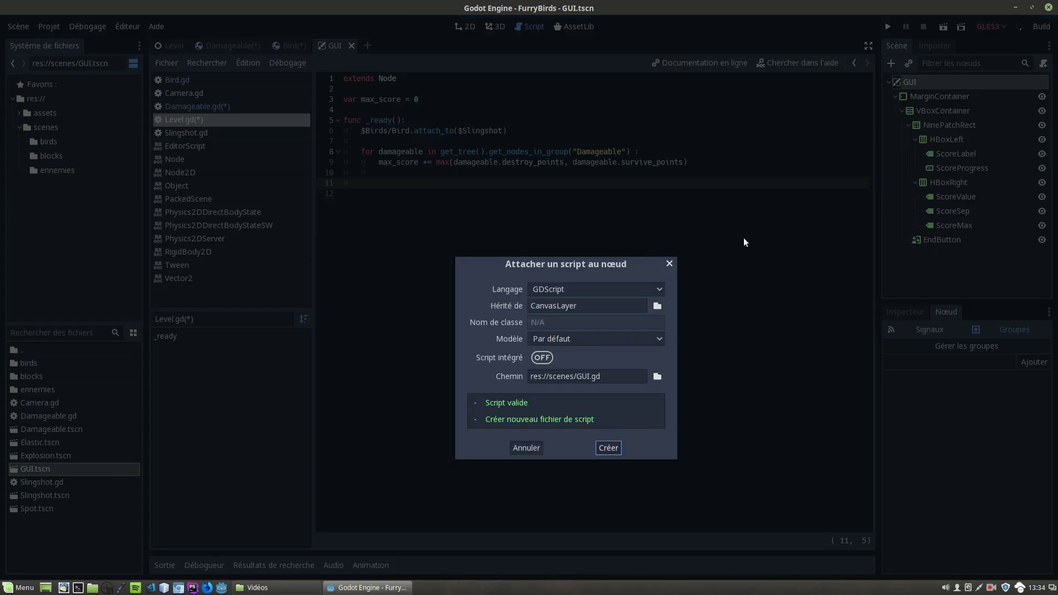
left_click(607, 448)
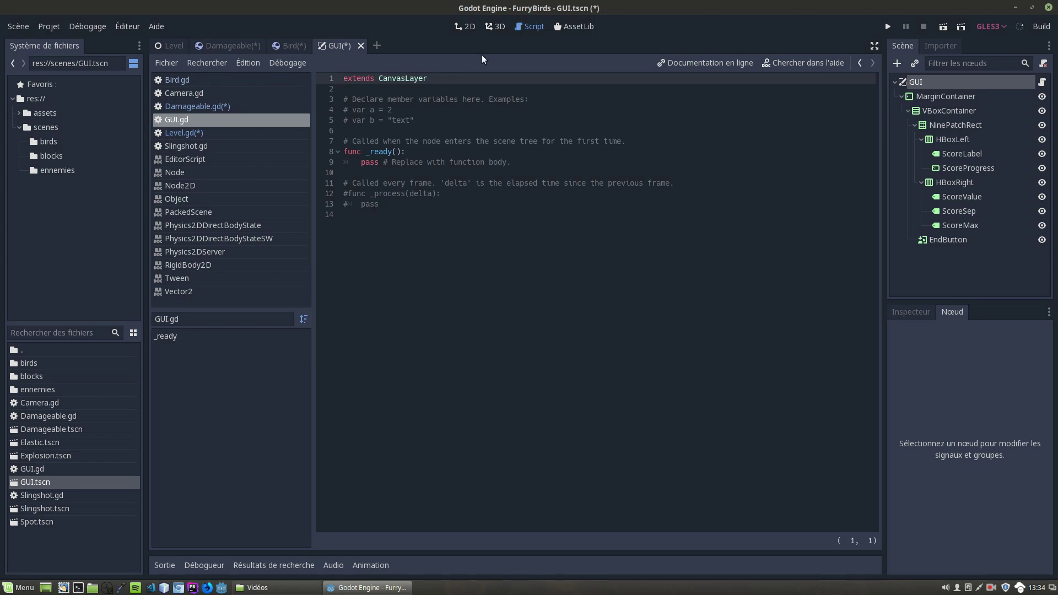
Step: Replace the template comments with 'onready var score_progress = $ScoreProgress'
left_click(625, 142)
left_click_drag(625, 142, 344, 101)
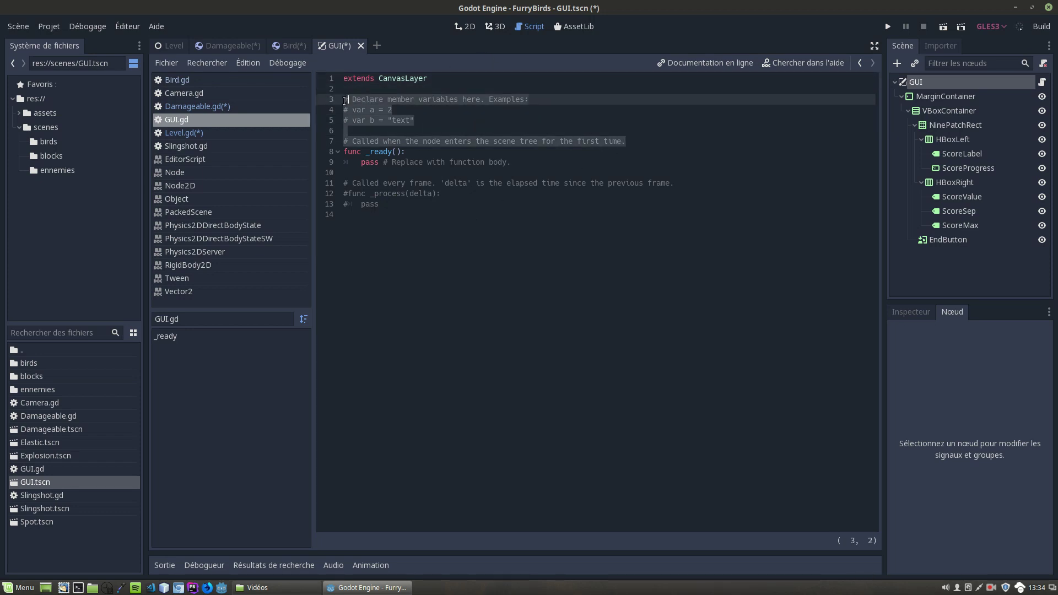
type("var")
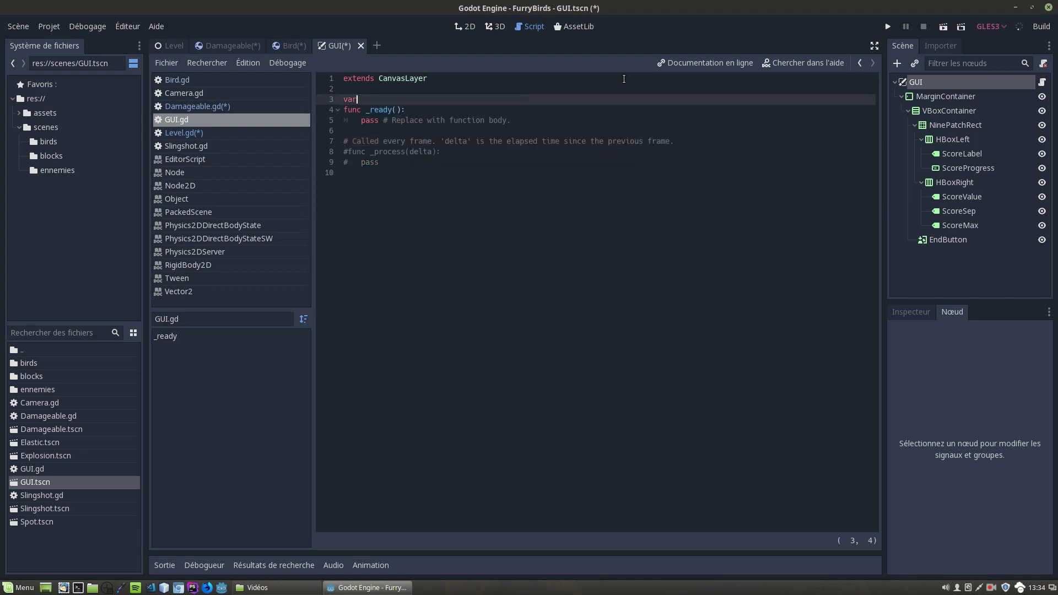
key("Return")
key("Up")
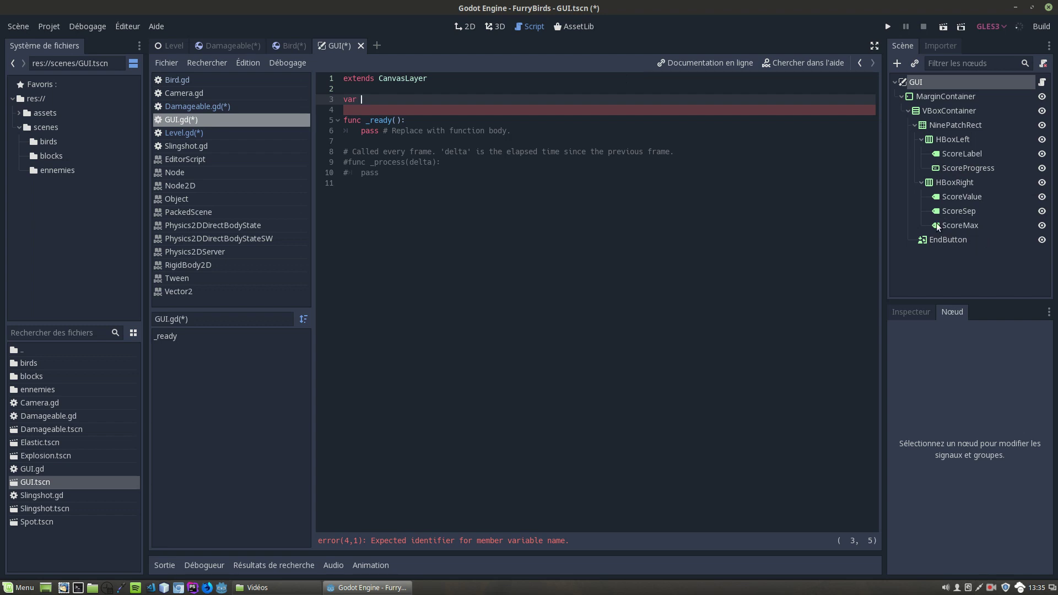
type("s")
type("core_p")
type("roges")
key("BackSpace")
key("BackSpace")
type("ress")
key("Home")
type("on")
type("ready")
key("End")
type("$")
type("Pro")
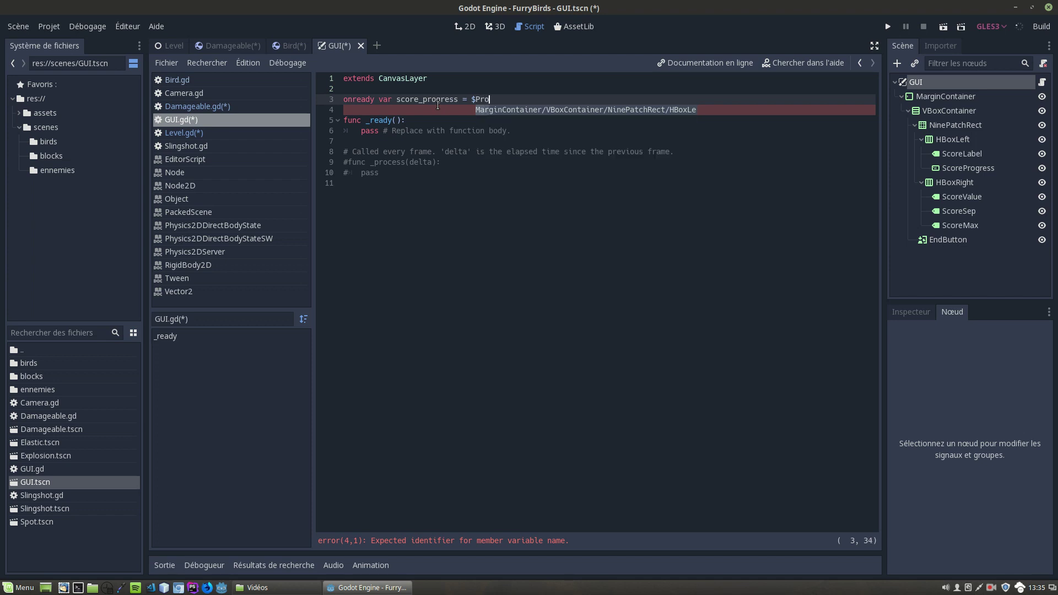
type("gr")
key("Return")
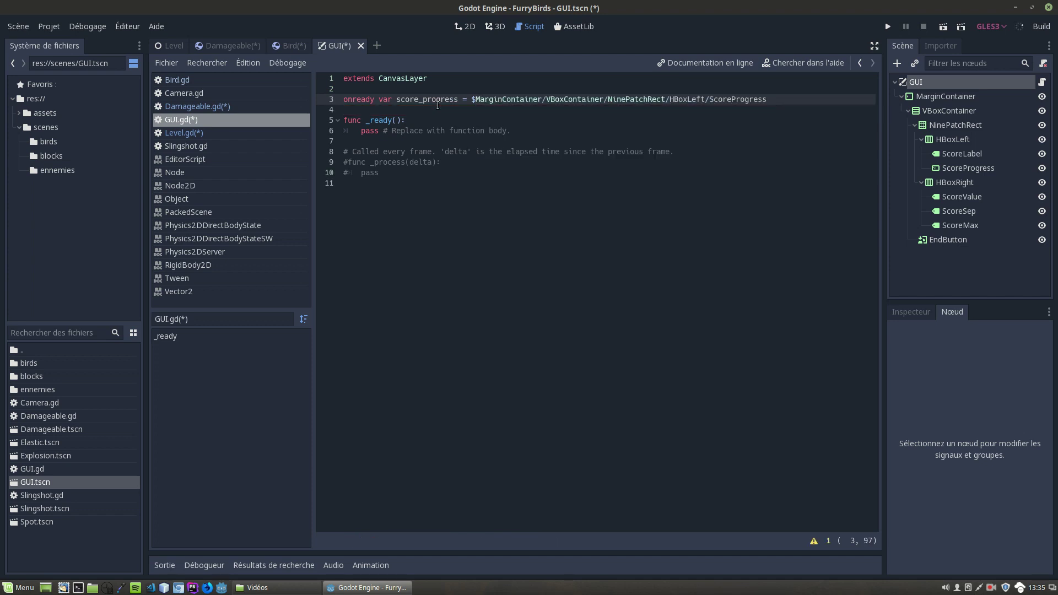
Step: Add 'onready var score_max_label = $ScoreMax' on the next line
key("Return")
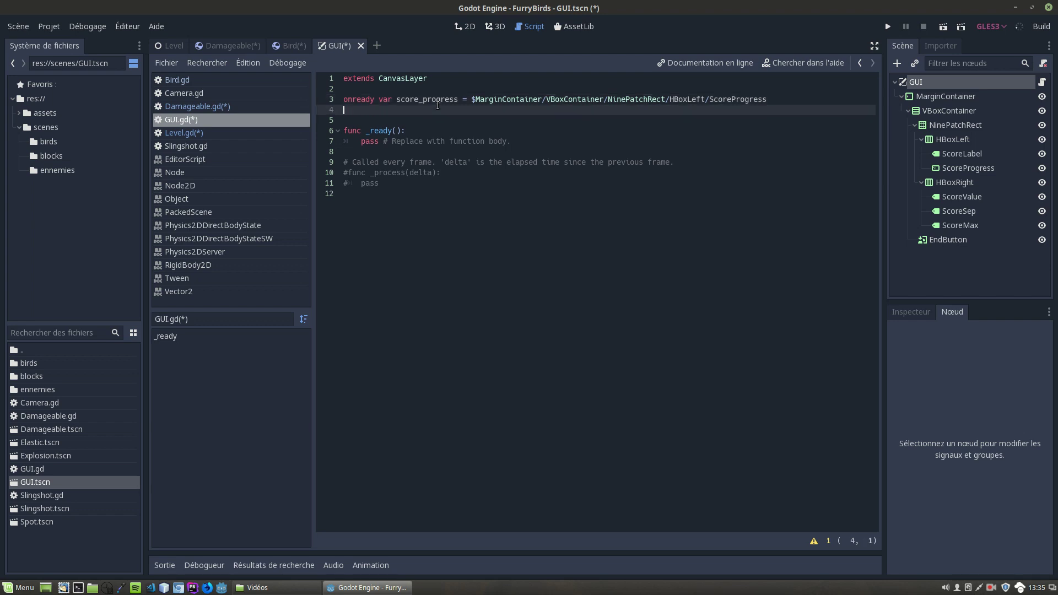
type("onr")
type("eady ")
type("var s")
type("core")
type("_max_")
type("label")
type(" = $")
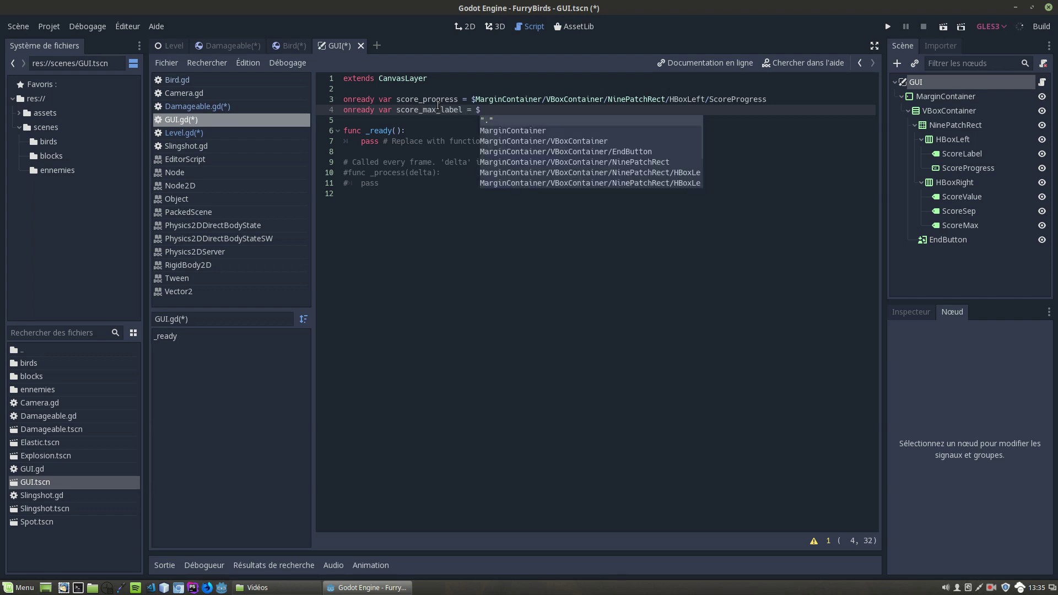
type("ScoreMa")
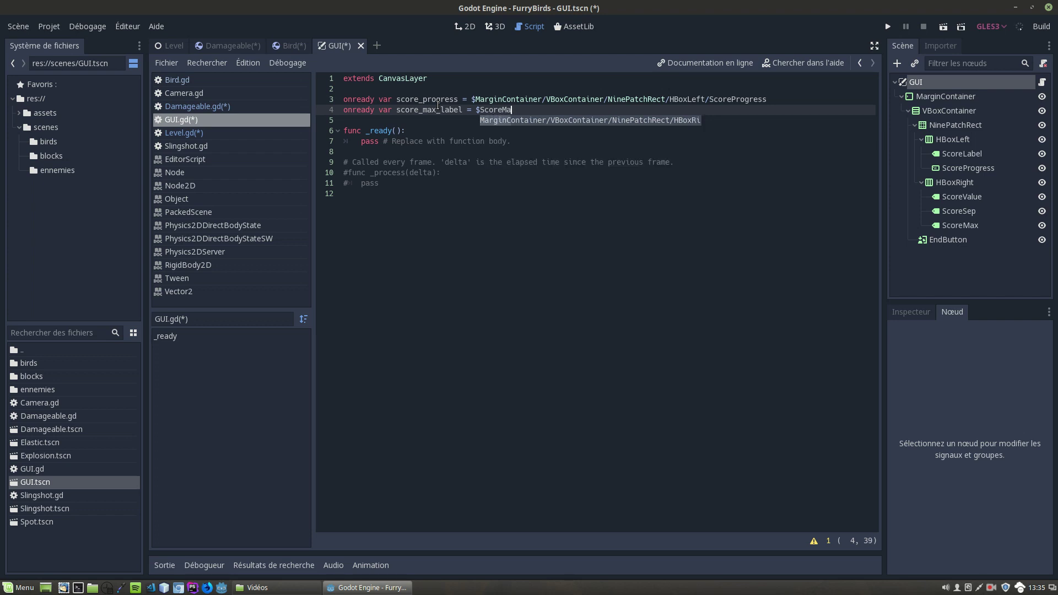
key("Return")
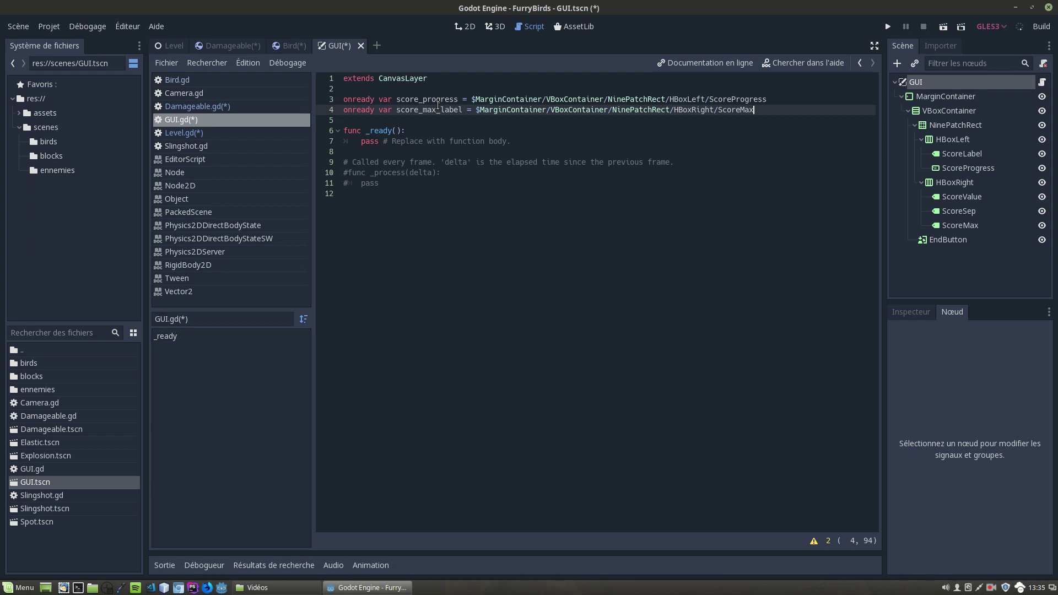
Step: Replace the commented _process lines with 'func set_max_score(score_max):'
left_click_drag(380, 186, 337, 162)
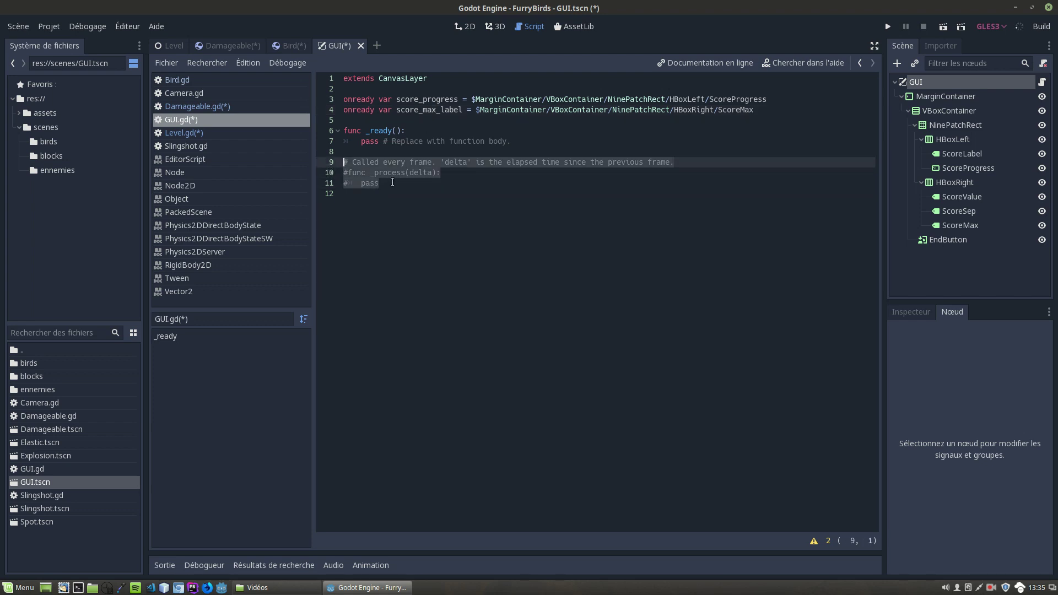
key("BackSpace")
key("Return")
key("BackSpace")
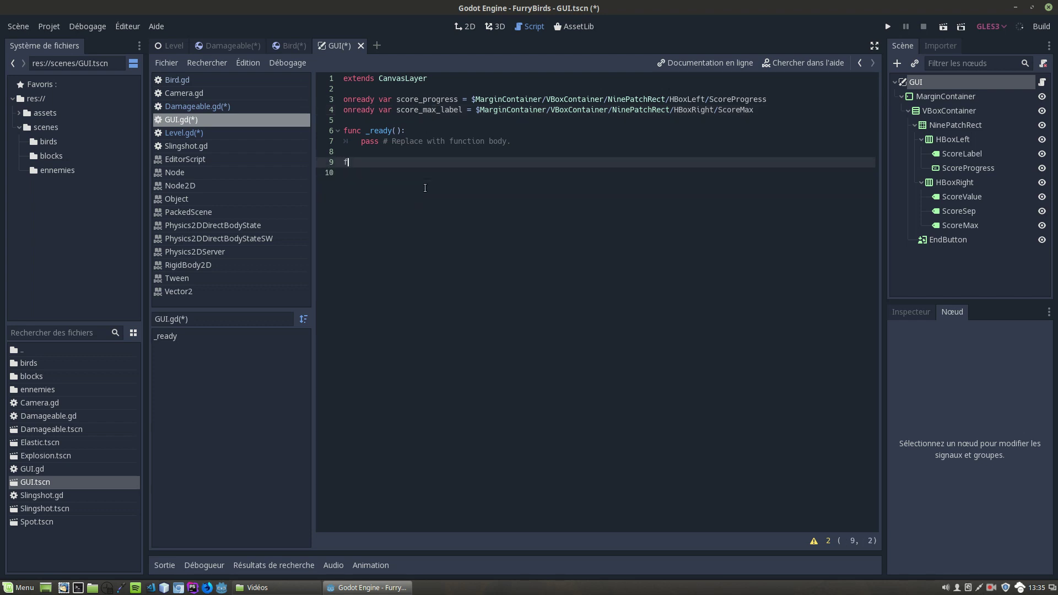
type("func se")
type("t_max_scor")
type("e")
type("(score")
key("BackSpace")
key("BackSpace")
key("BackSpace")
key("BackSpace")
key("BackSpace")
type("ma")
type("x_score):")
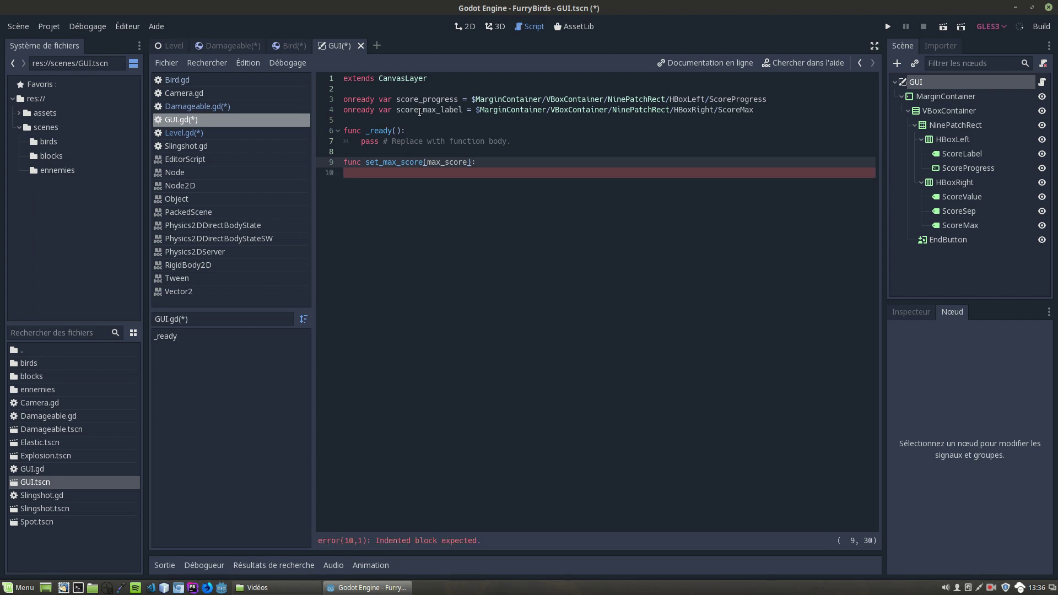
left_click_drag(439, 110, 396, 111)
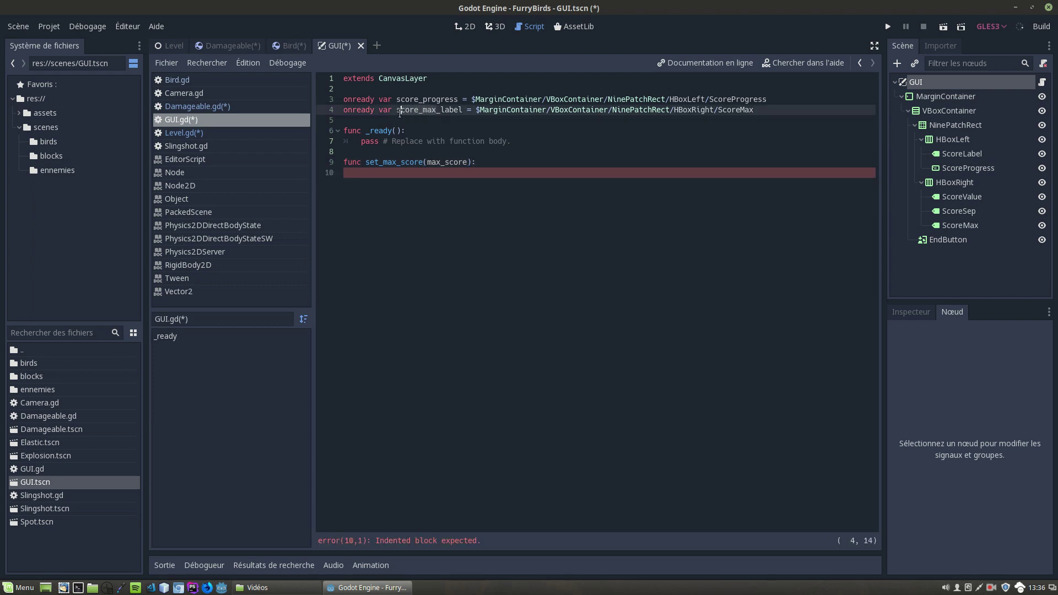
type("max")
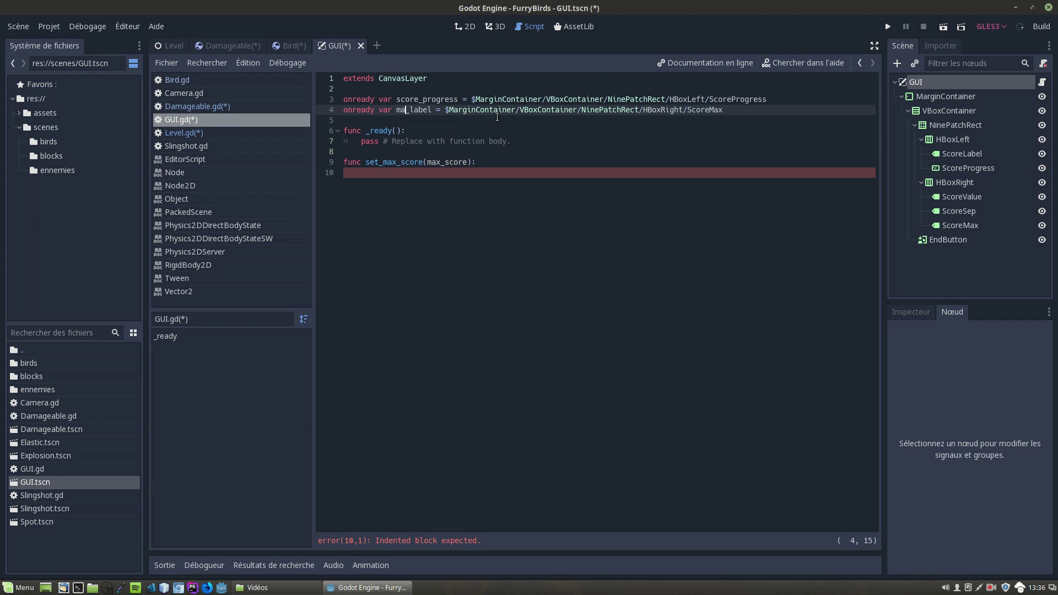
type("_score")
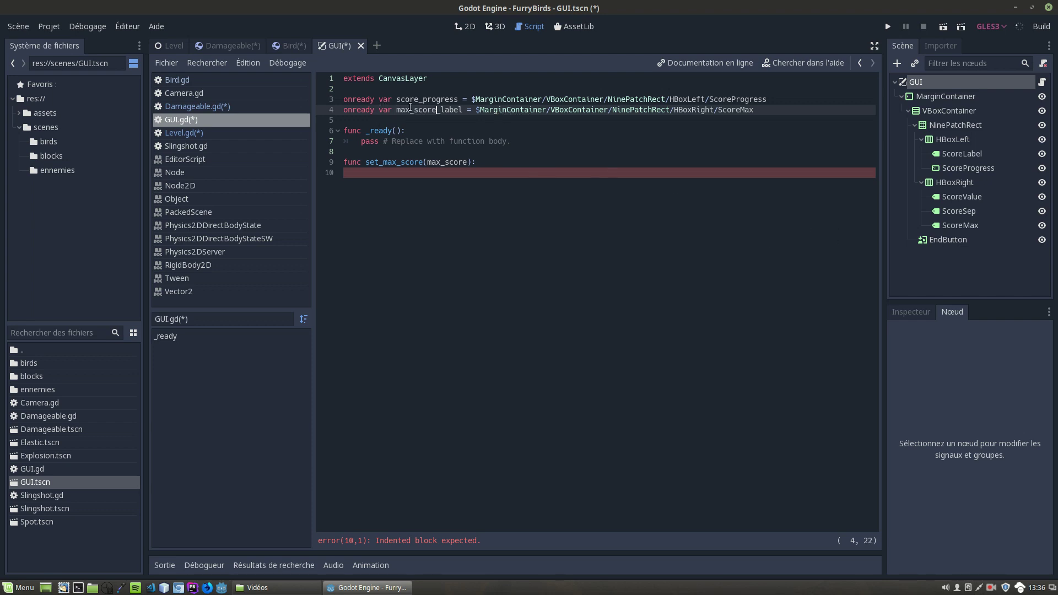
key("BackSpace")
key("BackSpace")
key("BackSpace")
key("ctrl+z")
key("ctrl+z")
double_click(448, 162)
type("sco")
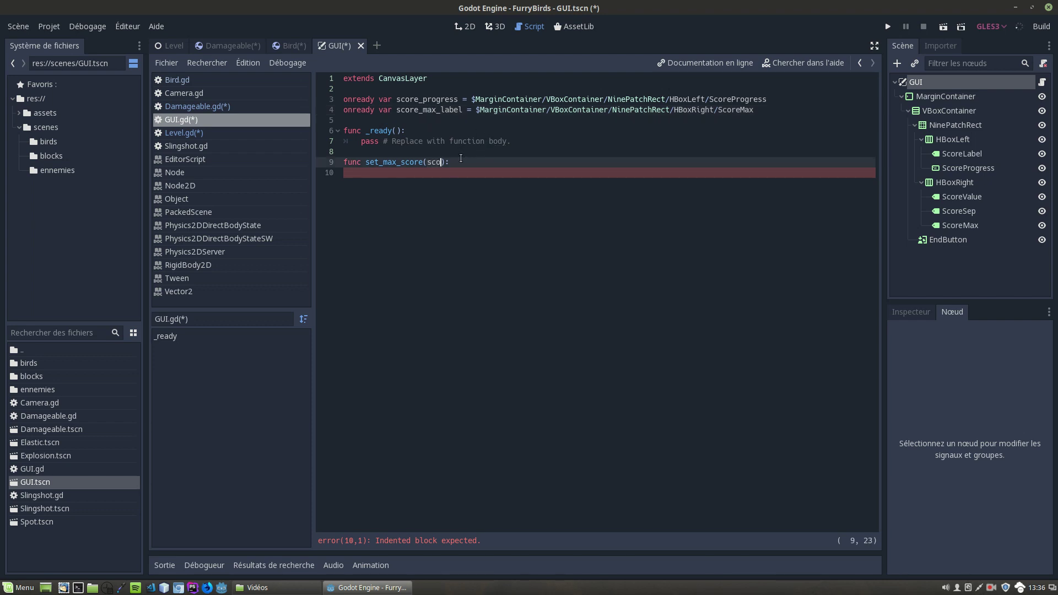
type("re_max")
Step: Set score_progress.max_value = score_max in the function body
left_click(487, 174)
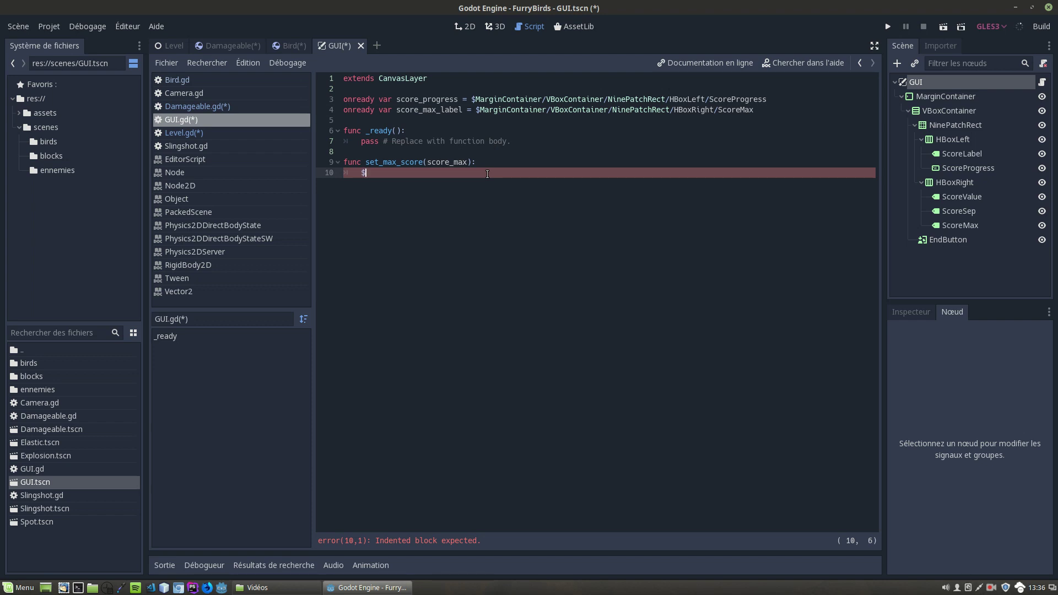
type("scor")
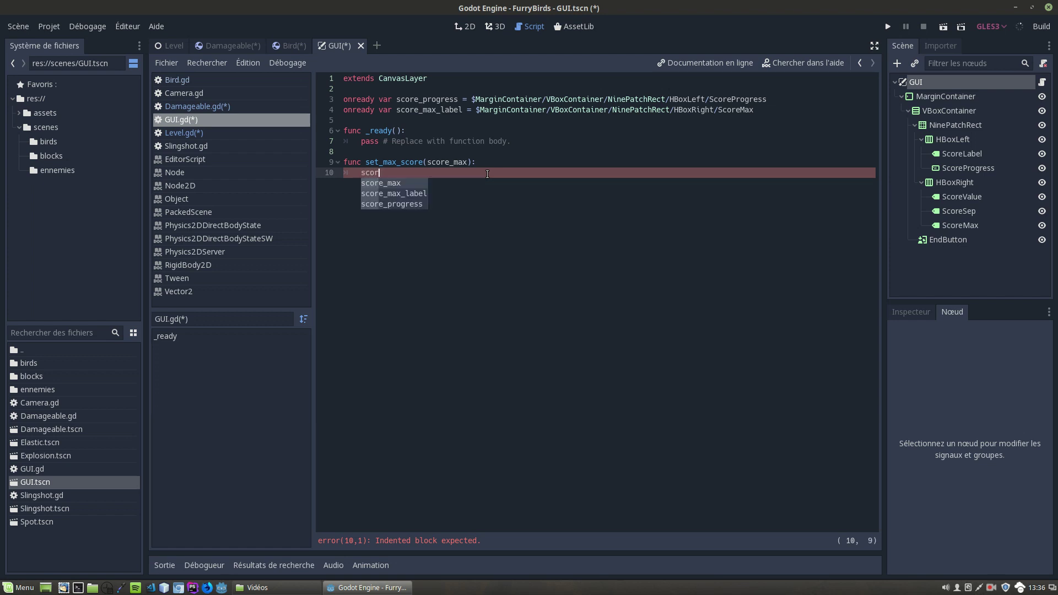
key("Down")
key("Down")
key("Return")
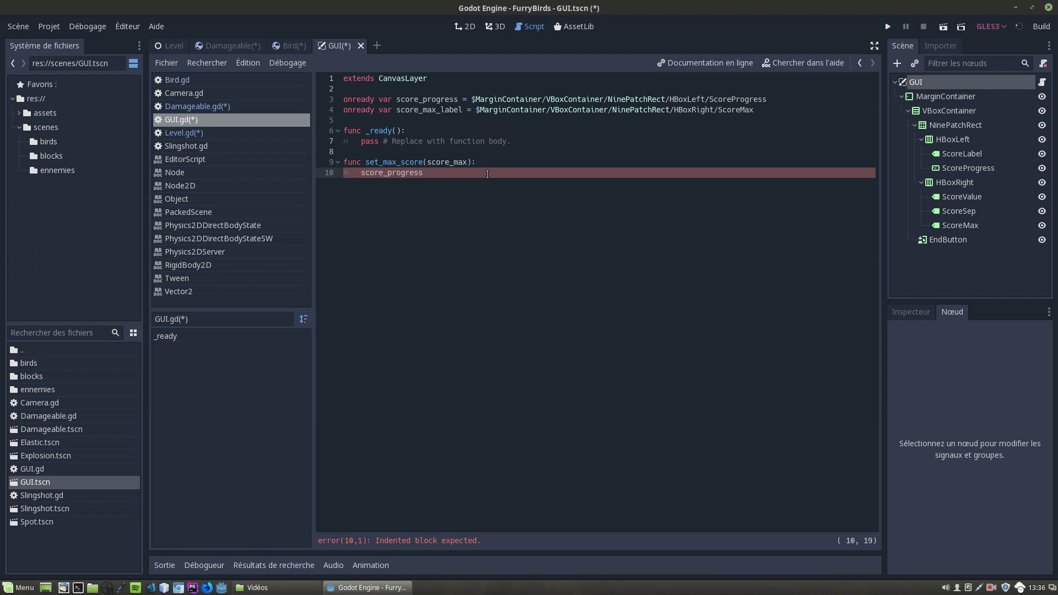
type(".")
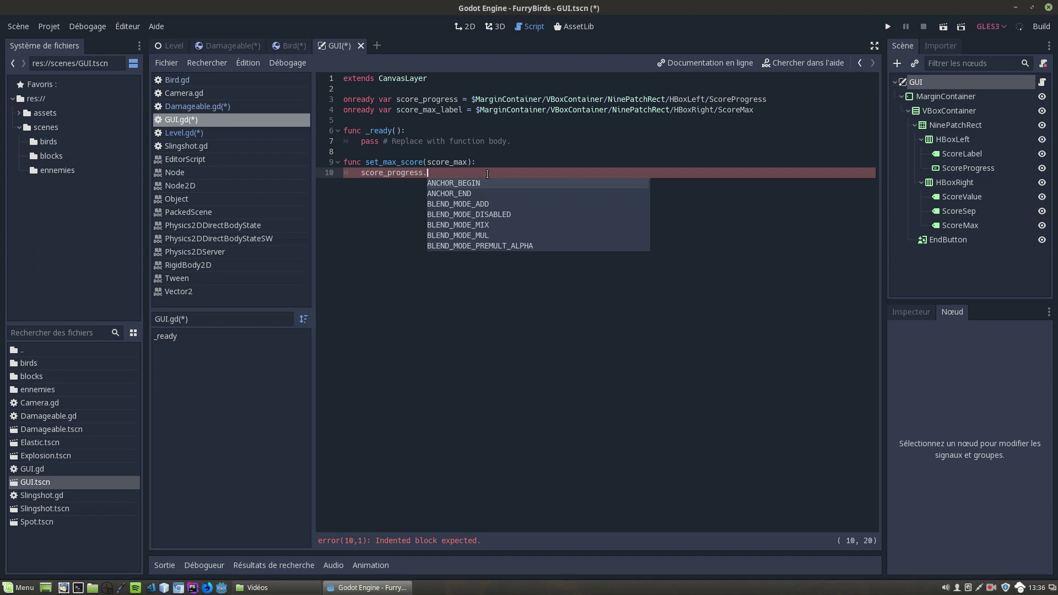
type("max")
key("Return")
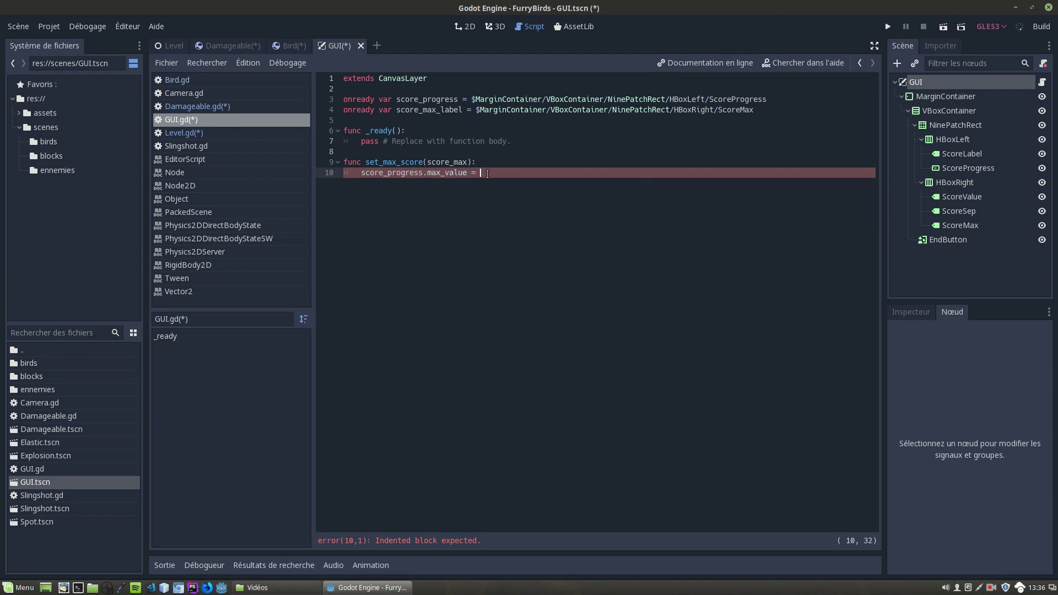
type("score")
key("Return")
key("Return")
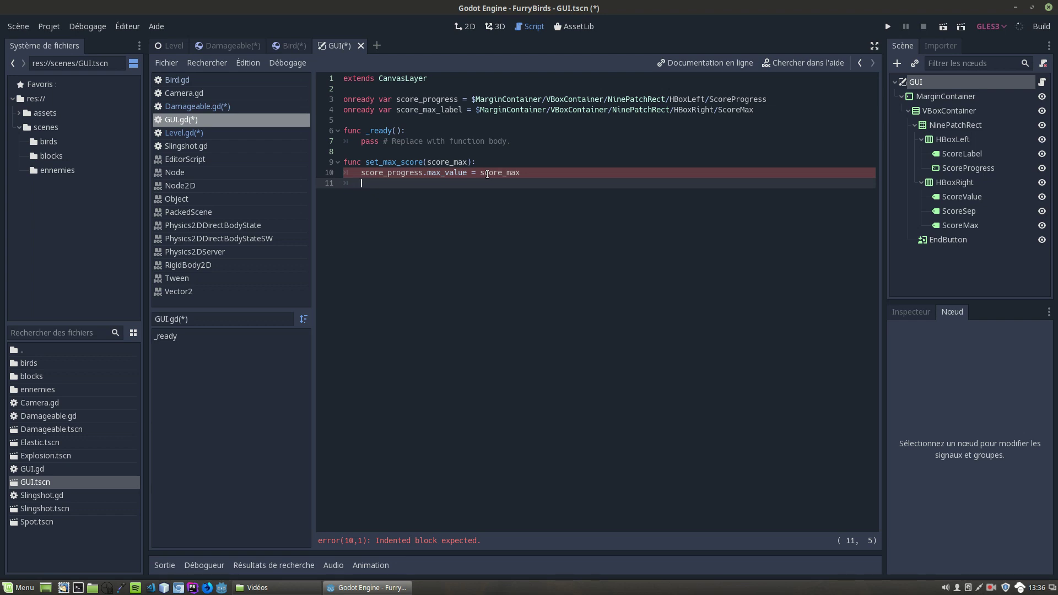
Step: Add 'score_max_label.text = str(score_max)' as the function's second line
type("s")
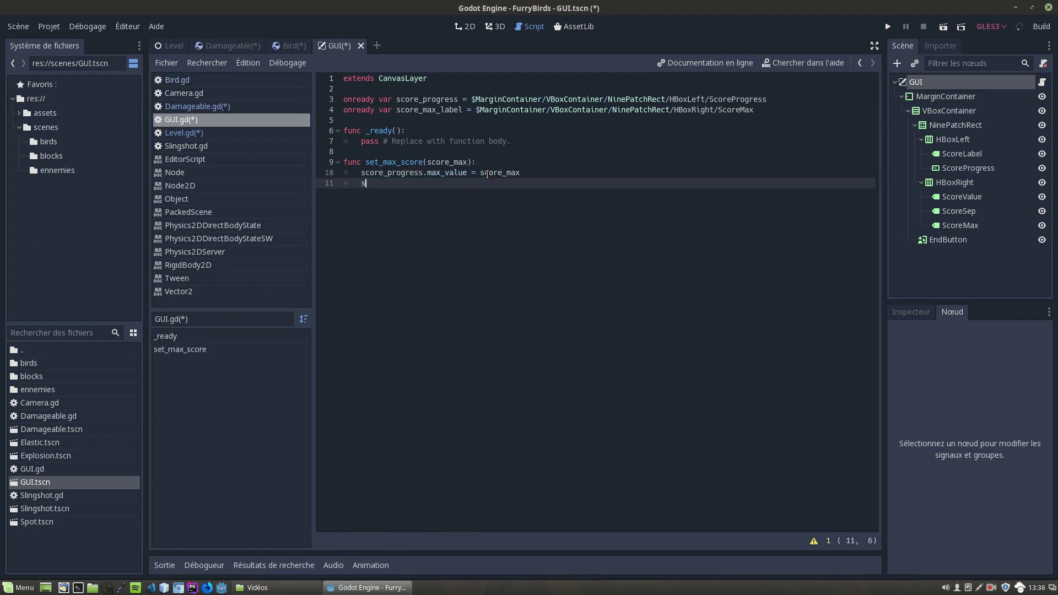
type("core")
key("Down")
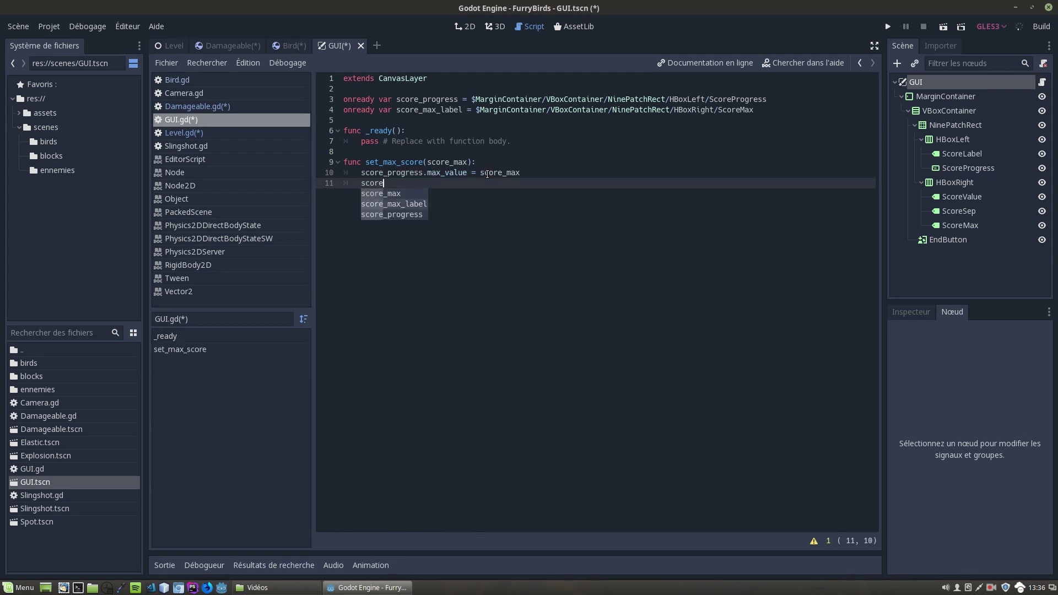
key("Return")
type("text")
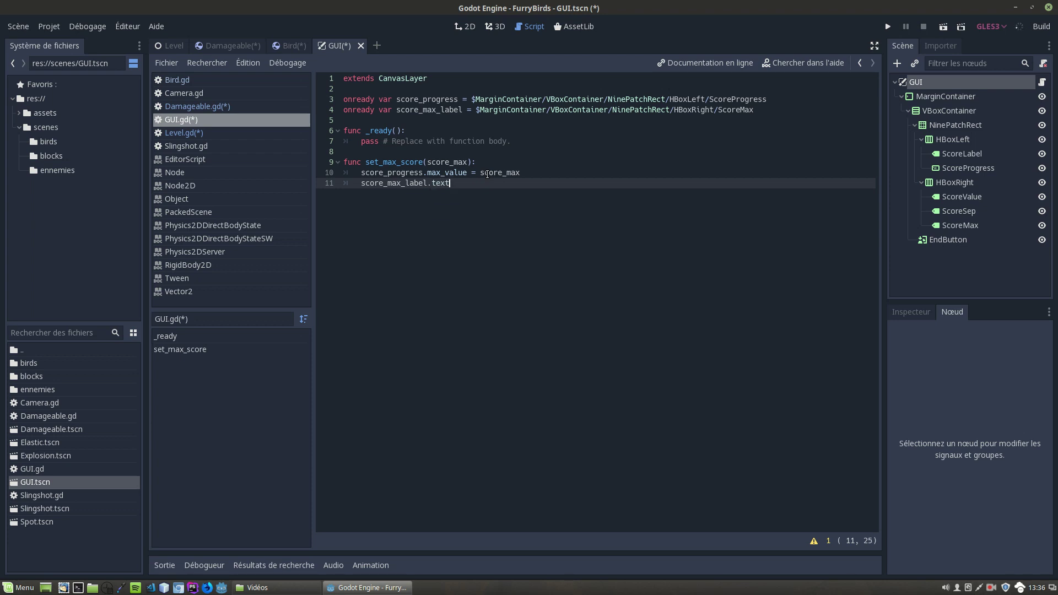
type(" = score")
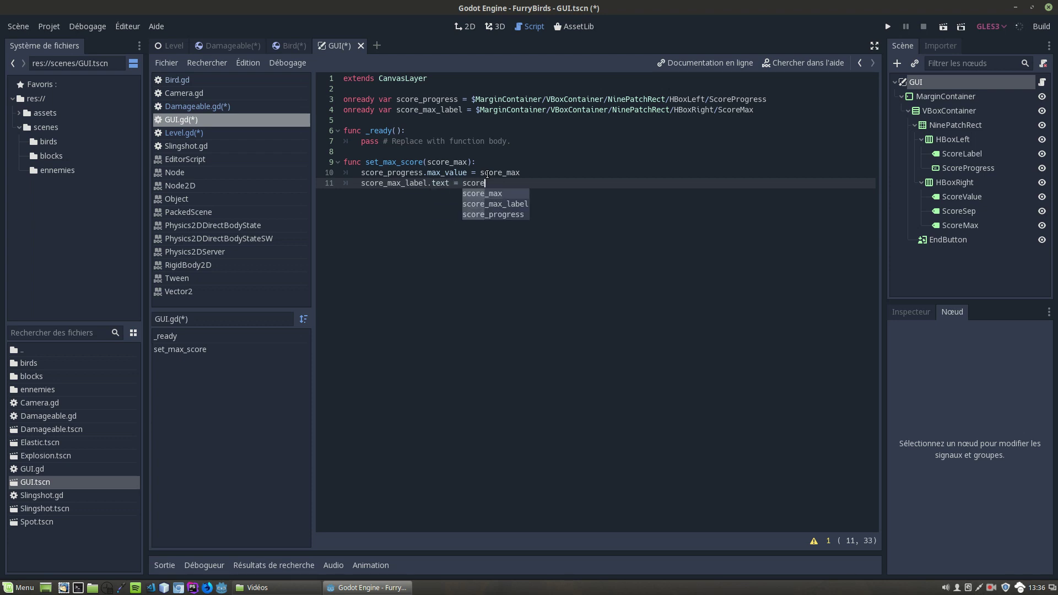
key("Return")
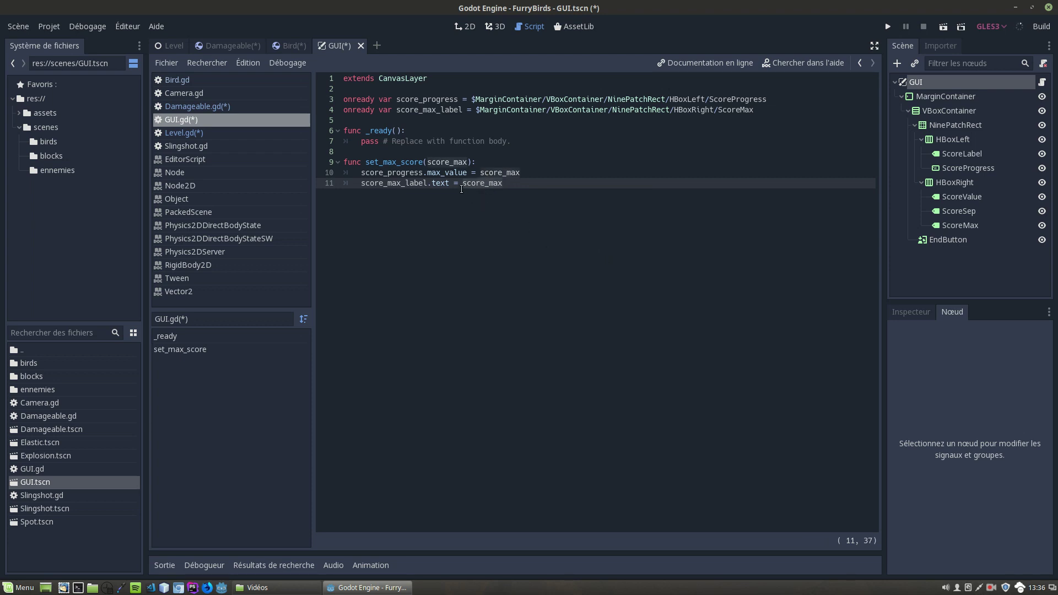
left_click(462, 189)
key("Left")
key("Left")
key("Left")
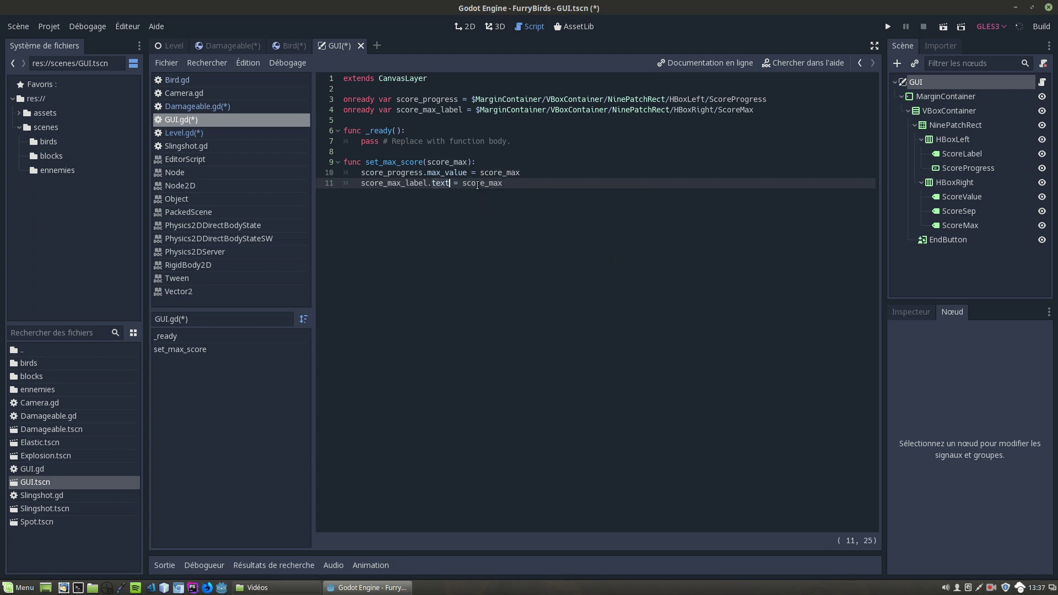
key("Right")
key("Right")
key("Right")
type("str(")
left_click(545, 186)
type(")")
Step: Save GUI.gd and end Level's _ready with '$GUI.set_max_score(max_score)'
left_click(169, 46)
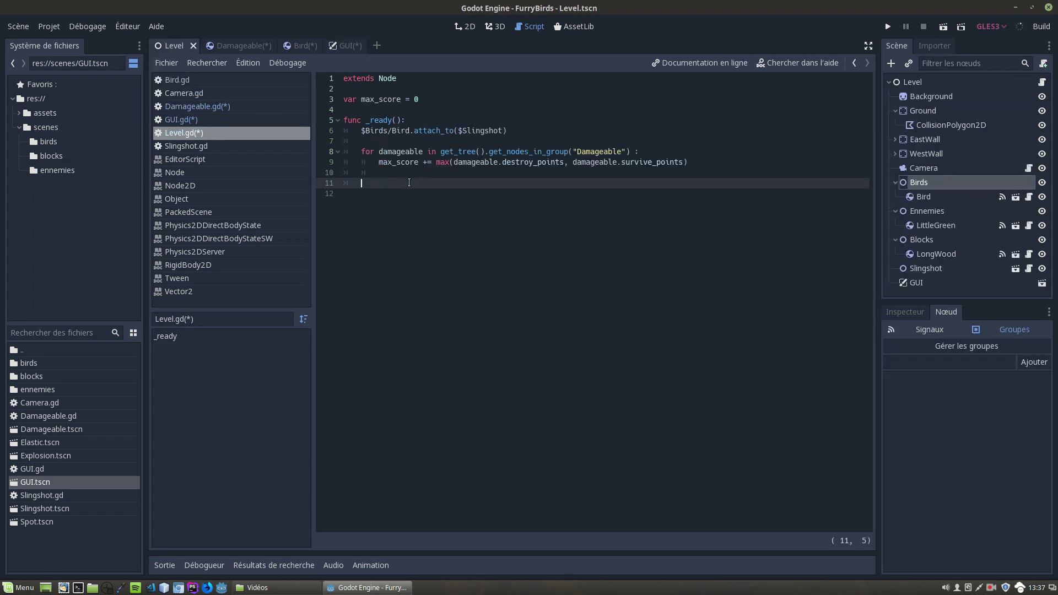
type("$GUI")
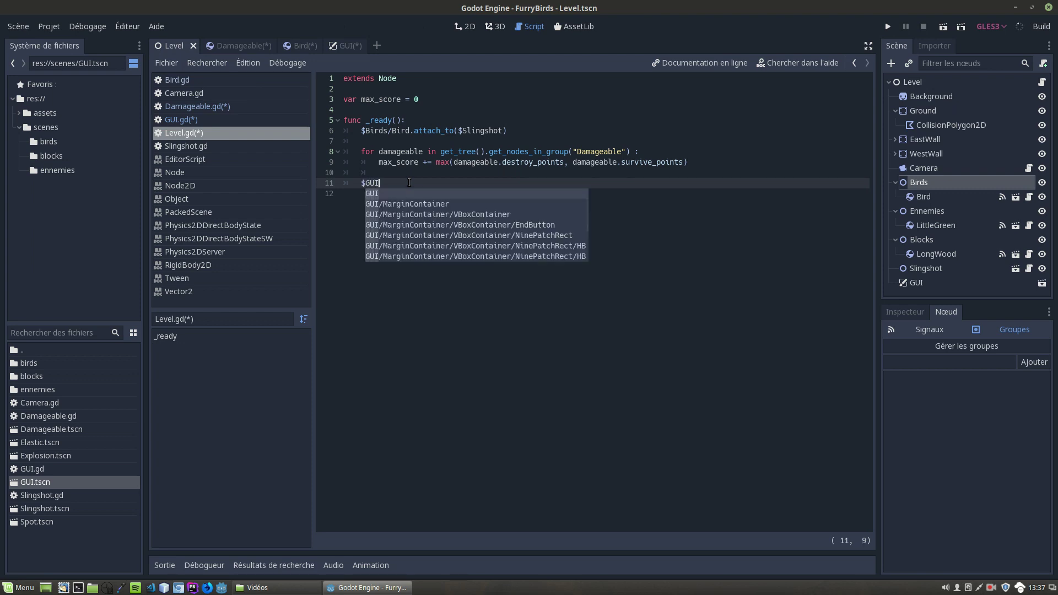
type(".set")
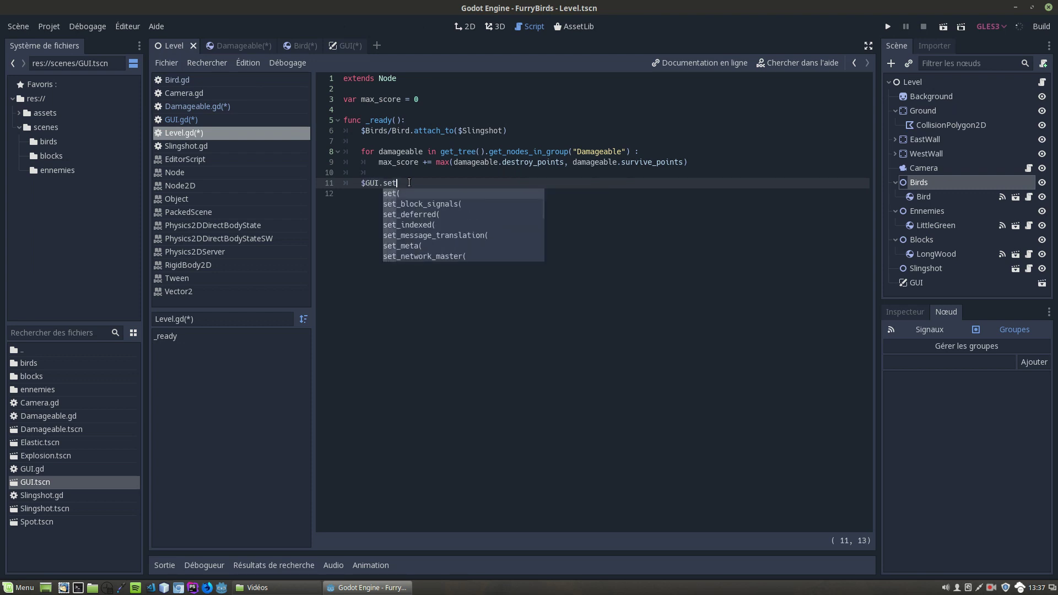
type("_ma")
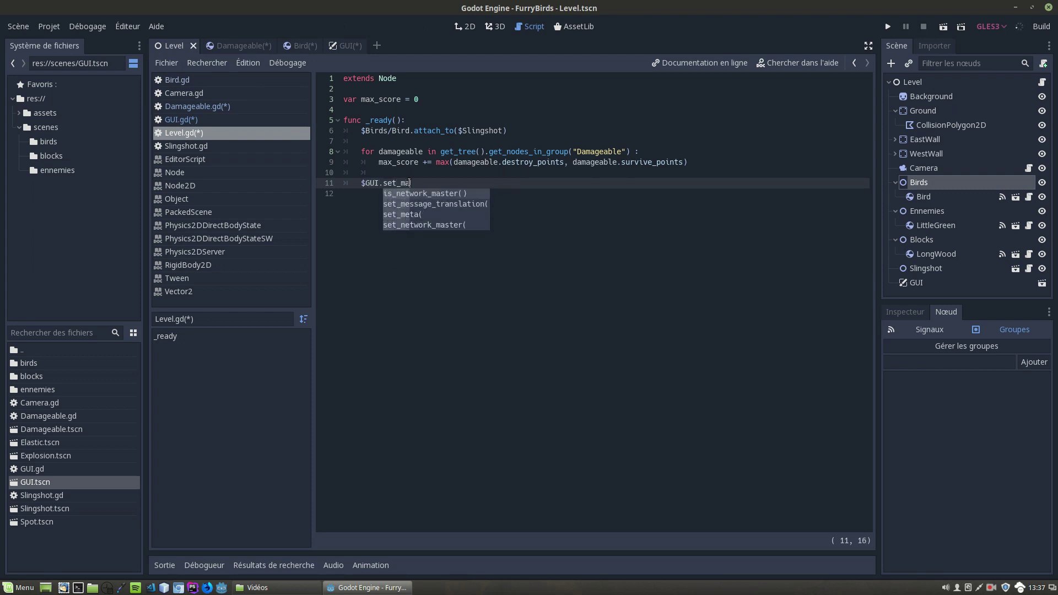
type("x")
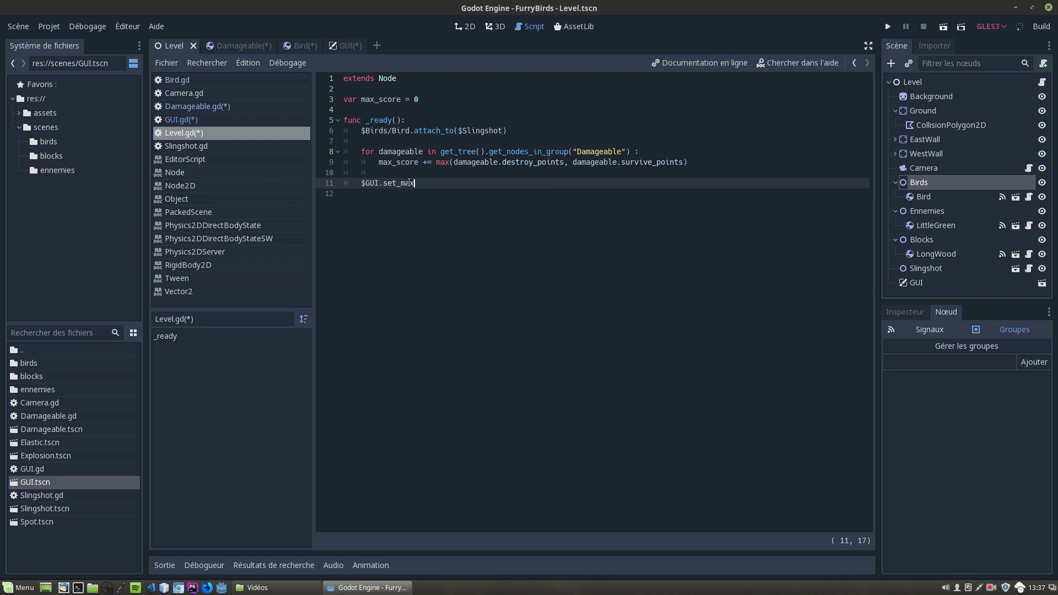
left_click(230, 46)
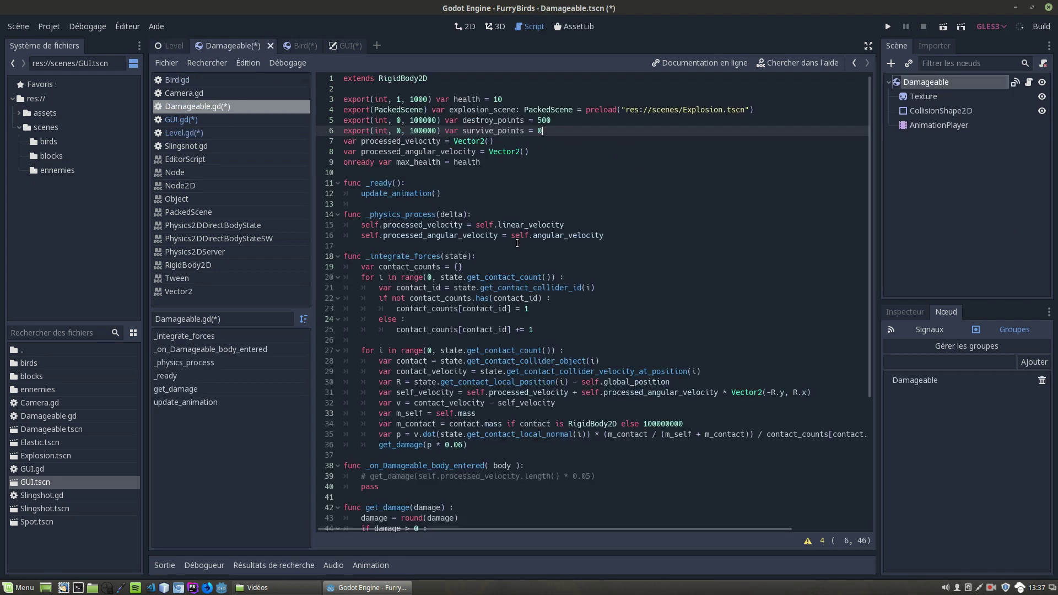
left_click(341, 46)
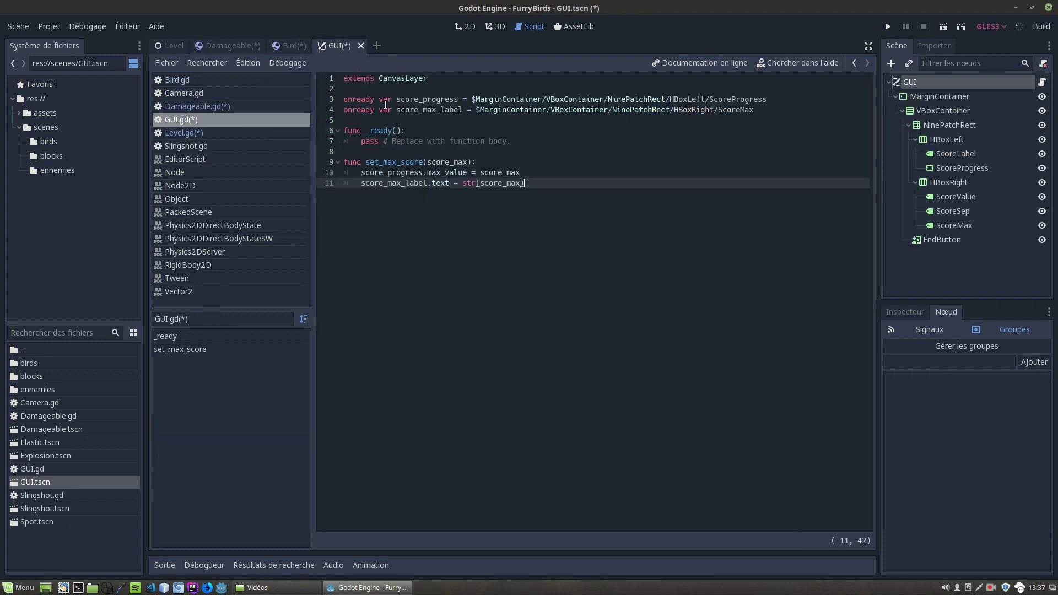
key("ctrl+s")
left_click(175, 45)
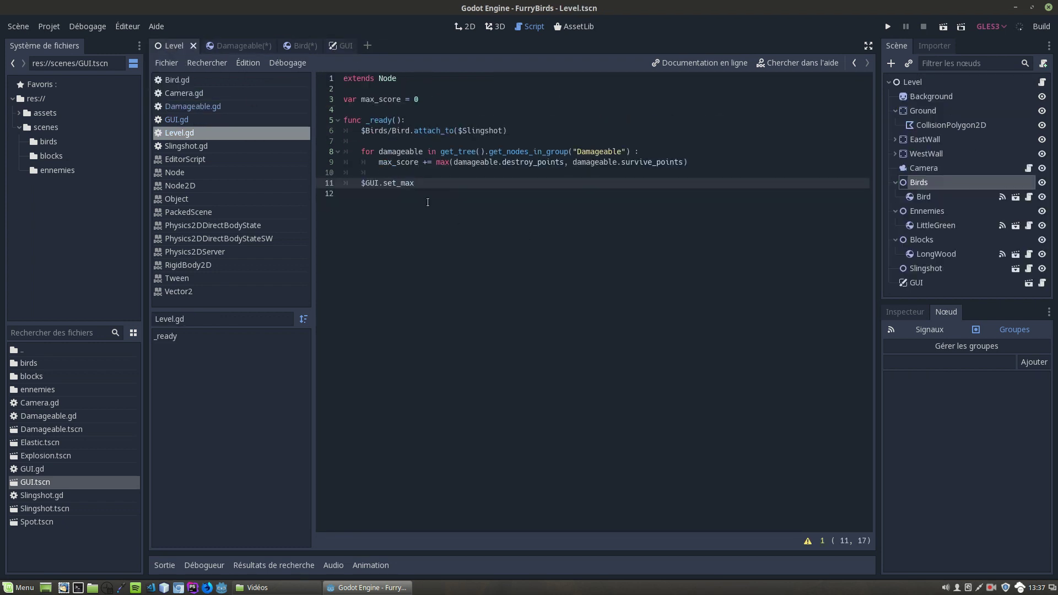
key("ctrl+space")
key("Return")
type("max")
type("_score(max_score)")
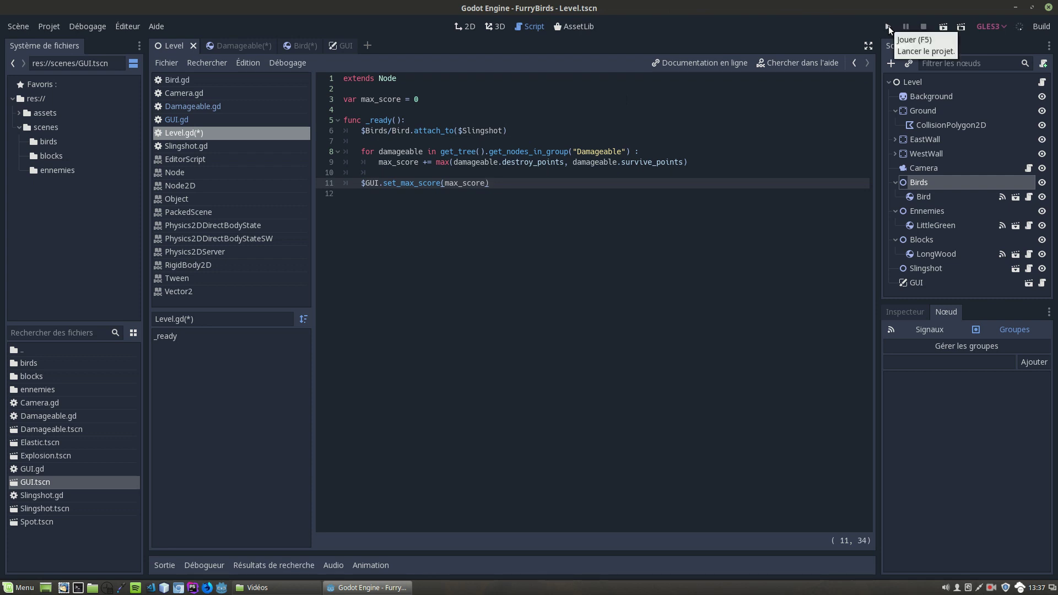
Step: Run the game, confirm the score bar shows 0 / 3000, then close the game window
left_click(889, 26)
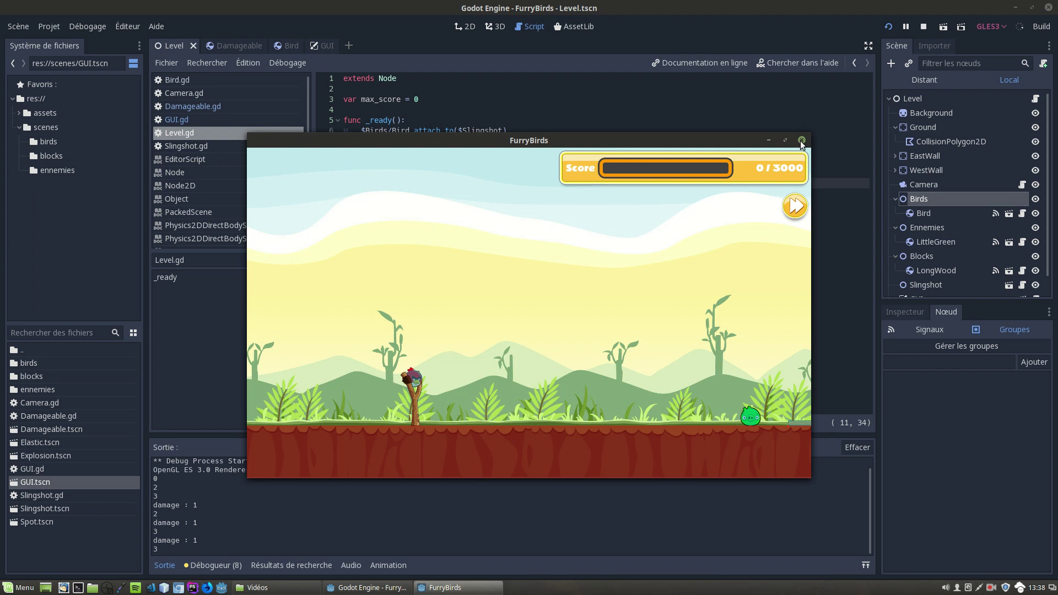
left_click(801, 142)
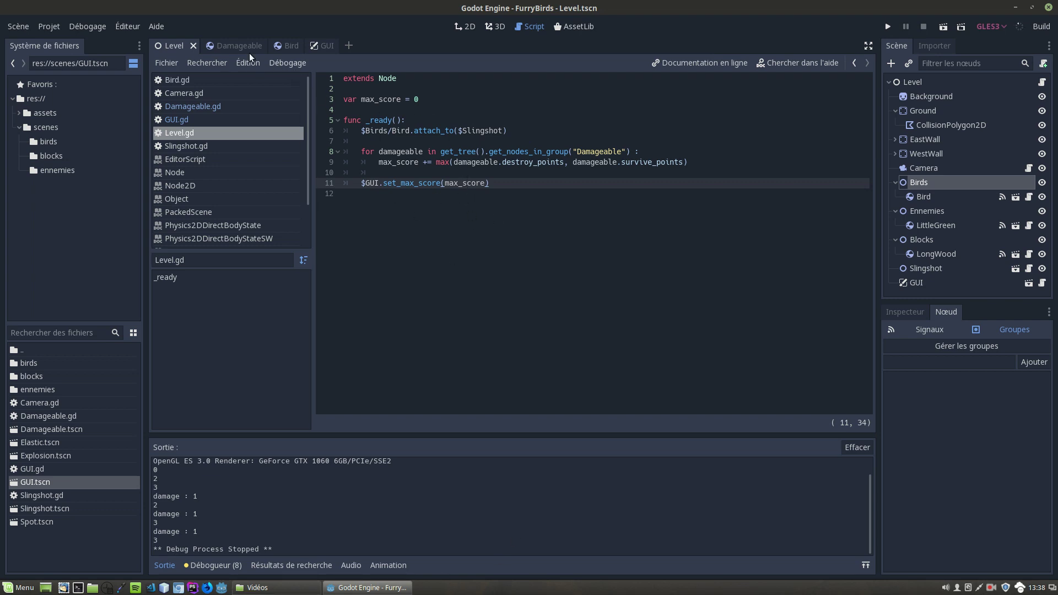
Step: In Damageable.gd, replace the explosion code inside get_damage with an explode() call
left_click(230, 49)
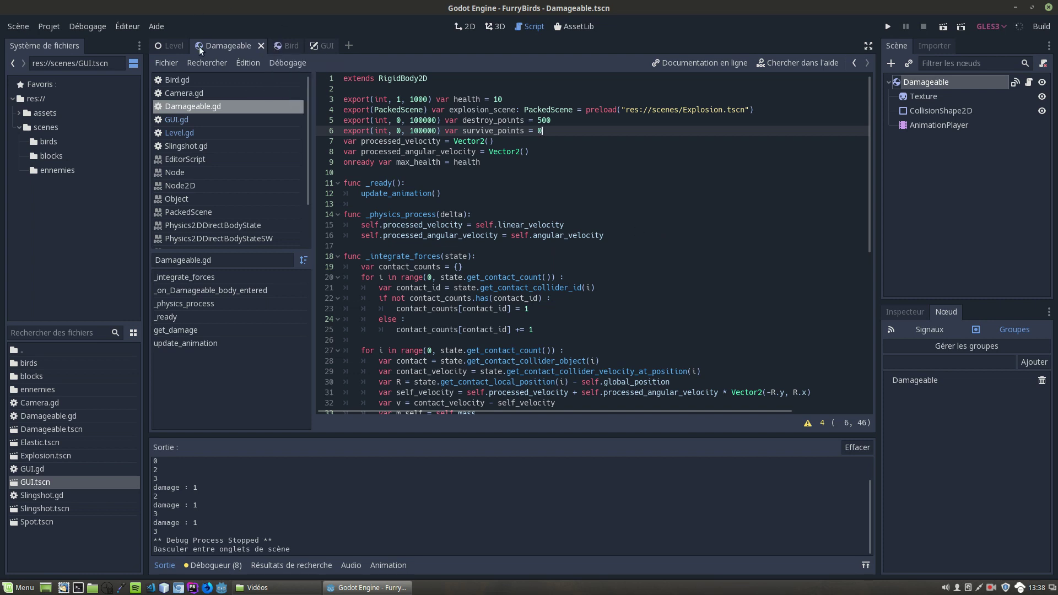
scroll(514, 207, "down", 3)
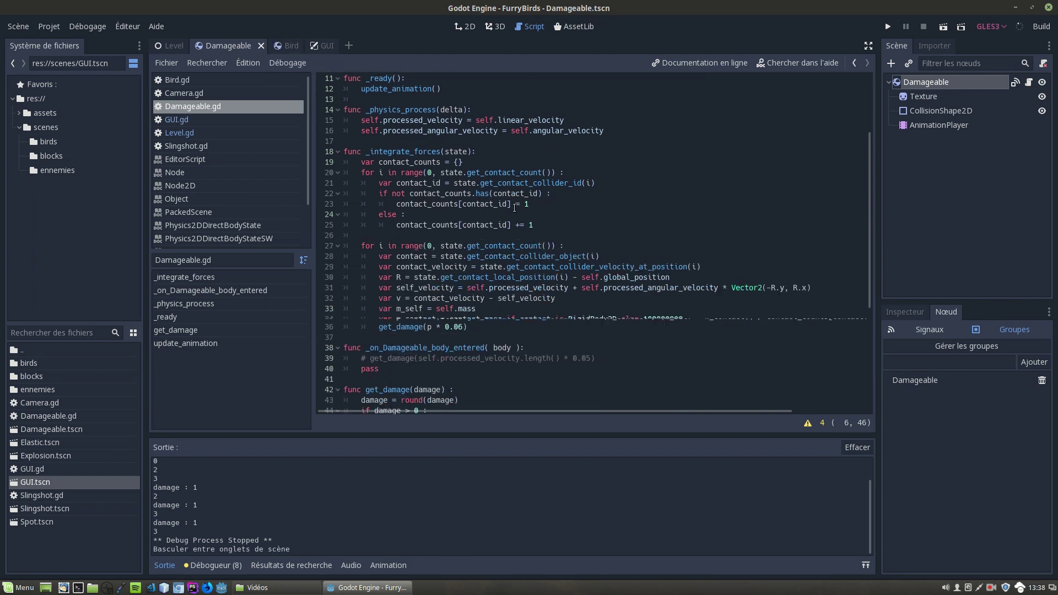
scroll(514, 208, "down", 6)
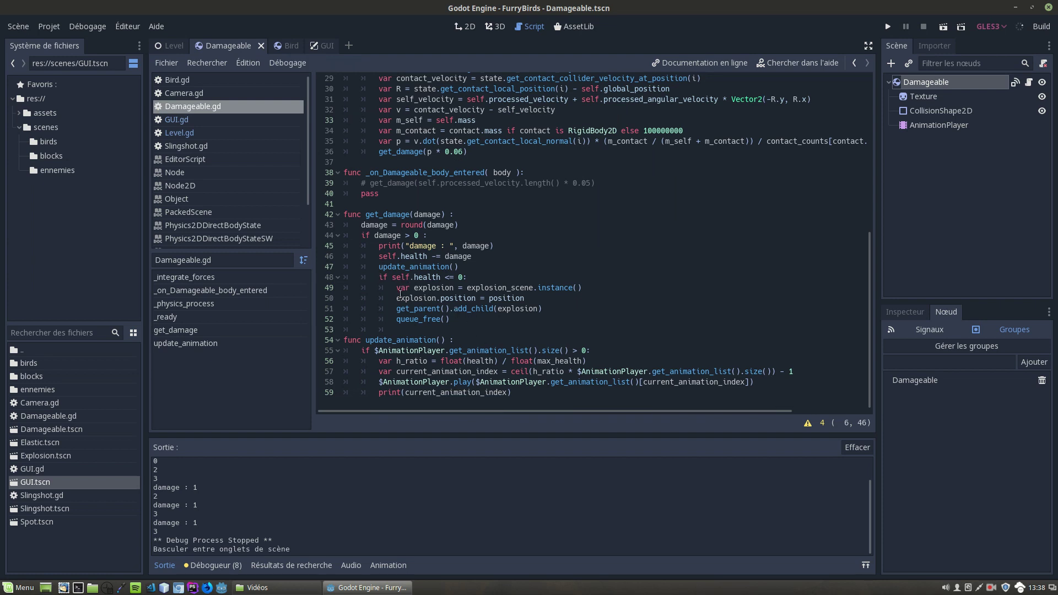
left_click_drag(396, 287, 464, 319)
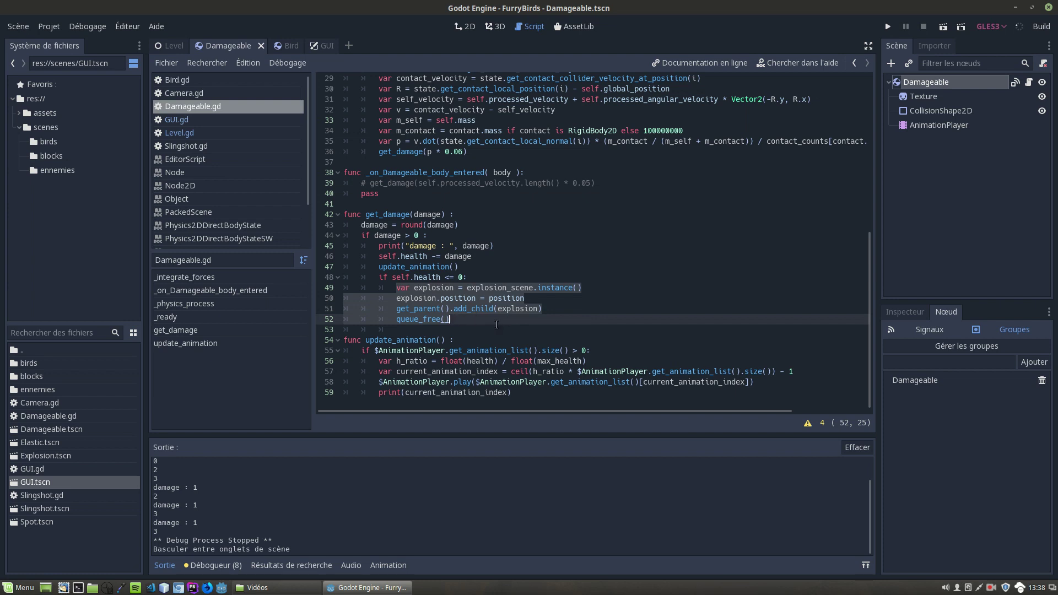
key("BackSpace")
type("explode")
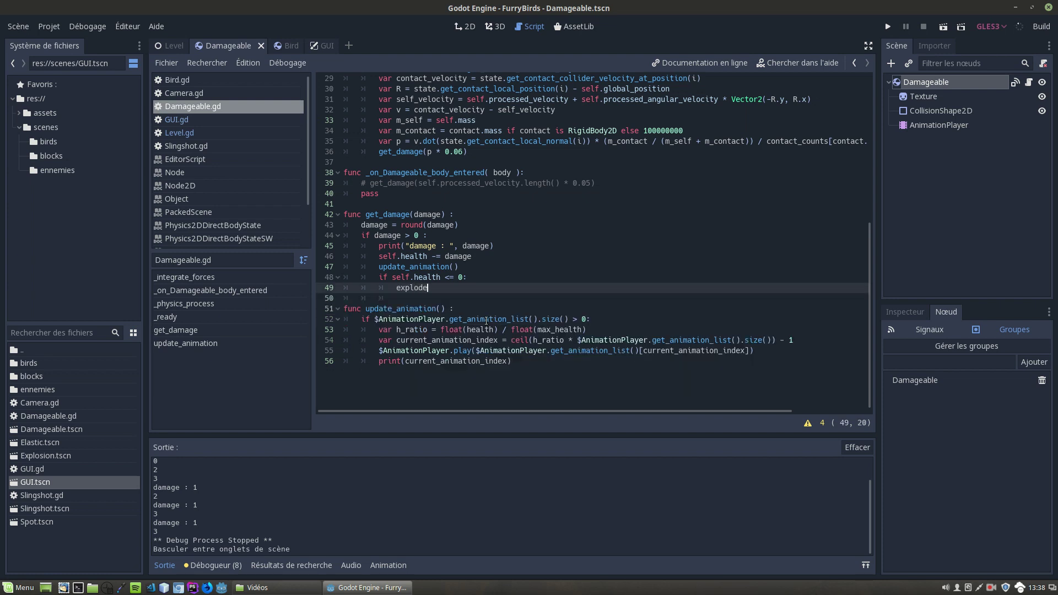
type("()")
Step: Add func explode() after update_animation with the pasted explosion code, un-indenting its last lines twice
left_click(527, 383)
key("Return")
key("Return")
key("BackSpace")
key("BackSpace")
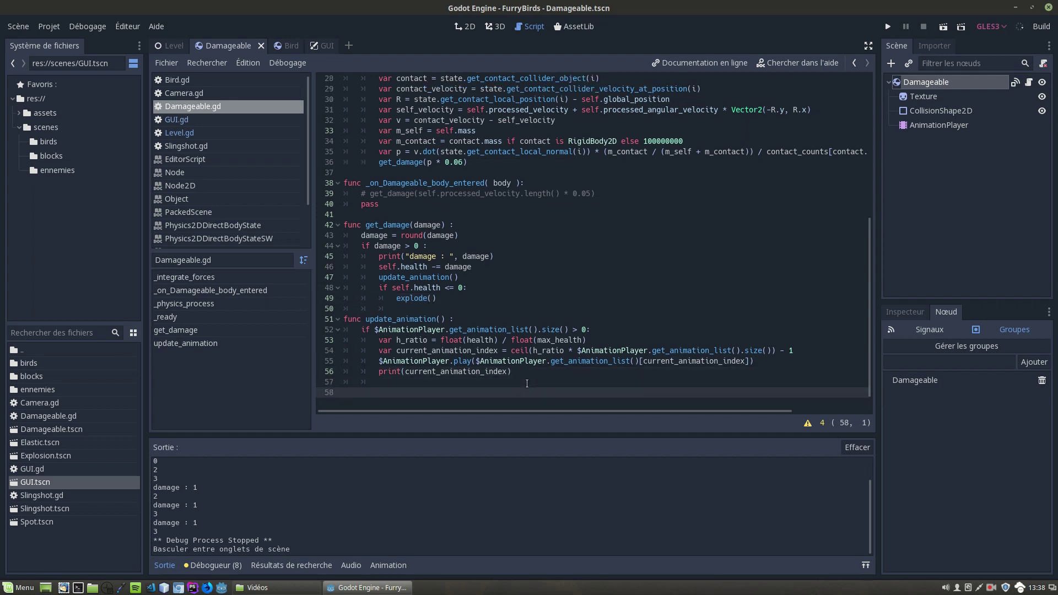
type("func explode(")
type("):")
key("Return")
key("ctrl+v")
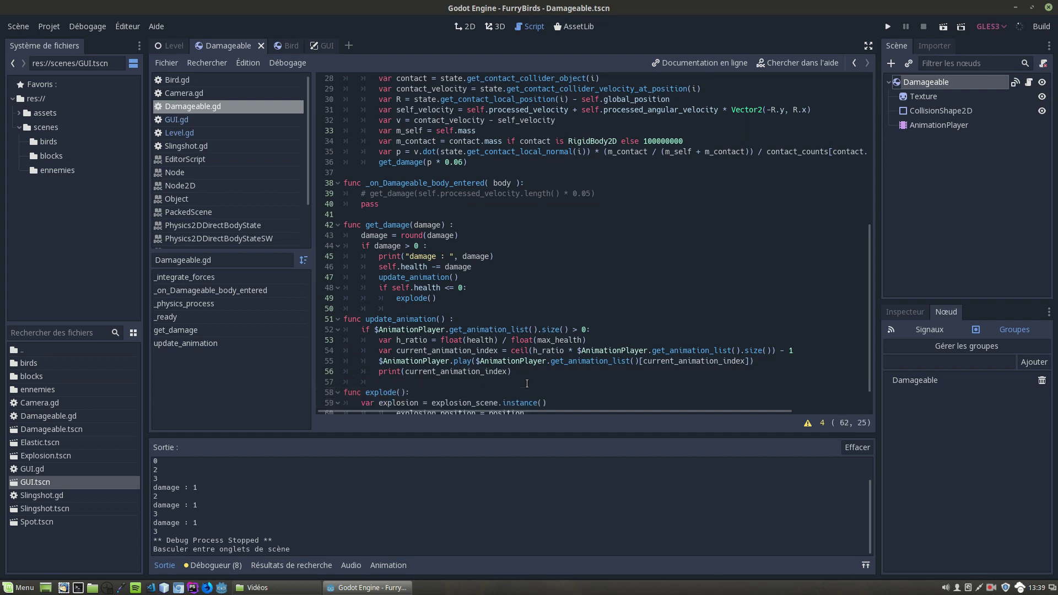
left_click(414, 392)
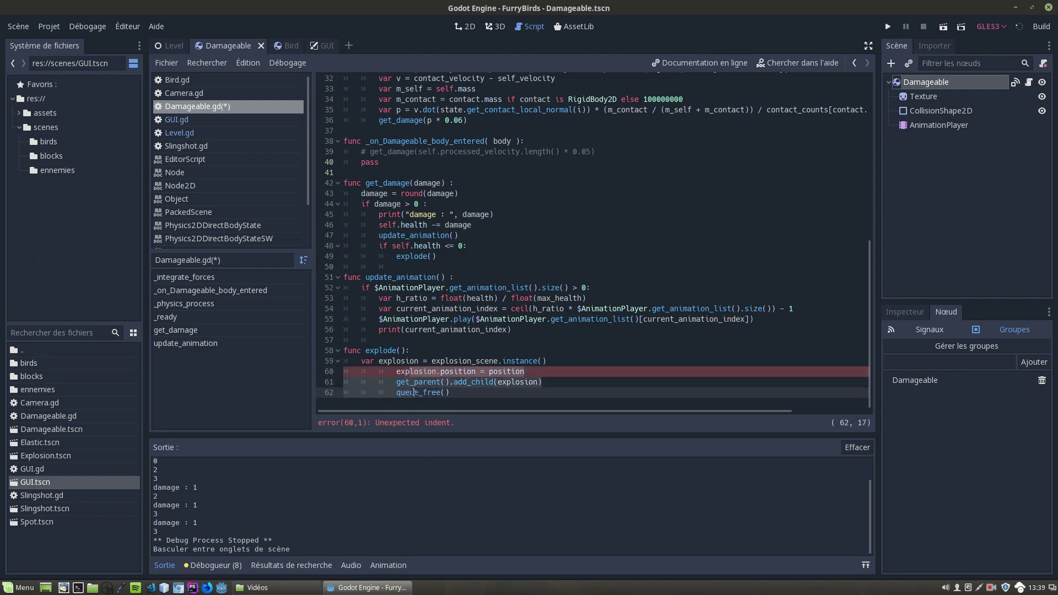
key("shift+Tab")
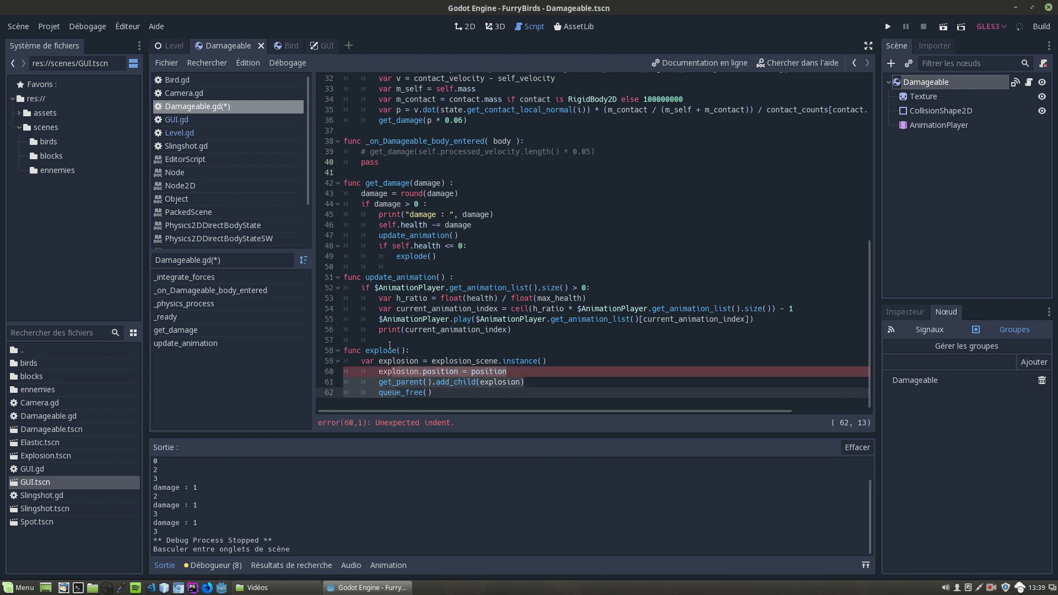
key("shift+Tab")
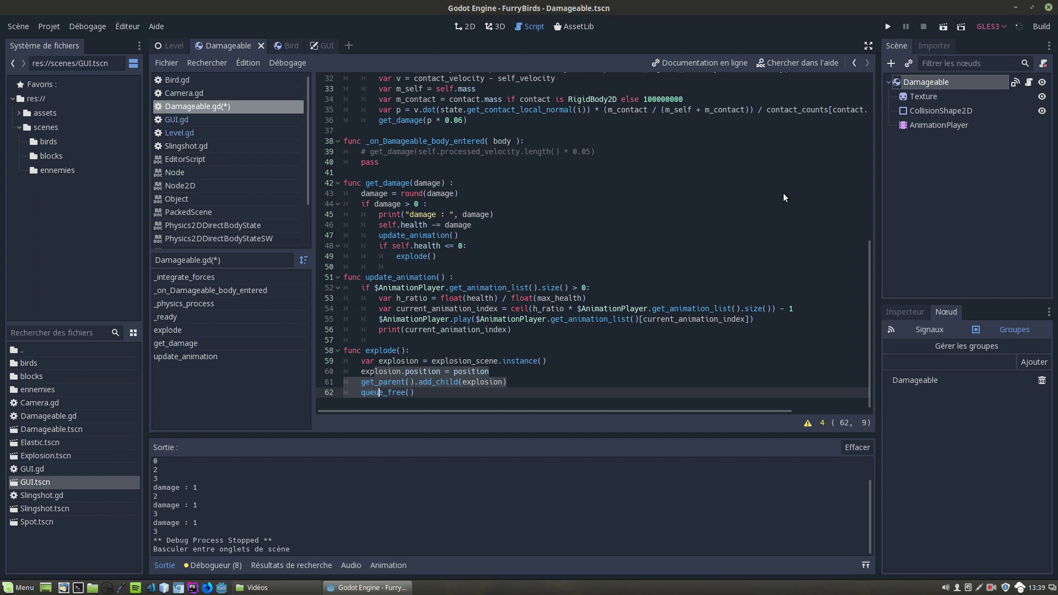
scroll(399, 198, "up", 10)
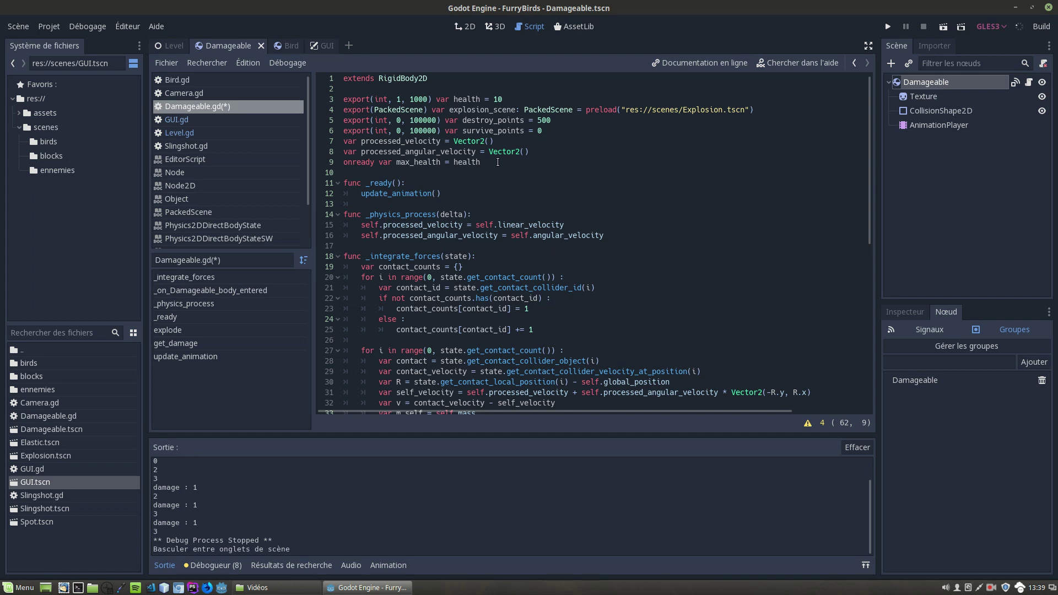
Step: Declare 'signal exploded' below the max_health variable
left_click(497, 162)
key("Return")
key("Return")
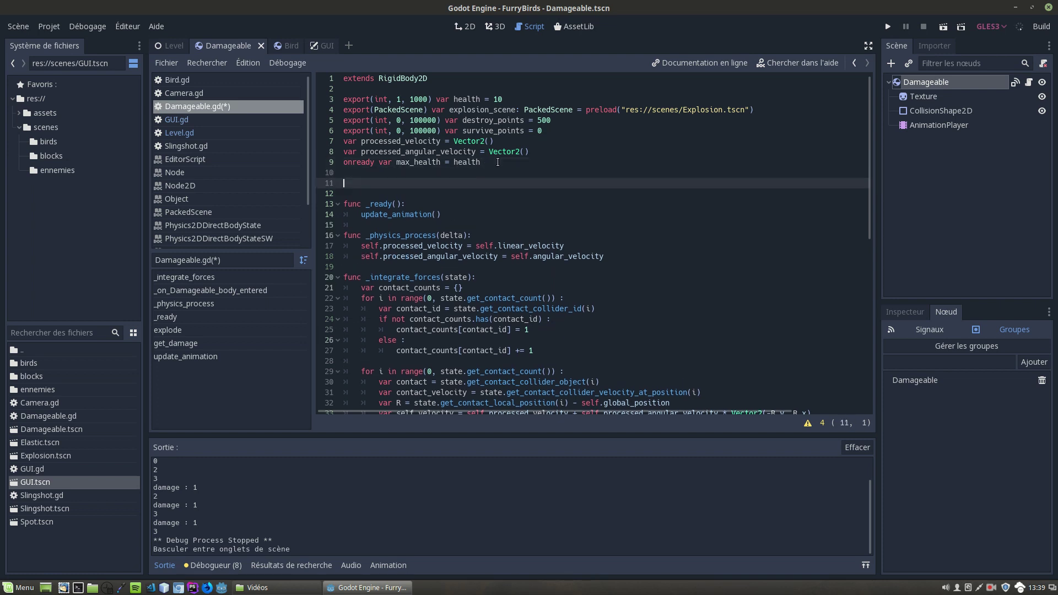
type("signal ")
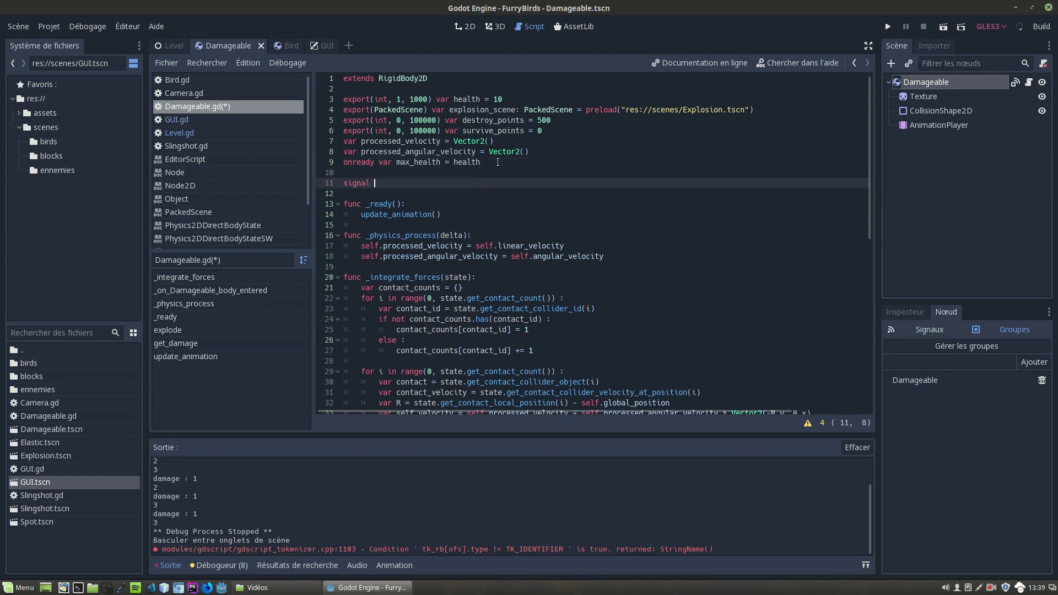
type("exploded")
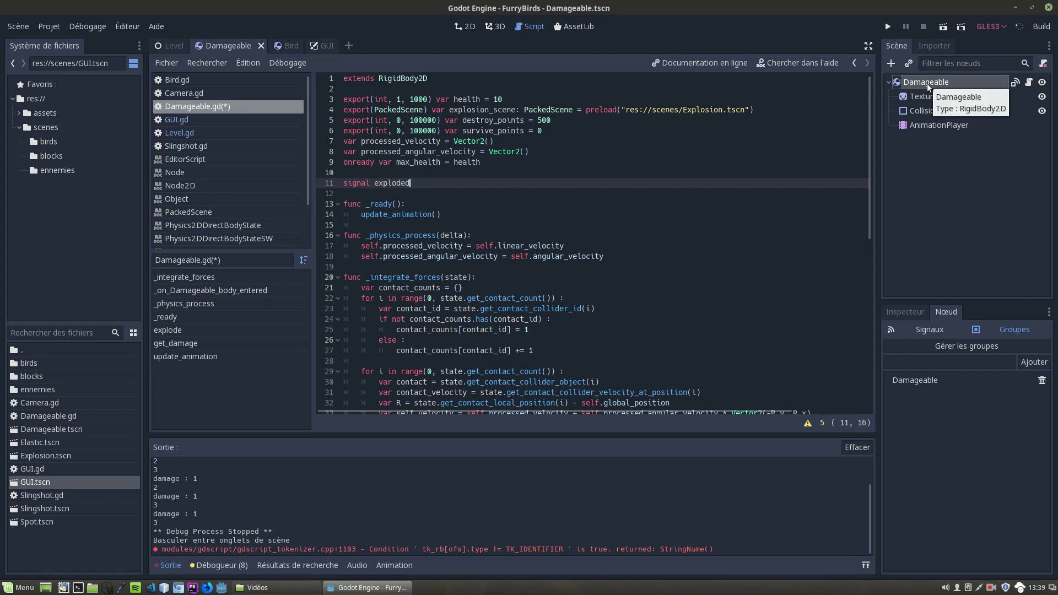
Step: Insert emit_signal("exploded", self) after add_child(explosion) in explode()
scroll(424, 292, "down", 4)
scroll(424, 292, "down", 6)
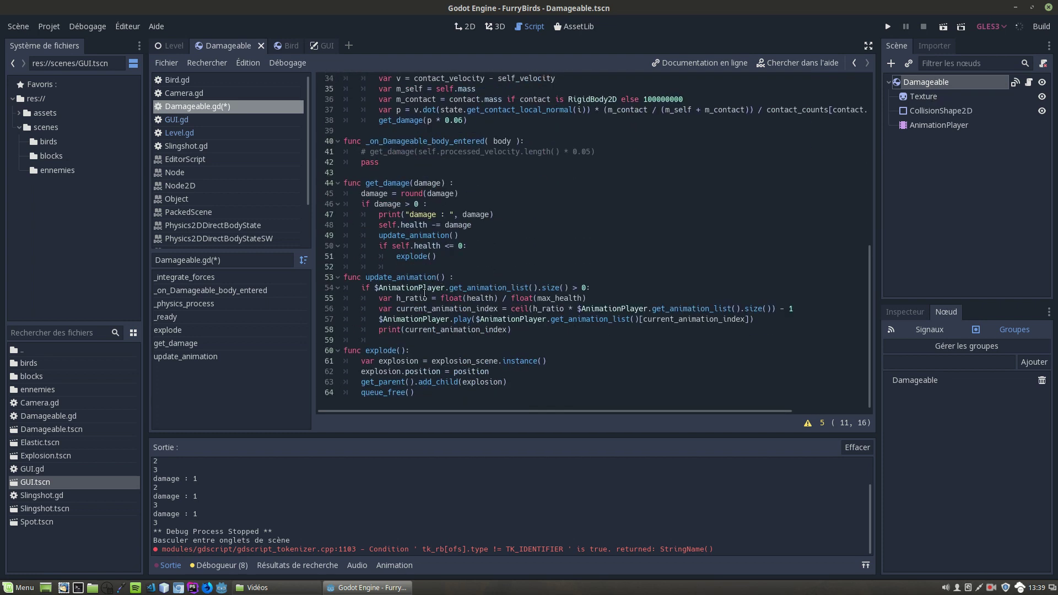
left_click(516, 382)
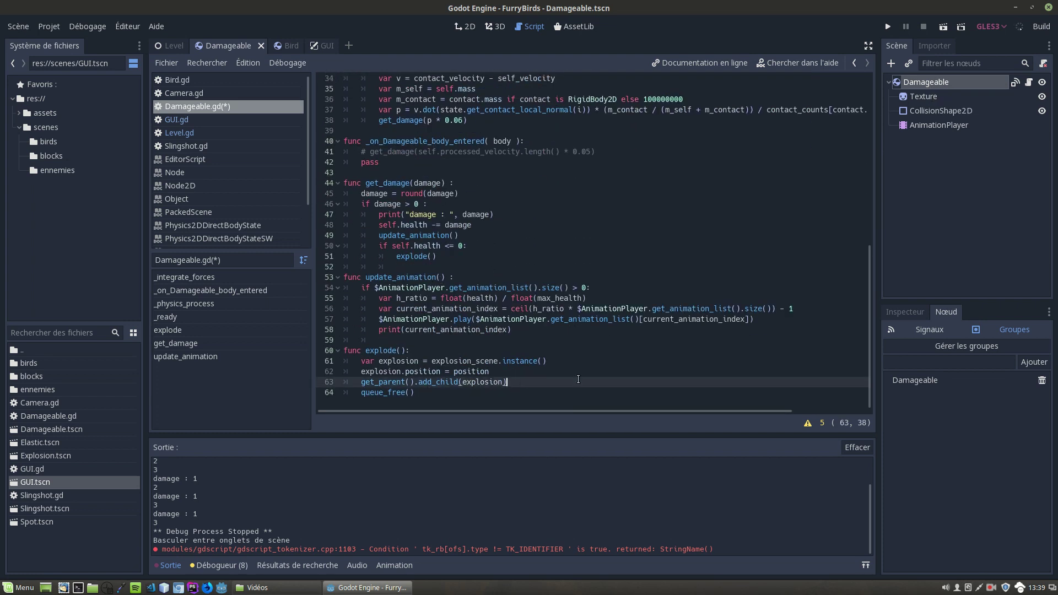
key("Return")
type("emit_s")
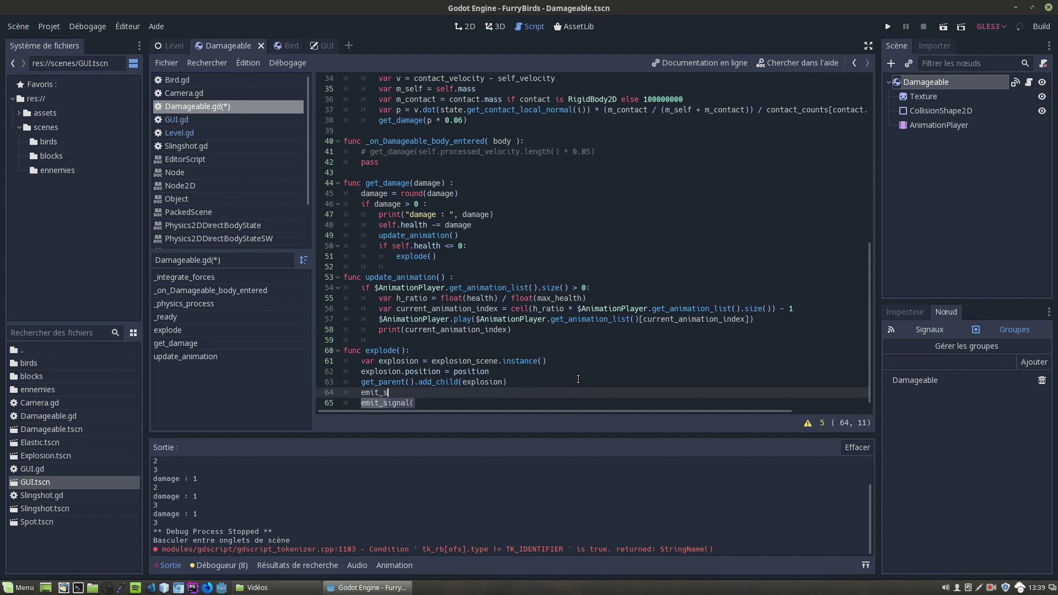
key("Return")
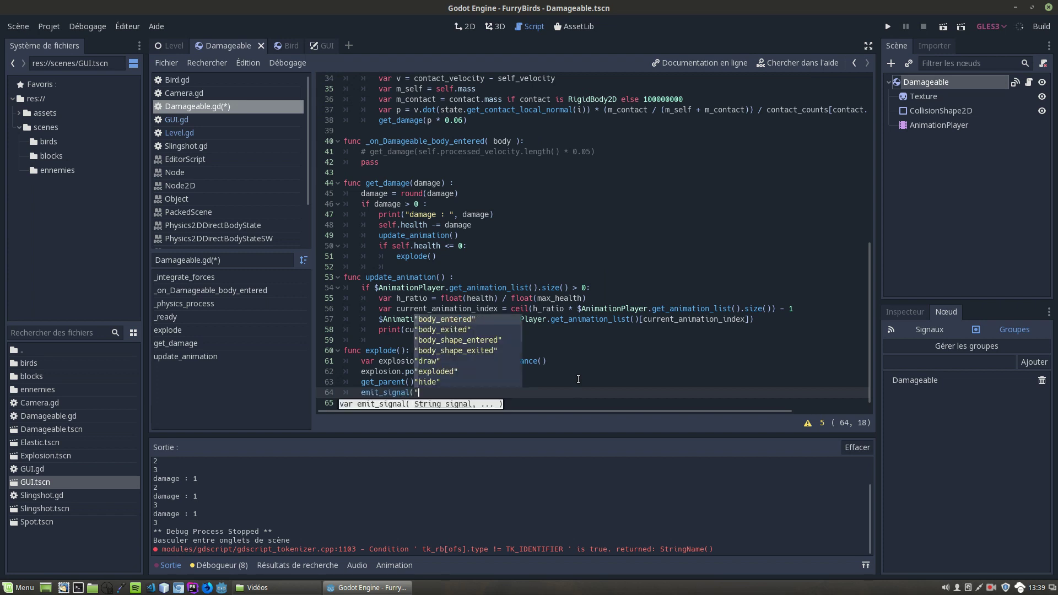
type("\"")
key("Down")
key("Down")
key("Down")
key("Down")
key("Down")
key("Return")
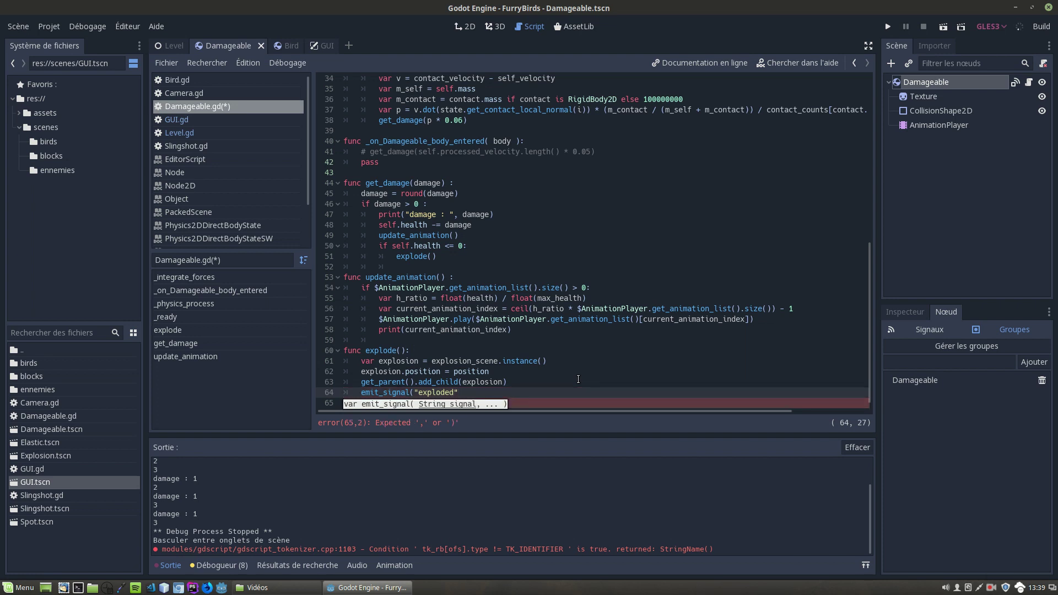
type(", sel")
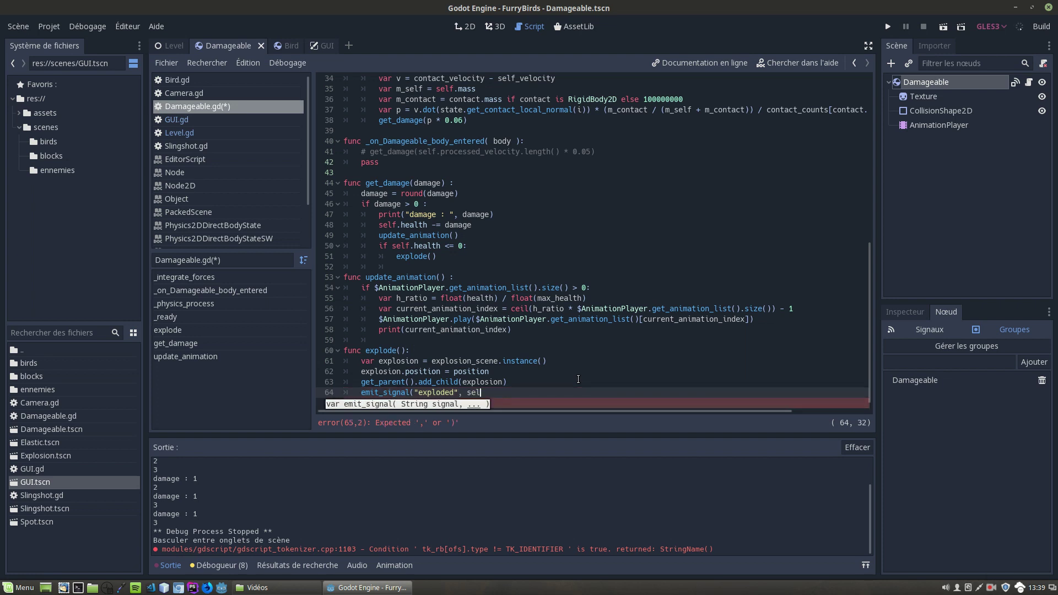
type("f)")
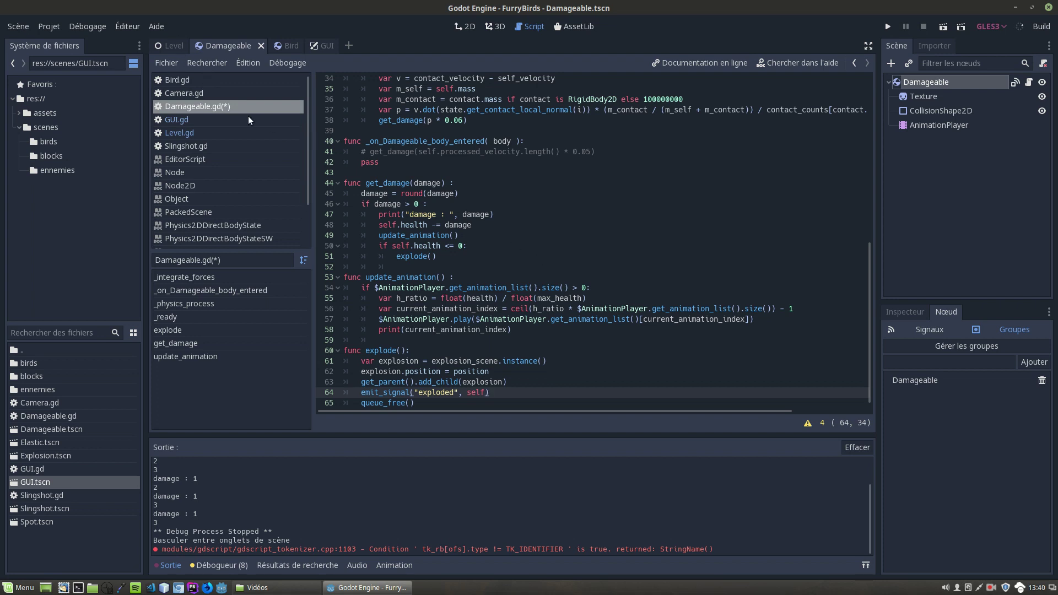
Step: In Level.gd, add 'var score = 0' below max_score
left_click(172, 48)
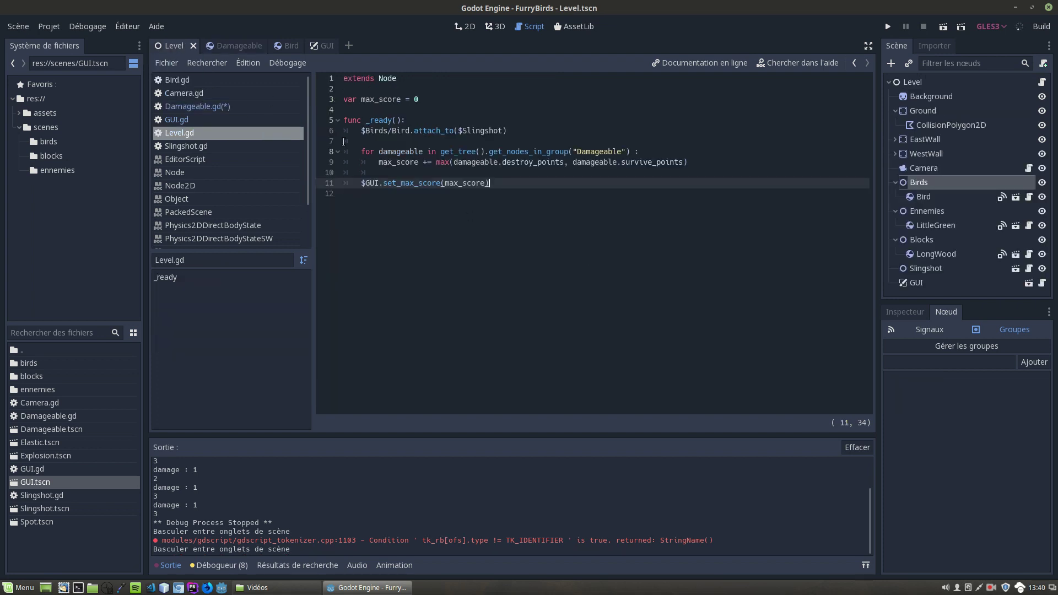
left_click(431, 98)
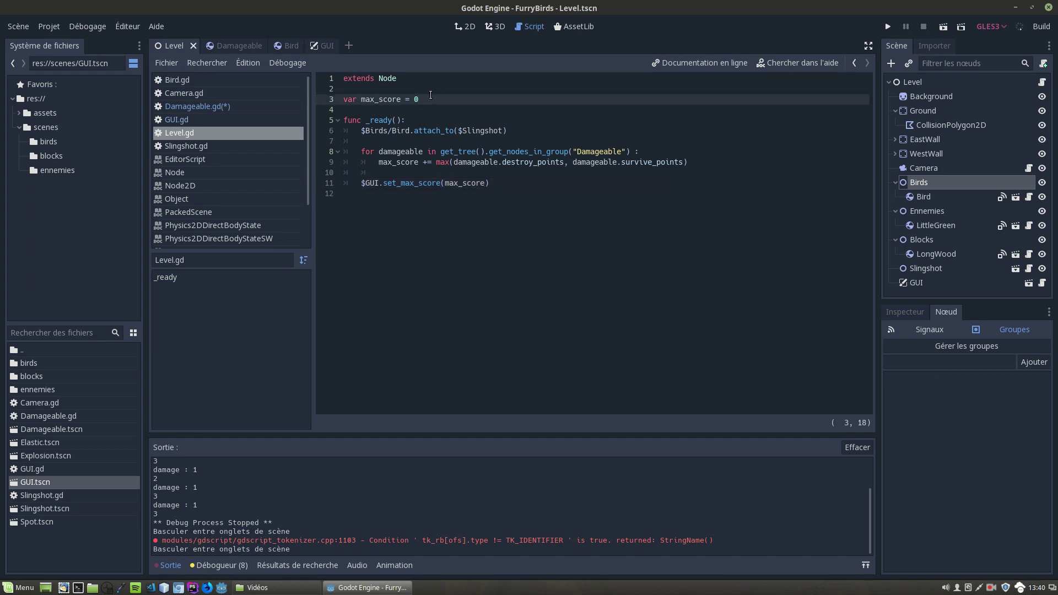
key("Return")
type("var ")
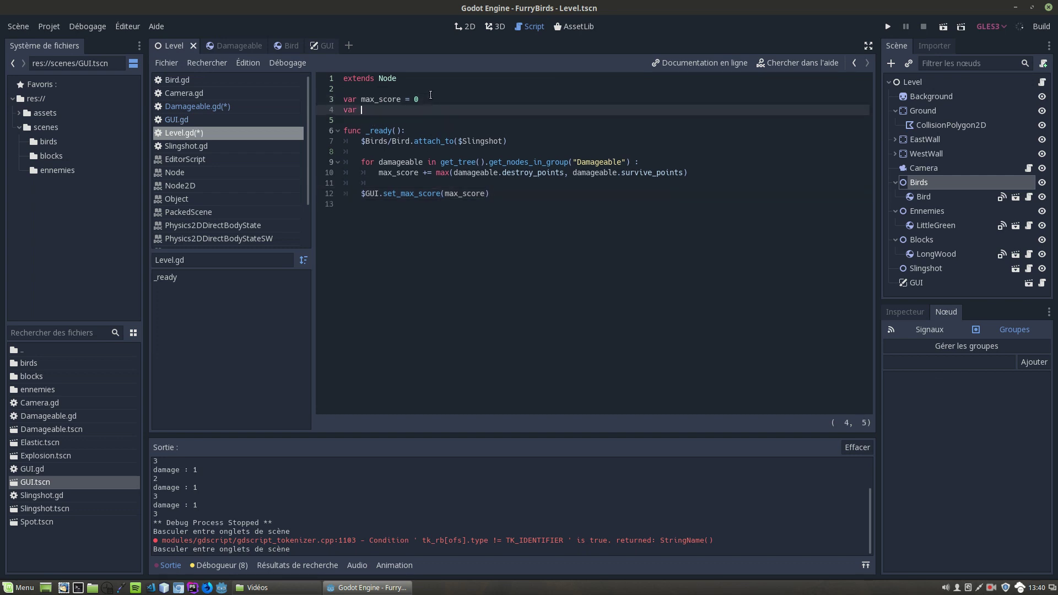
type("score = 0")
Step: In the Damageable loop, add damageable.connect("exploded", self, "on_Damageable_exploded")
left_click(501, 197)
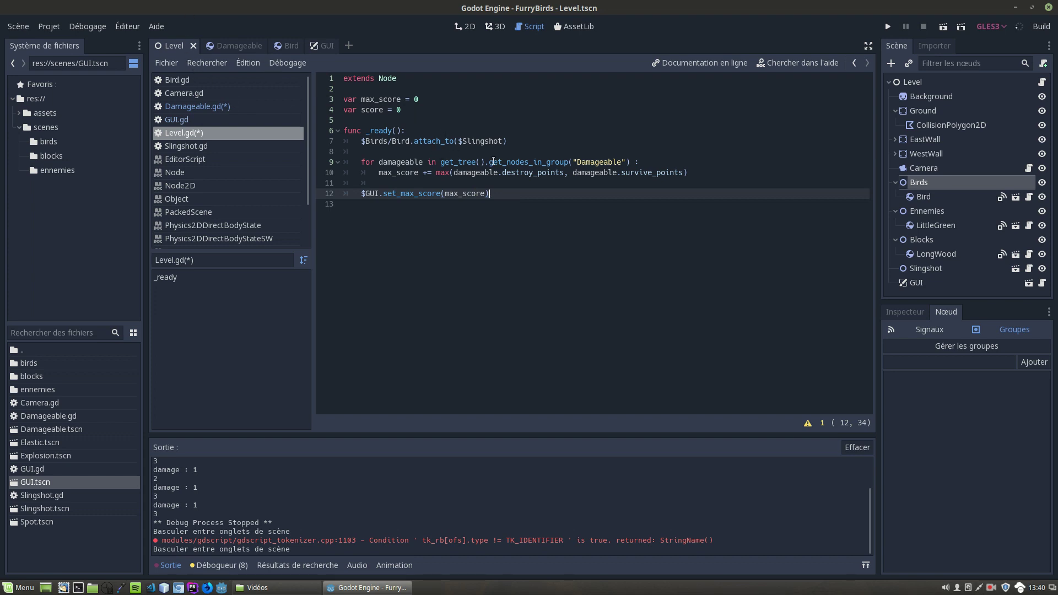
left_click(655, 165)
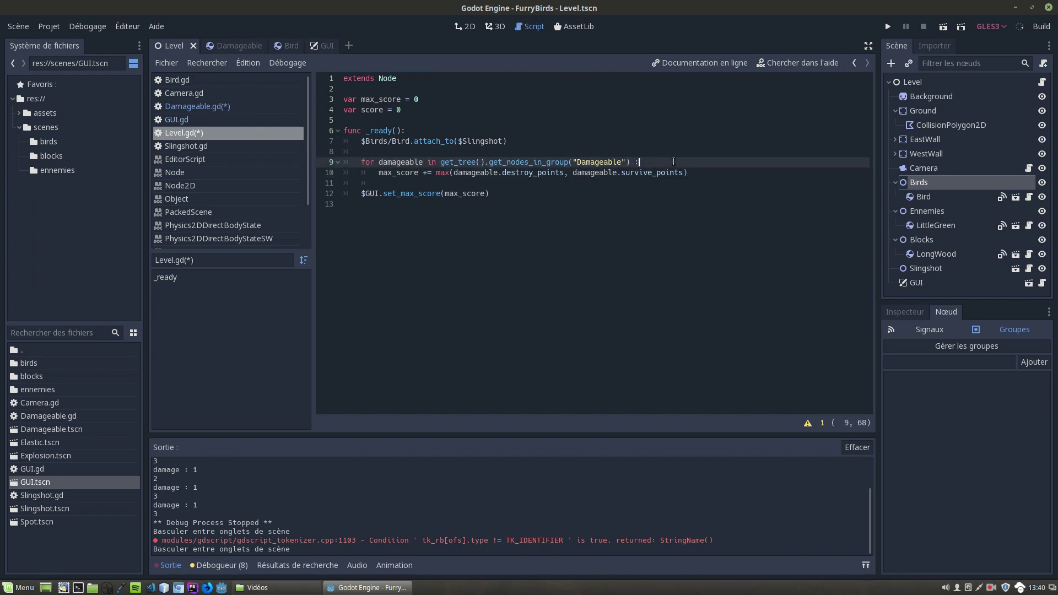
key("Return")
type("dam")
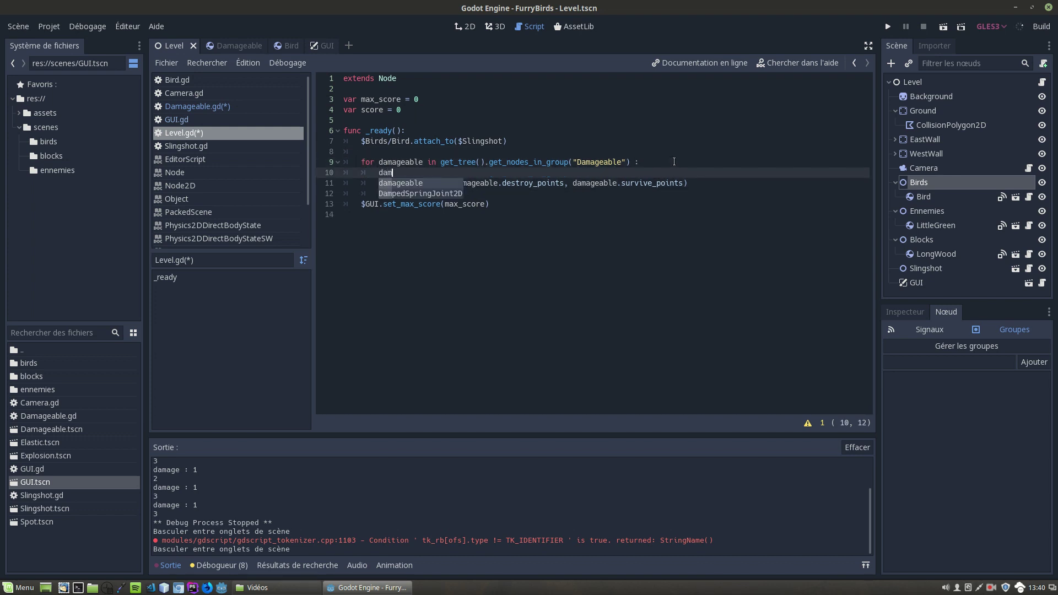
key("Return")
type(".c")
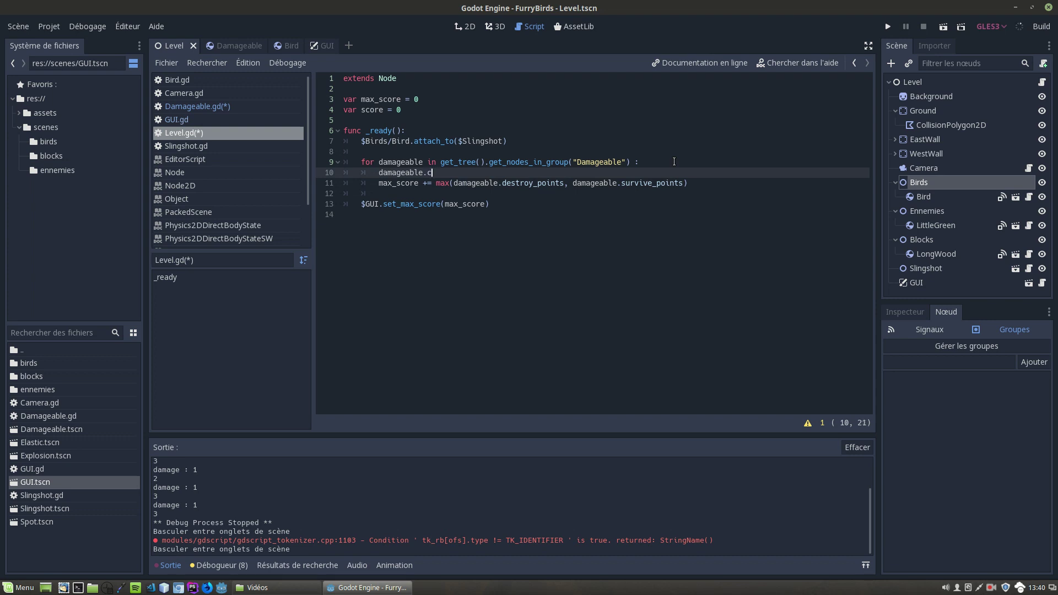
type("onne")
key("Return")
type("\"explo")
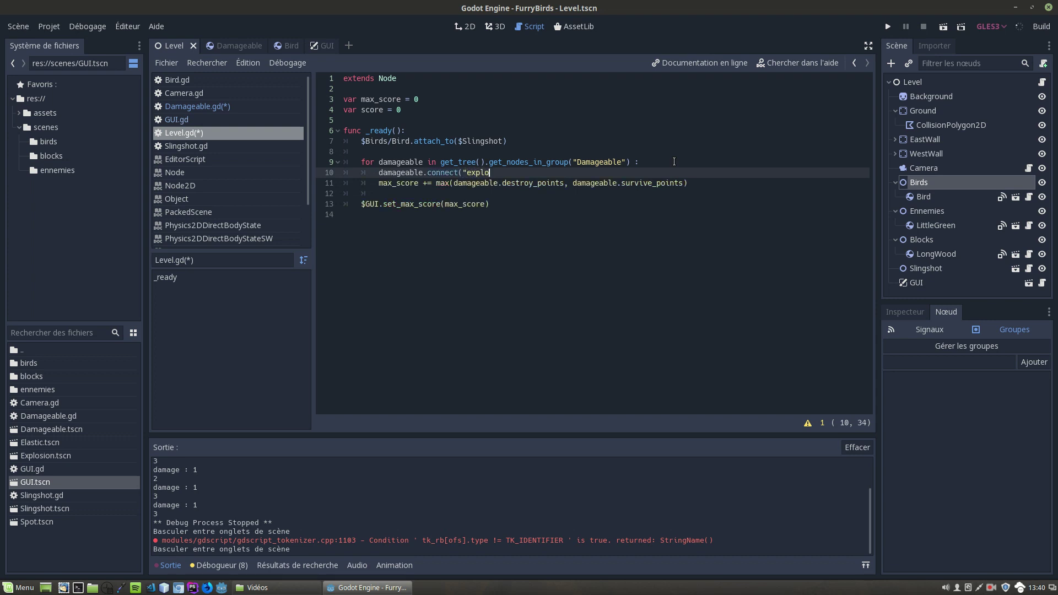
type("ded")
type("\", s")
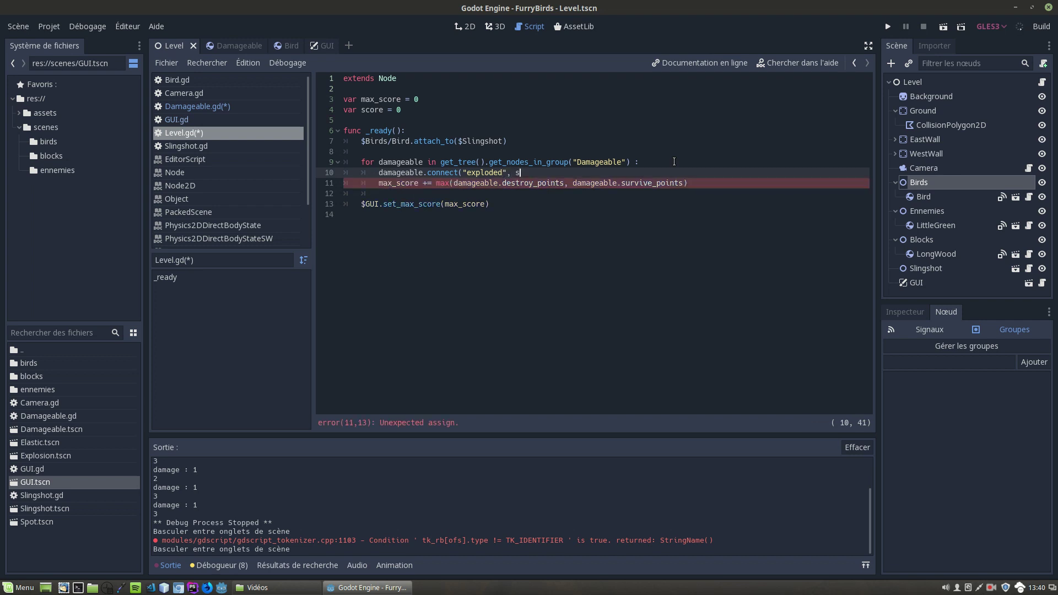
type("elf, \"")
type("on")
type("_")
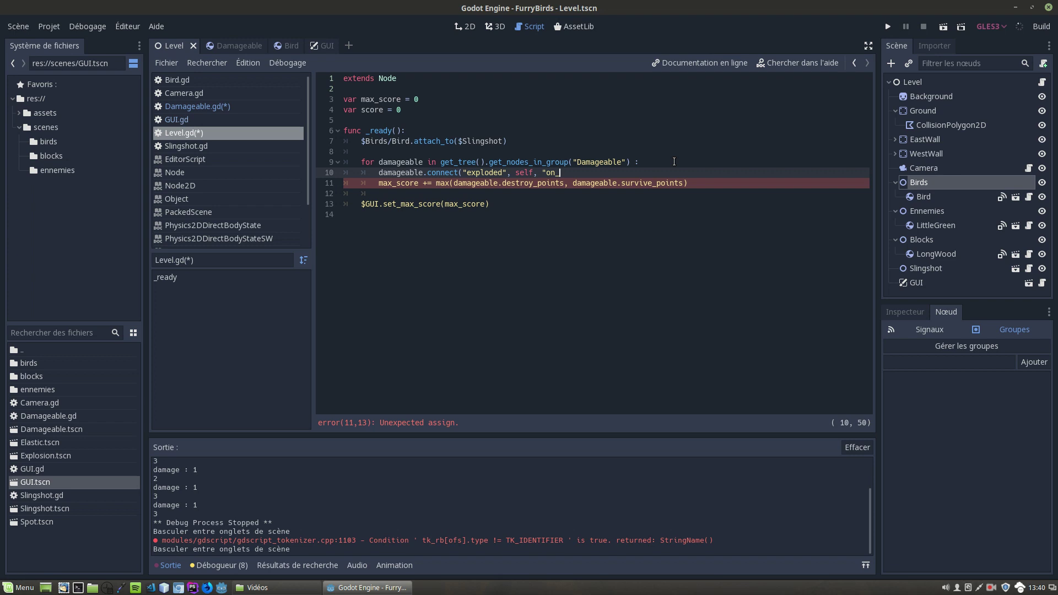
type("Damam")
key("BackSpace")
type("geable_")
type("exploded")
type("\")")
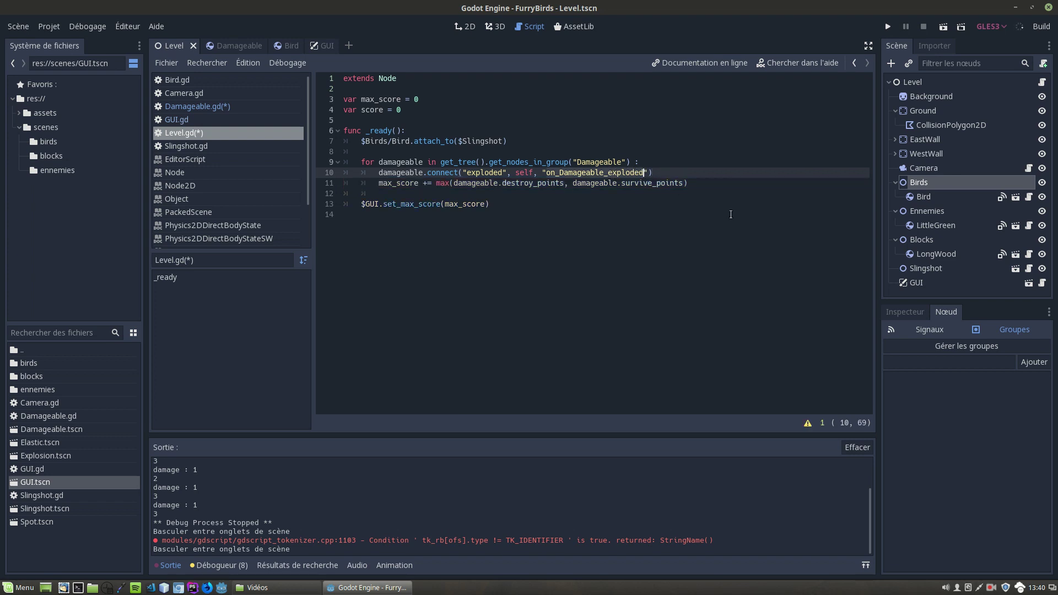
Step: Declare func on_Damageable_exploded(damageable): after _ready in Level.gd
left_click(392, 234)
key("Return")
type("f")
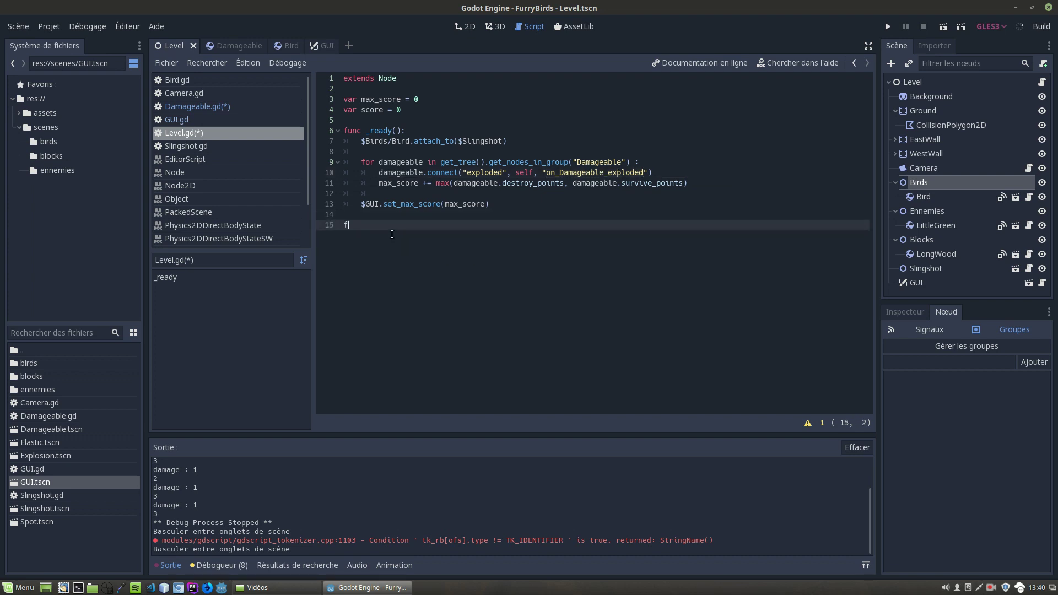
type("unc")
type("on_Damageable_exploded")
type("()")
key("Left")
type("dama")
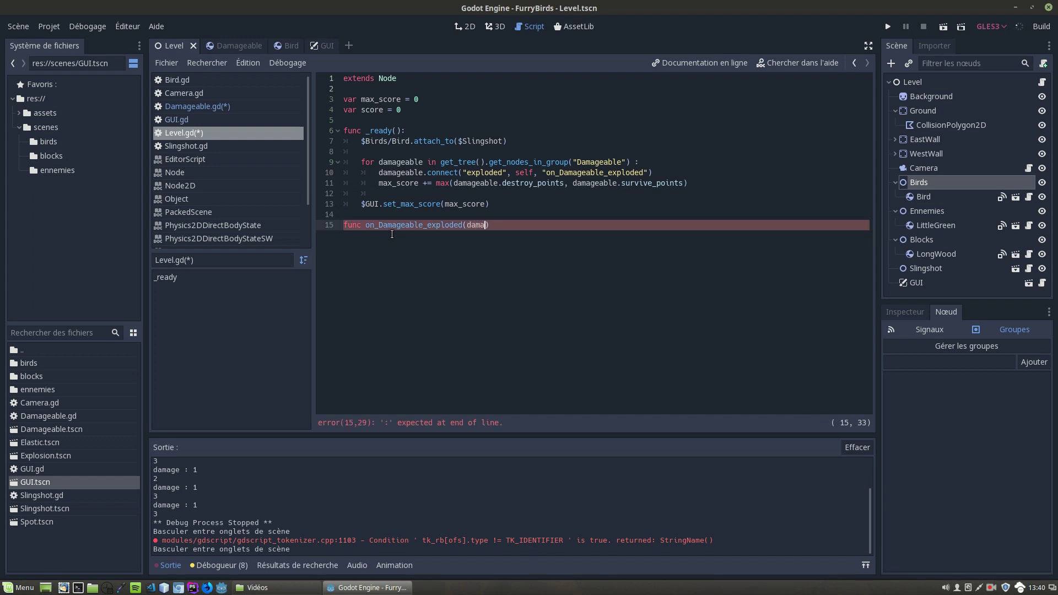
type("geable")
key("End")
type(":")
key("Return")
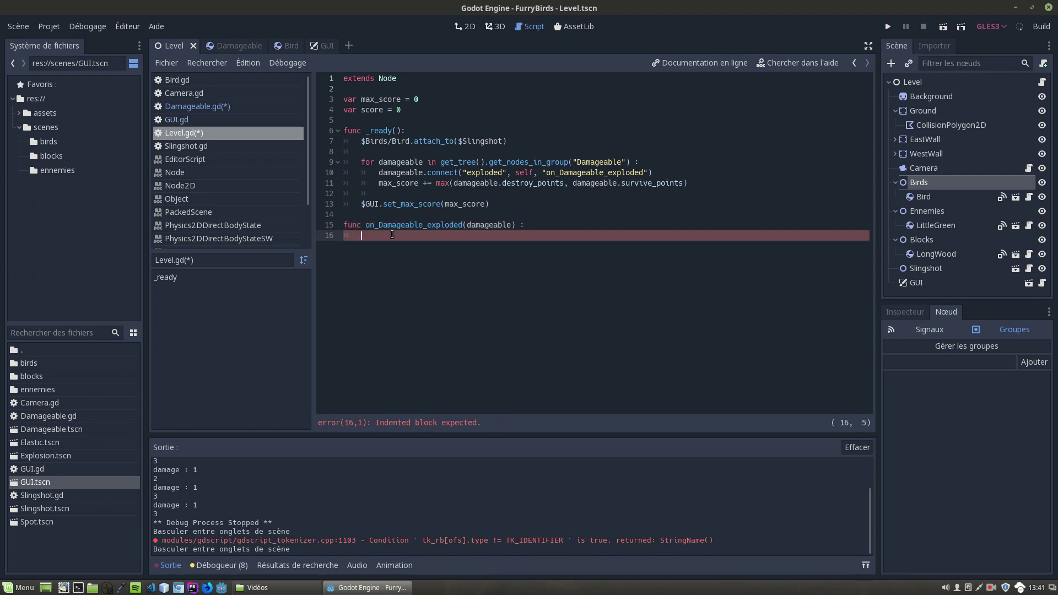
Step: Write 'score += damageable.destroy_points' in the handler body and switch to GUI.gd
type("scorr")
key("BackSpace")
type("r")
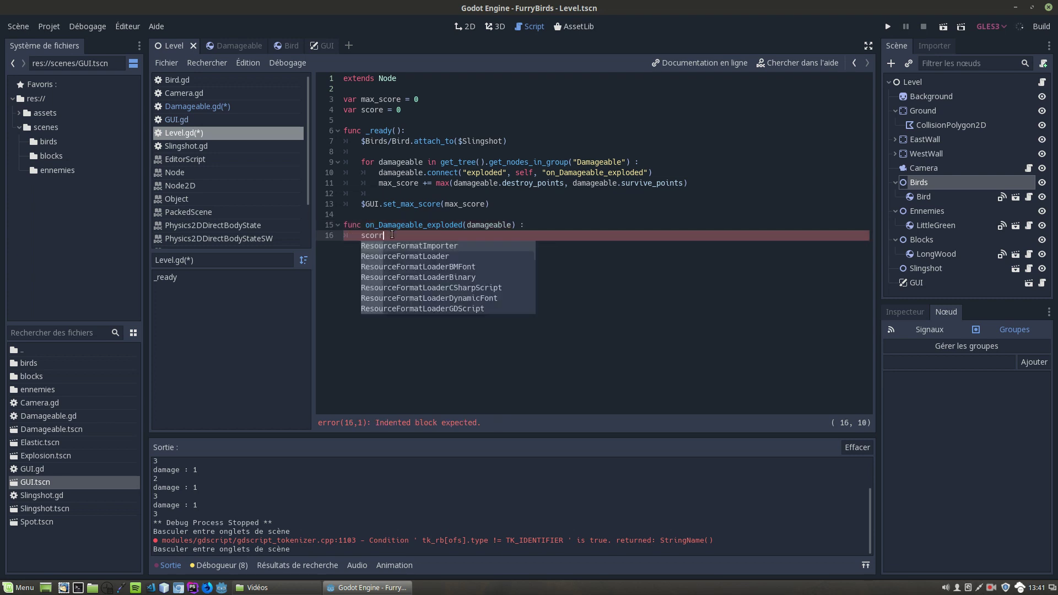
key("BackSpace")
type("e +")
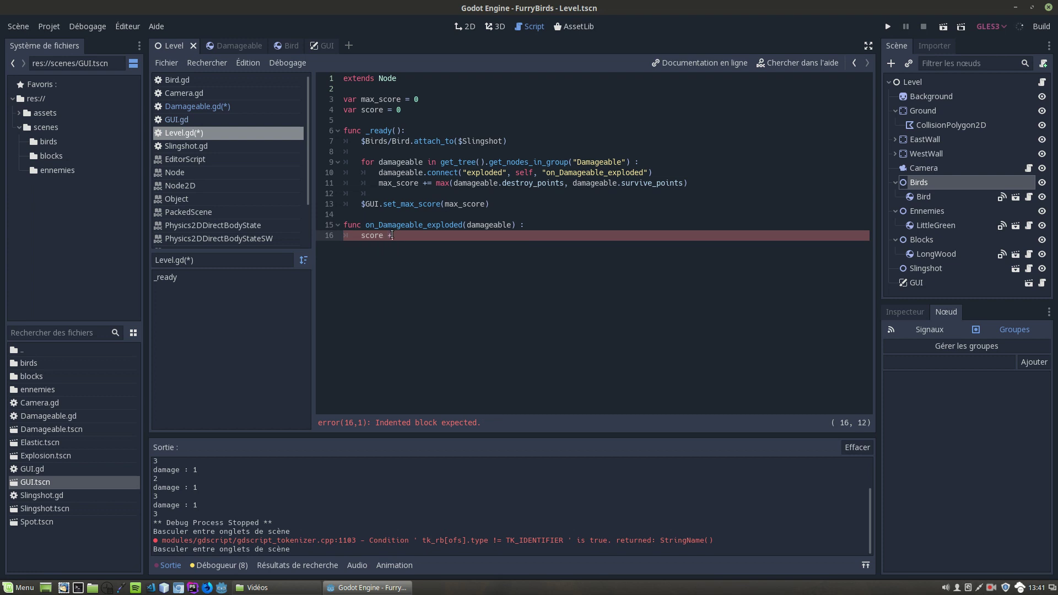
type("= damage")
key("Return")
type(".dest")
type("roy_poin")
type("ts")
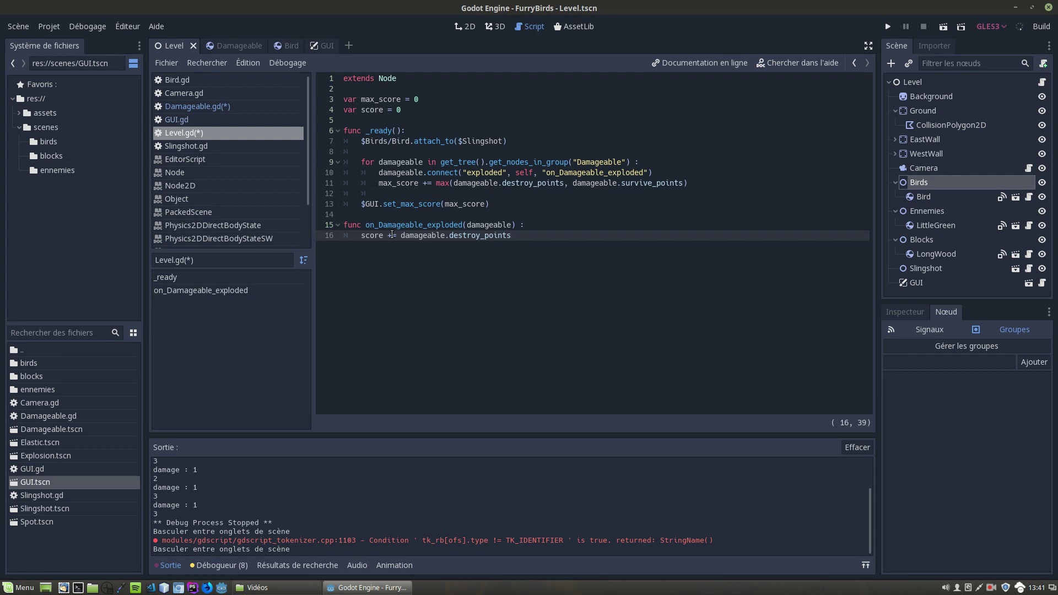
key("Return")
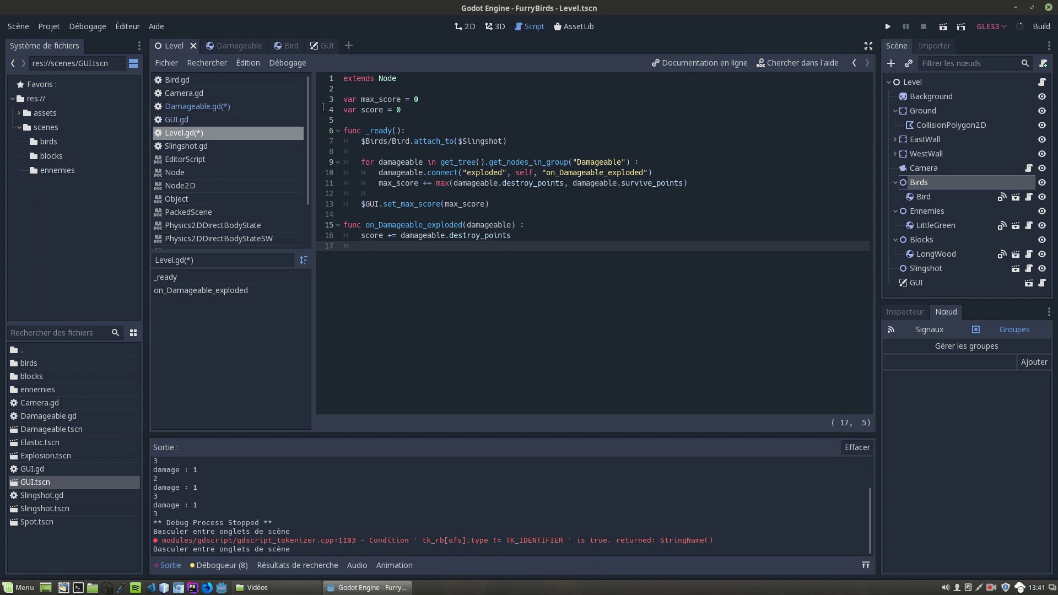
left_click(325, 46)
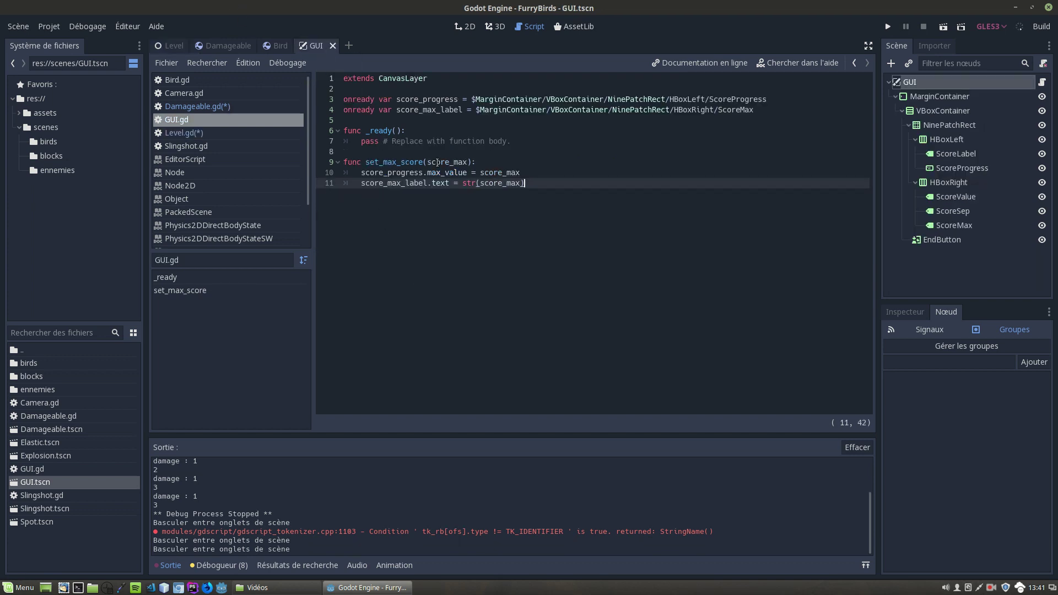
Step: Add func set_score(score): below set_max_score in GUI.gd
left_click(337, 162)
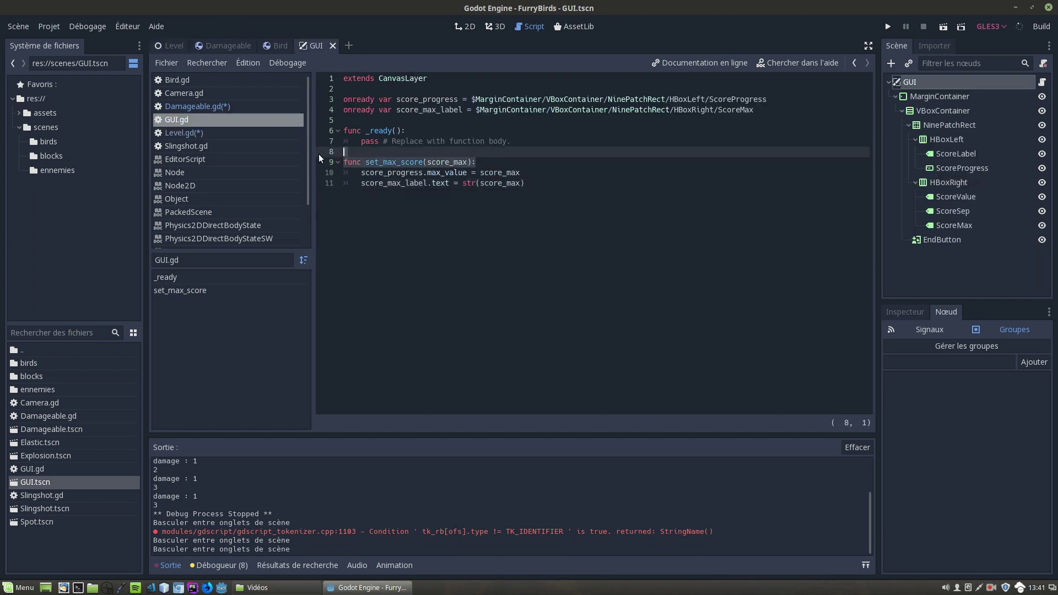
left_click(547, 184)
key("Return")
key("Return")
key("BackSpace")
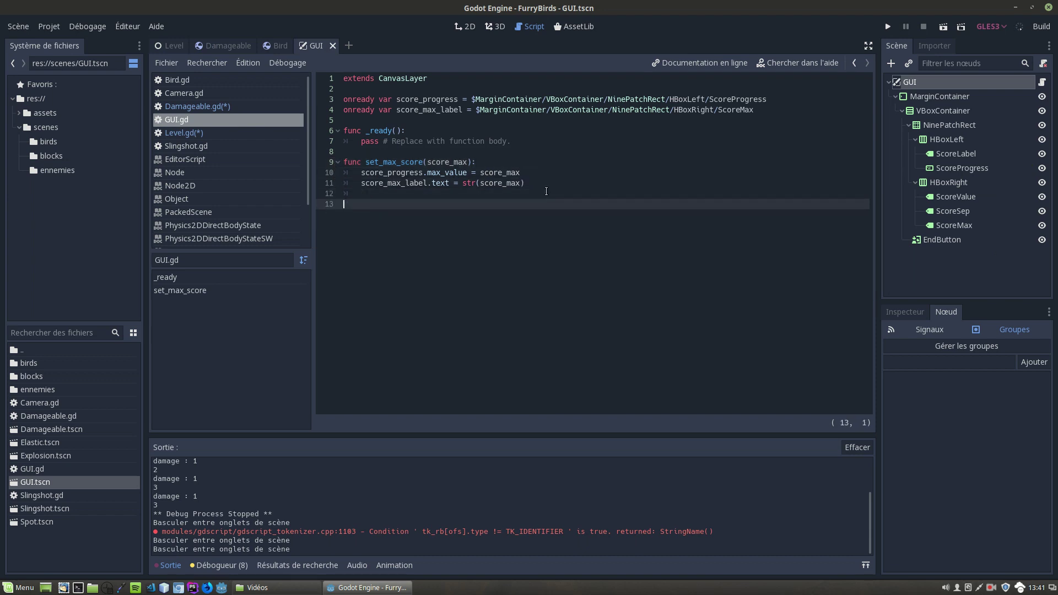
type("func set_")
type("score(s")
type("core):")
key("Return")
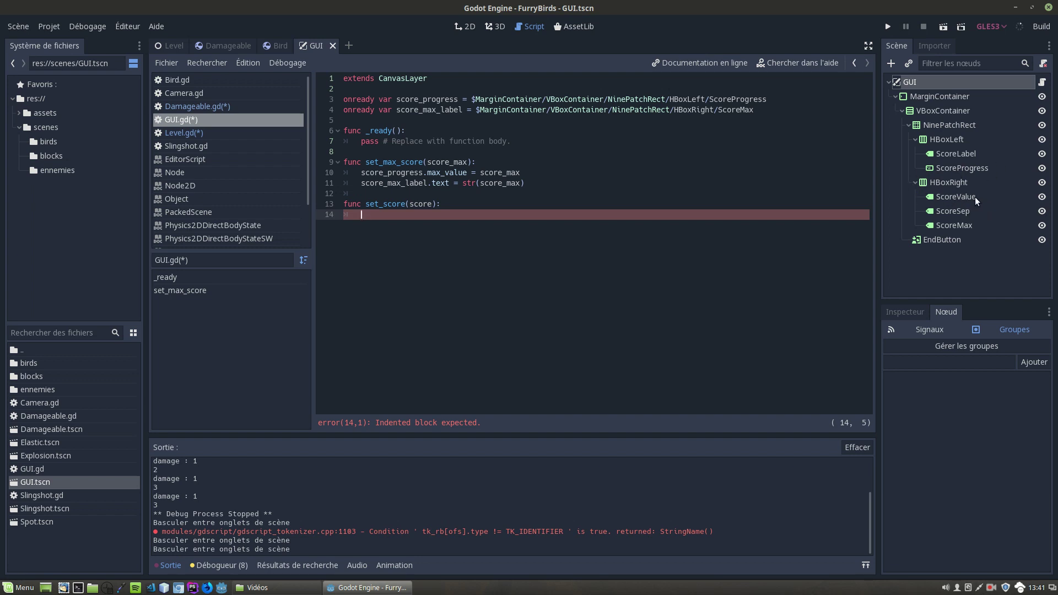
Step: Give set_score a pass body and declare onready var score_value_label pointing to the ScoreValue node
left_click(768, 113)
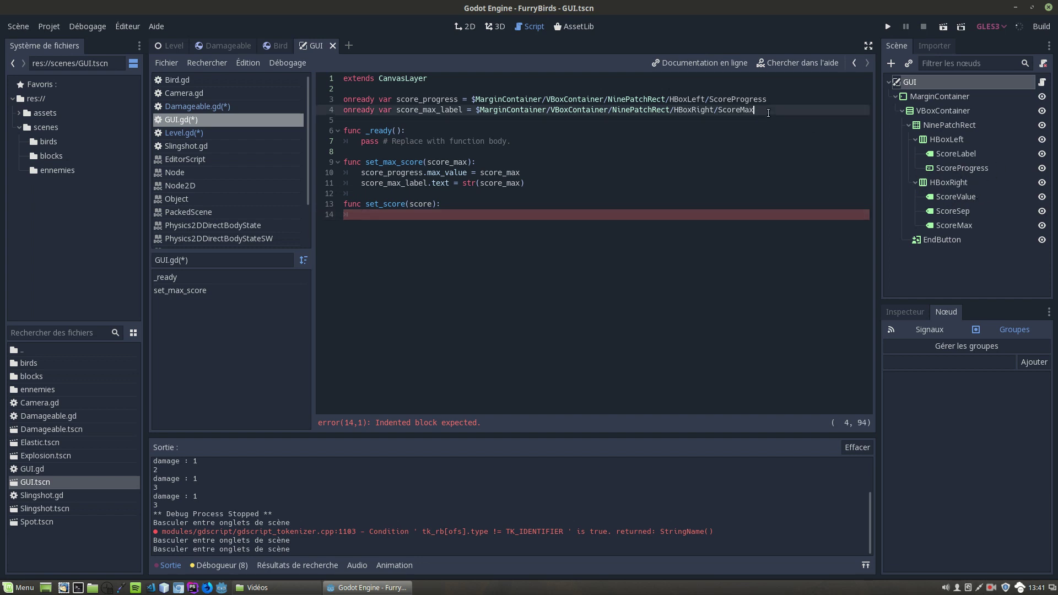
key("Return")
type("onready ")
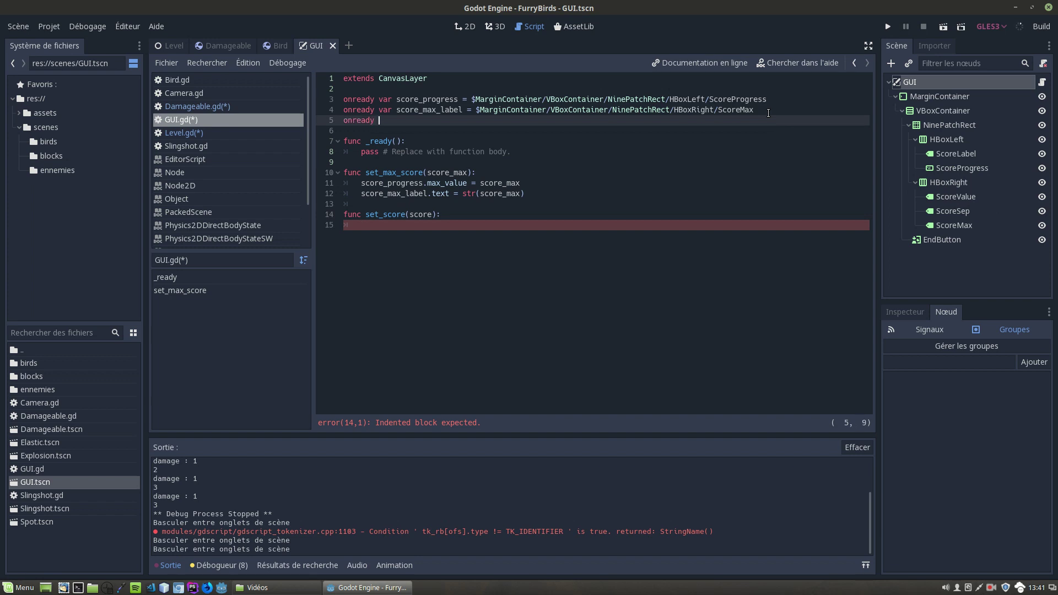
type("var s")
type("core")
left_click(457, 224)
type("pass")
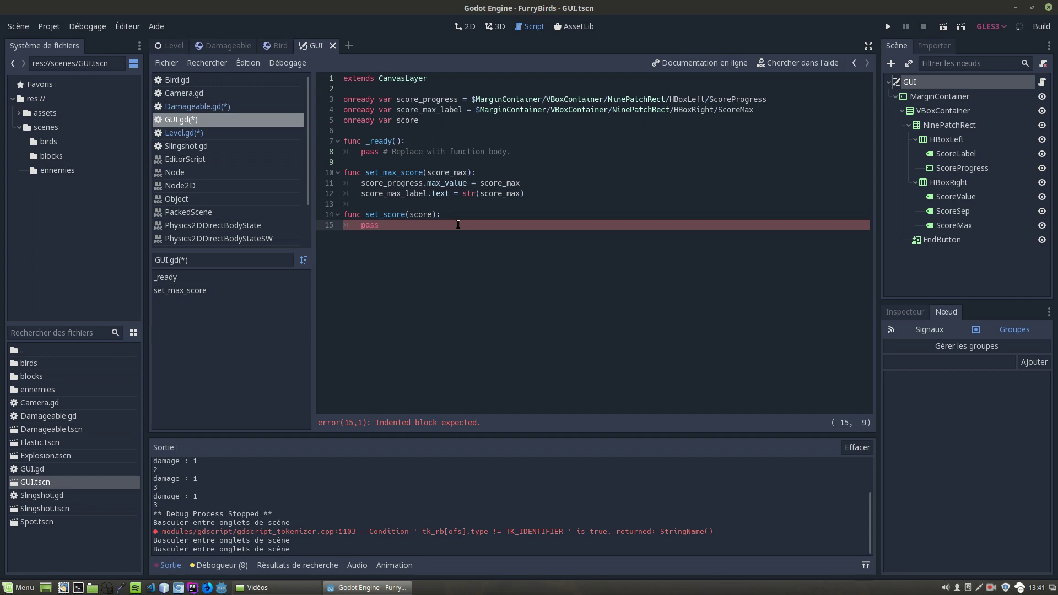
left_click(494, 120)
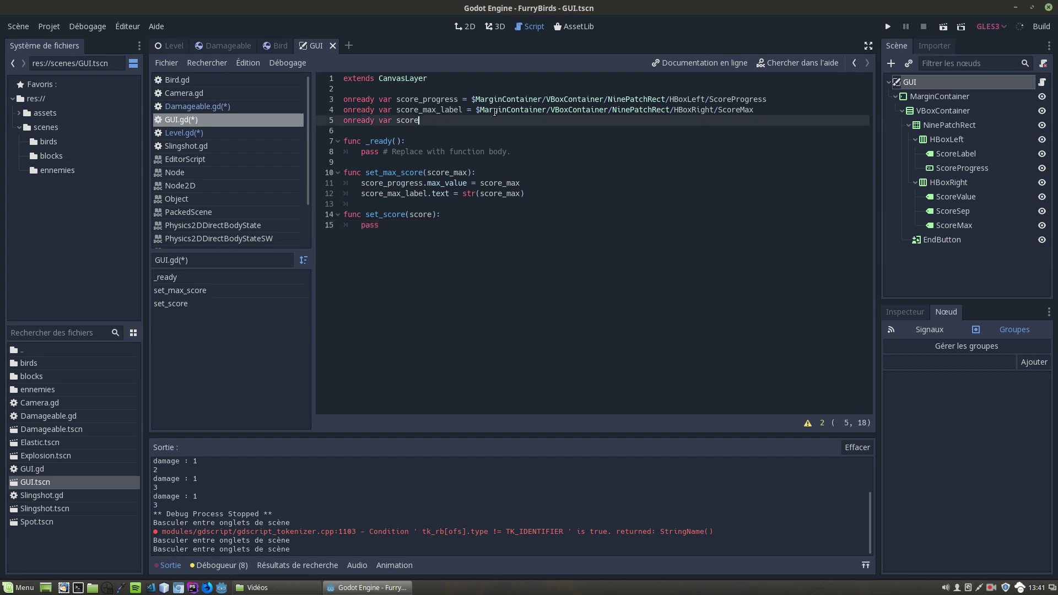
type("_val")
type("ue_labe")
type("l =$Score")
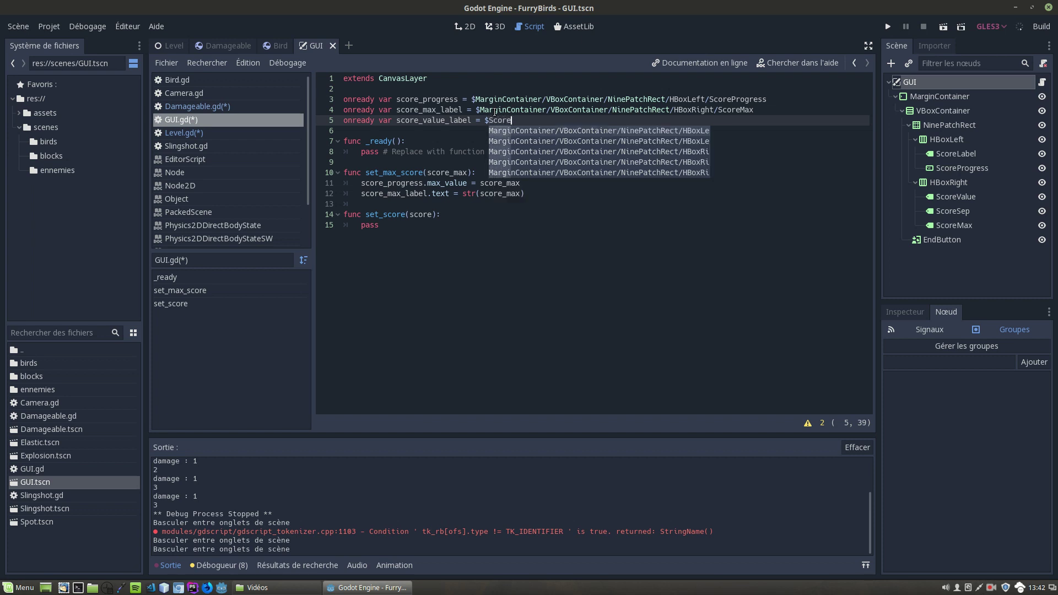
type("V")
key("Return")
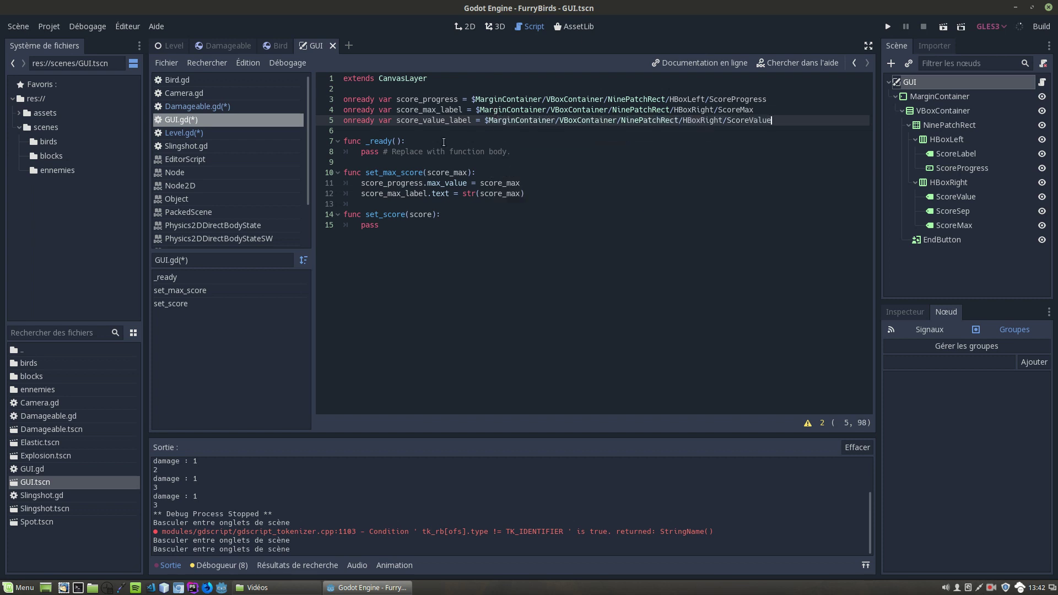
Step: Replace pass in set_score with score_progress.value = score
left_click(362, 226)
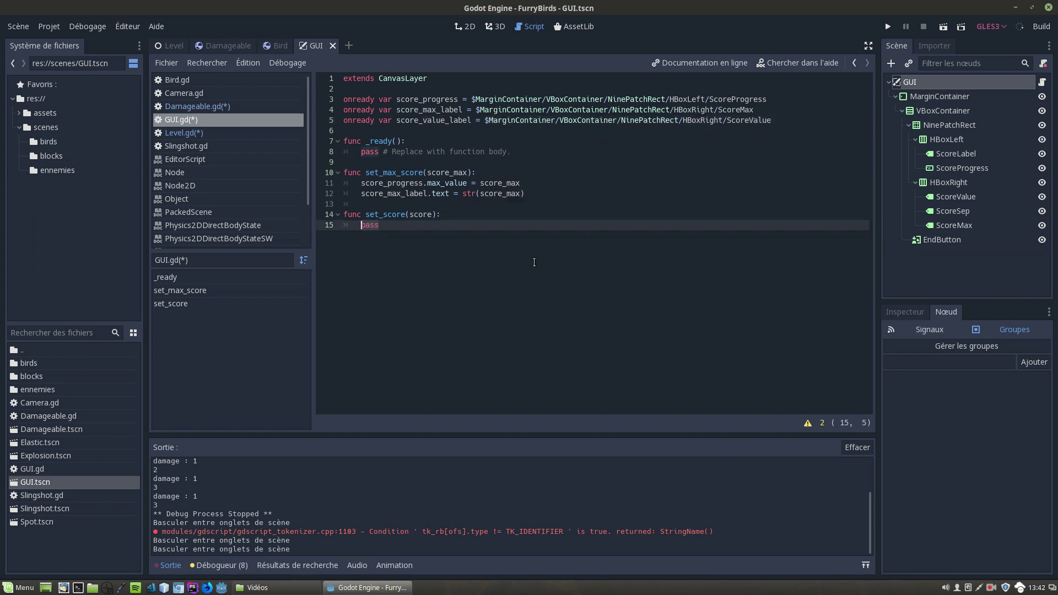
key("shift+End")
type("score")
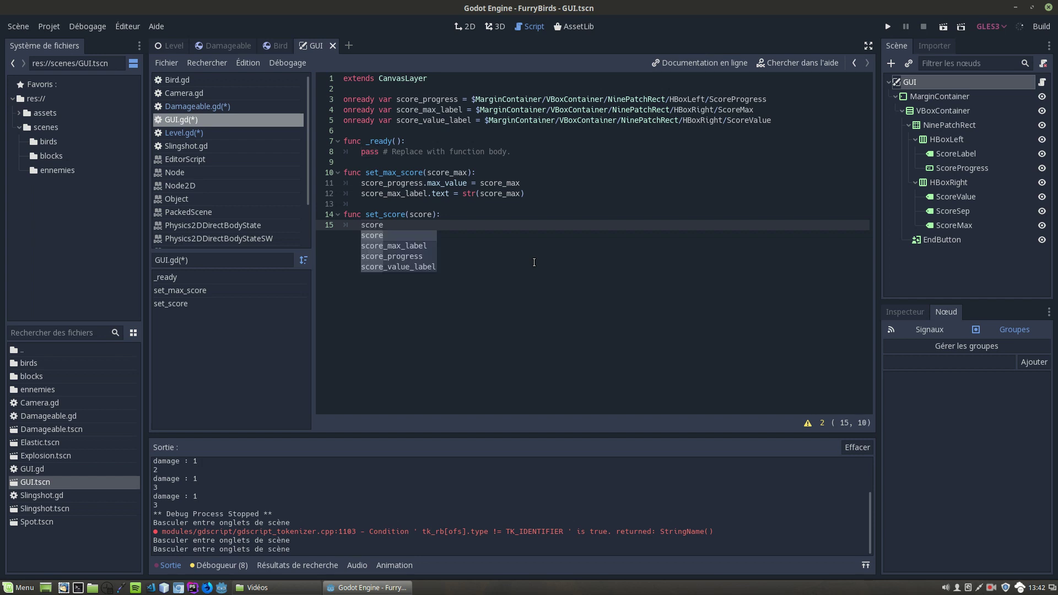
key("Down")
key("Down")
key("Return")
type(".v")
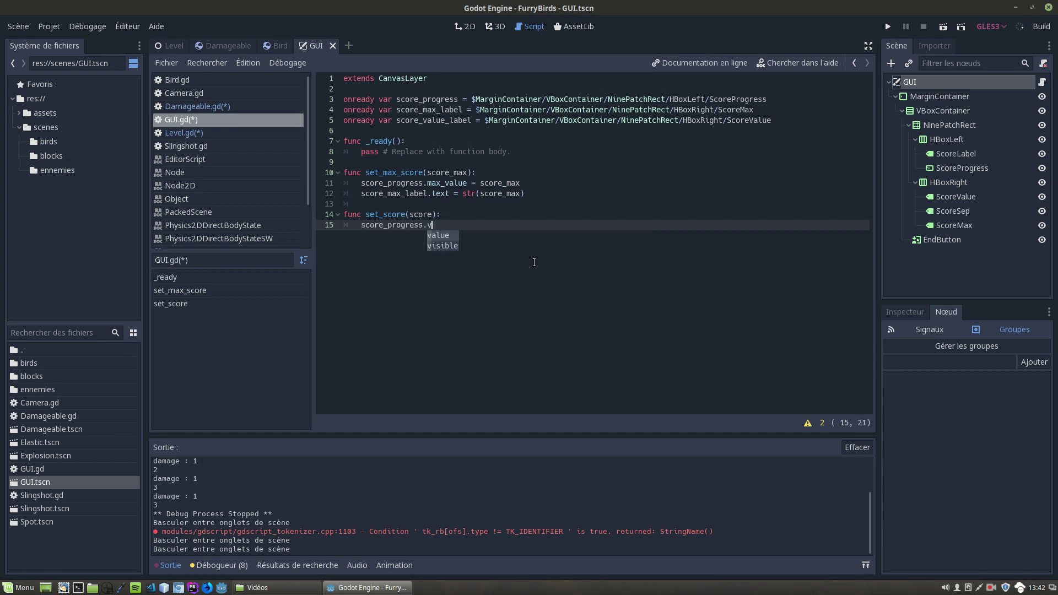
type("alue = s")
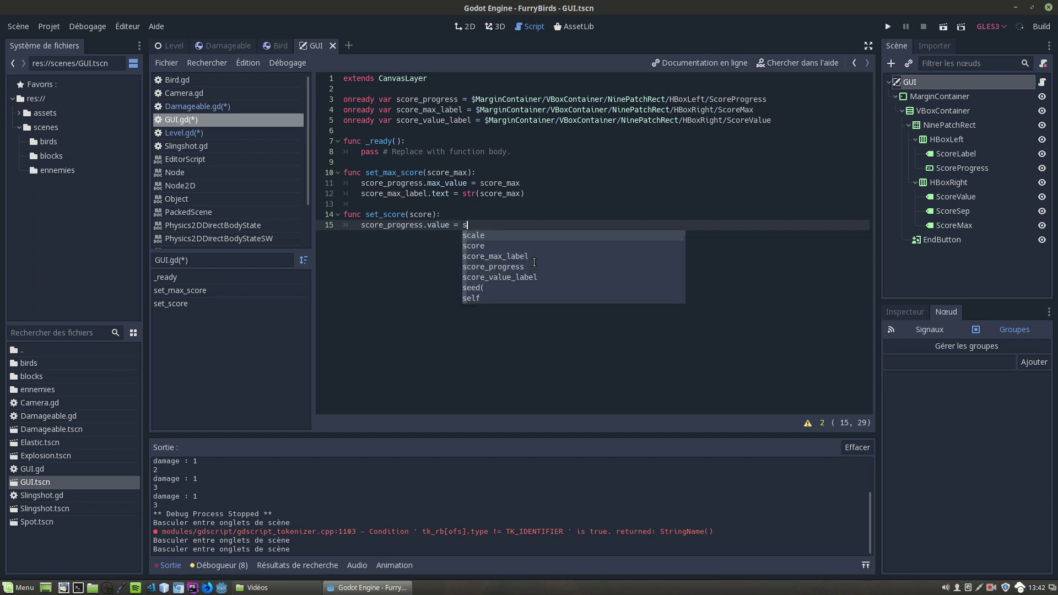
type("core")
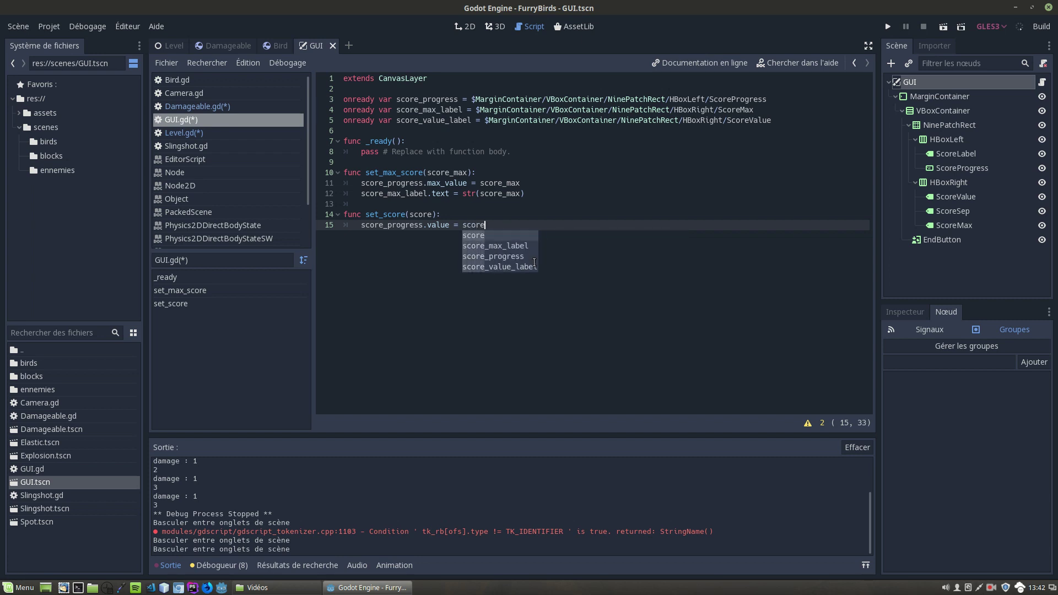
key("Escape")
Step: Add a second line score_value_label.text = str(score)
key("Return")
type("sc")
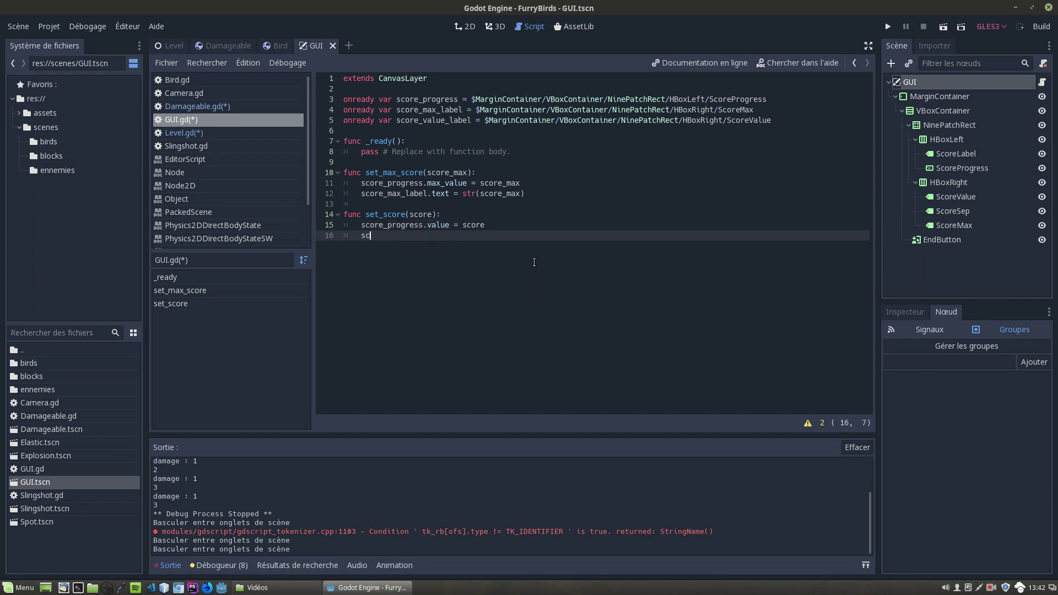
type("ore")
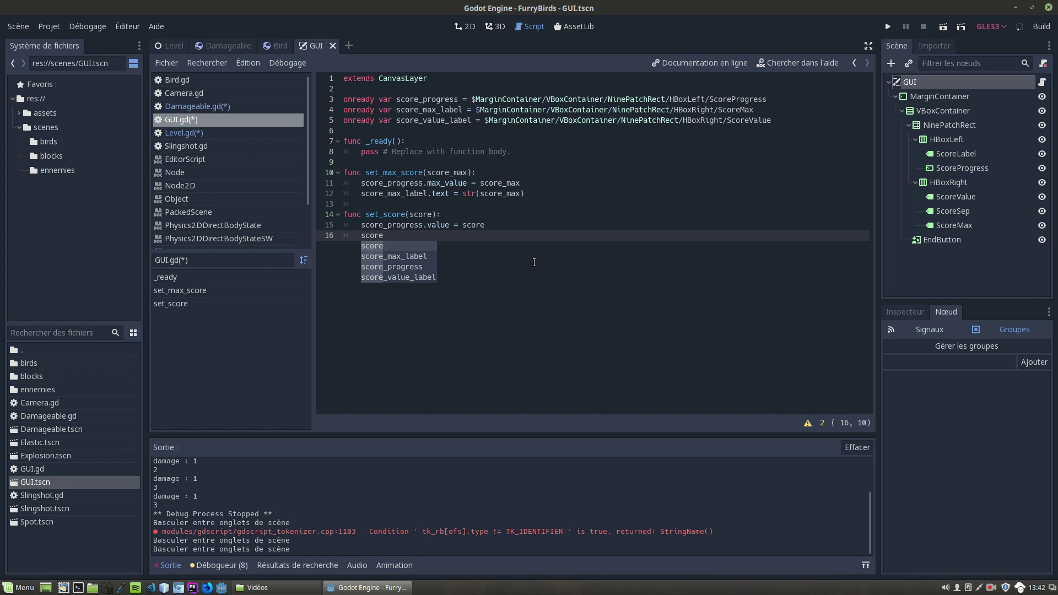
key("Down")
key("Down")
key("Down")
key("Return")
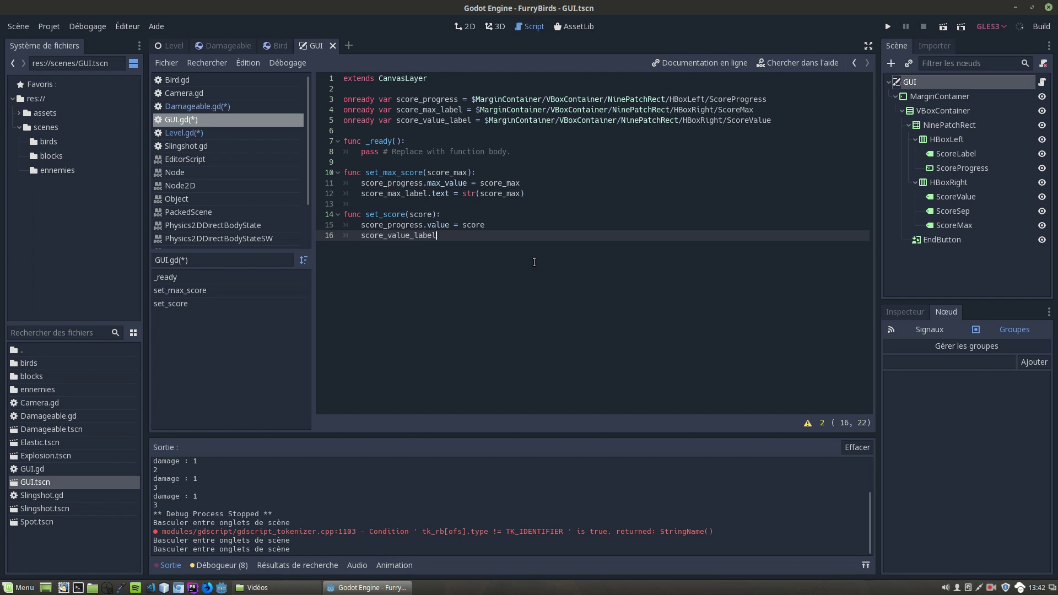
type(".text = s")
key("ctrl+space")
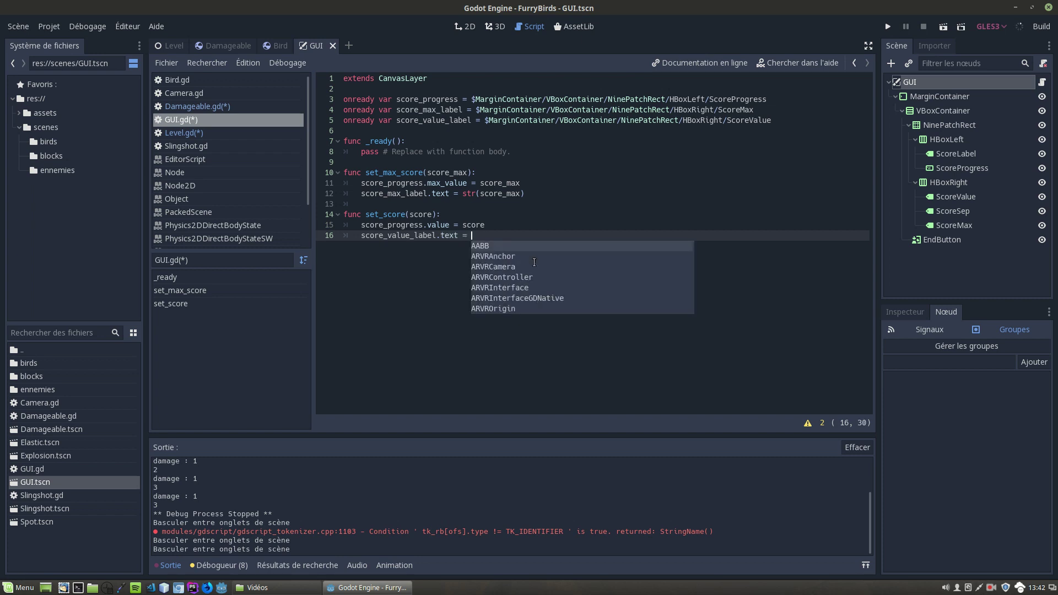
type("str(s")
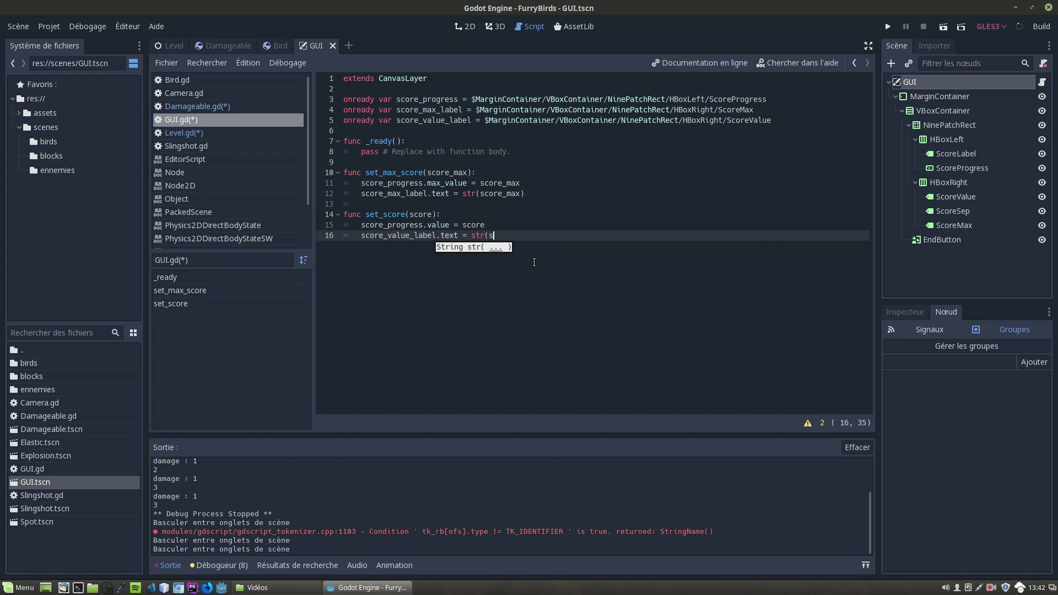
type("core)")
Step: Add $GUI.set_score(score) to on_Damageable_exploded in Level.gd
left_click(176, 50)
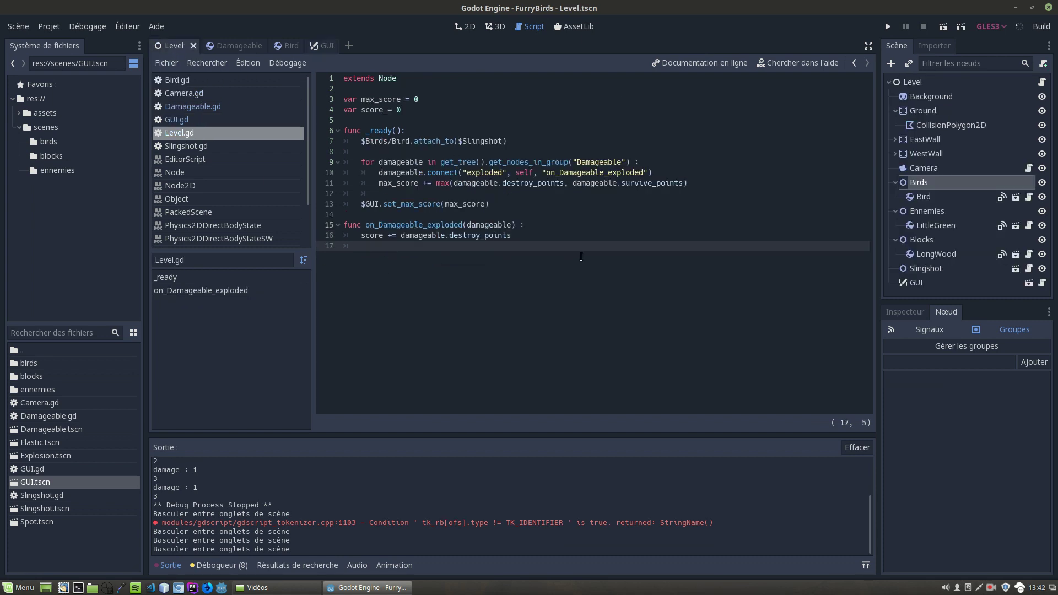
type("$GUI.")
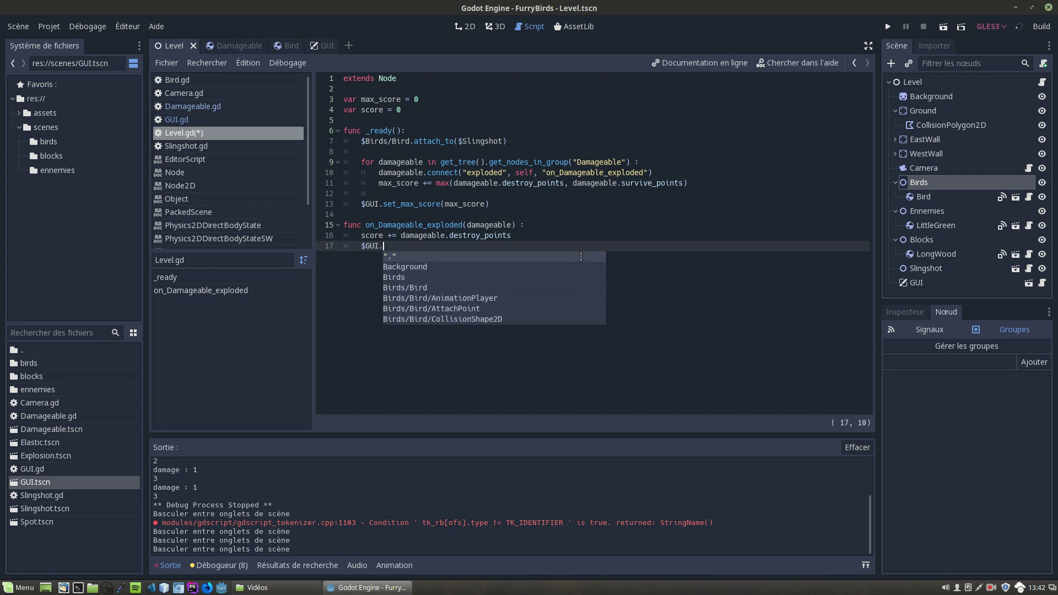
type("set")
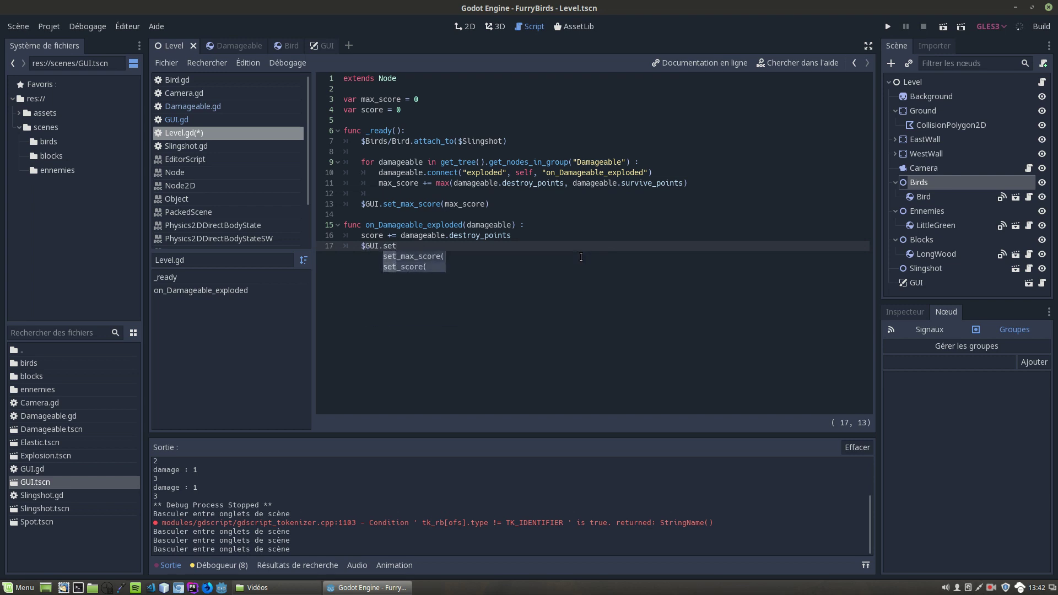
key("Down")
key("Return")
type("score(sco")
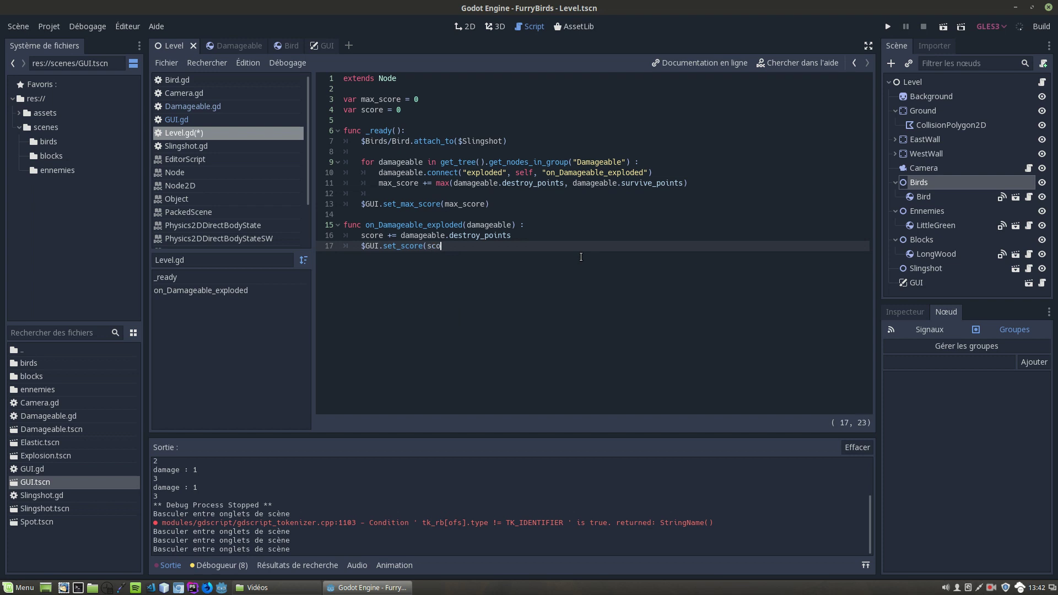
type("re)")
Step: Run FurryBirds, with its score bar at 0 / 3000, and launch the bird from the slingshot
left_click(423, 246)
left_click(884, 27)
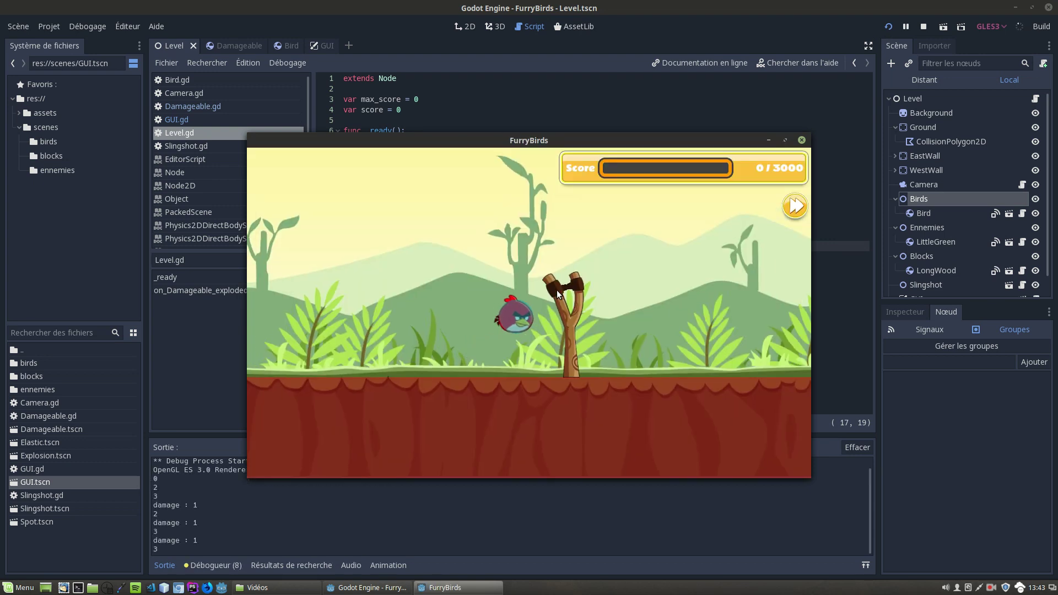
left_click_drag(428, 379, 312, 389)
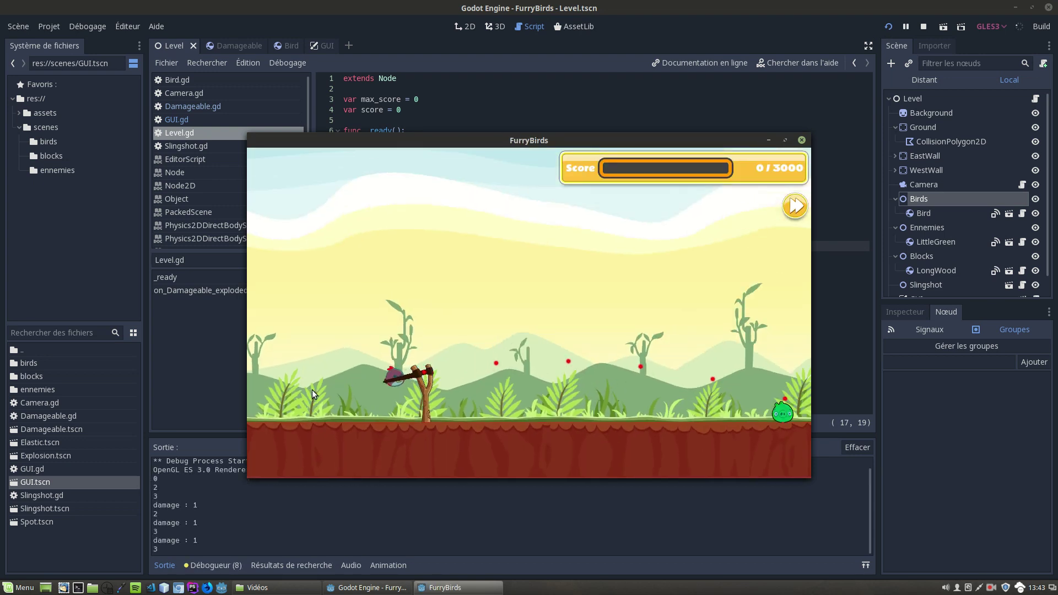
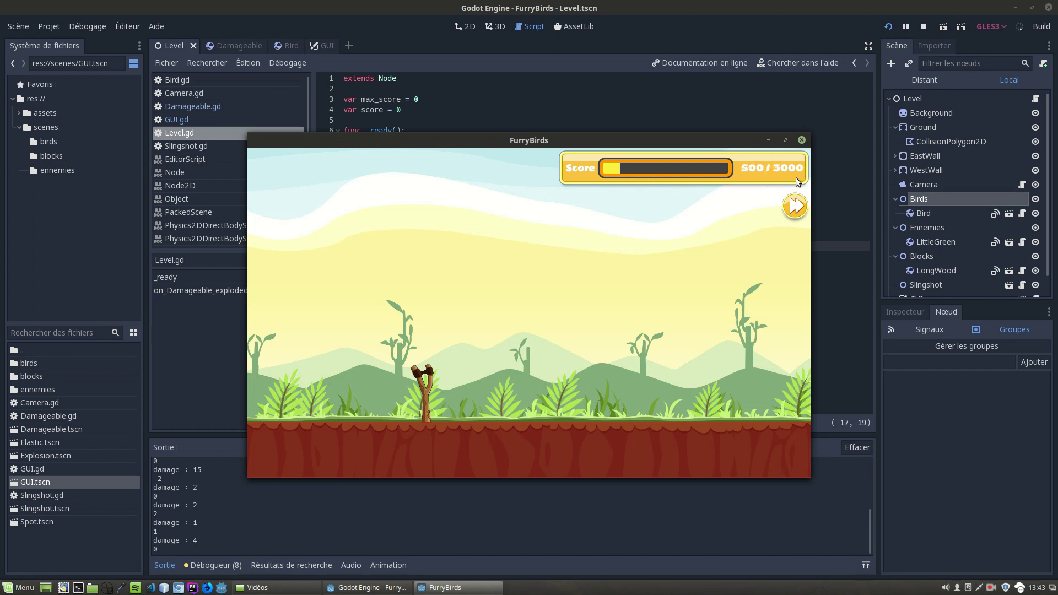
Step: Stop the game and widen the GUI's MarginContainer score panel toward the left
left_click(801, 140)
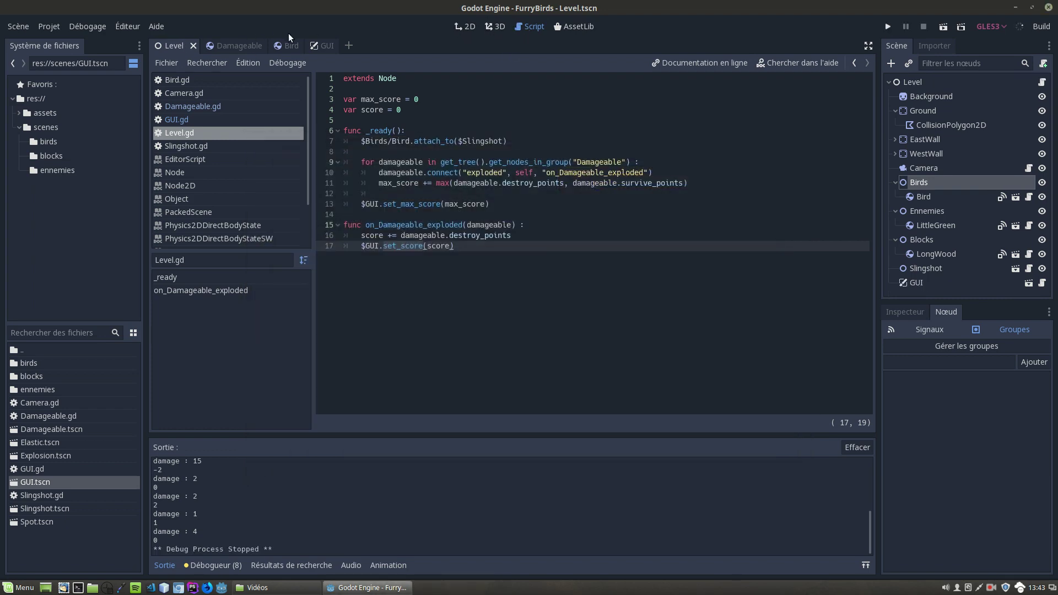
left_click(315, 45)
left_click(461, 26)
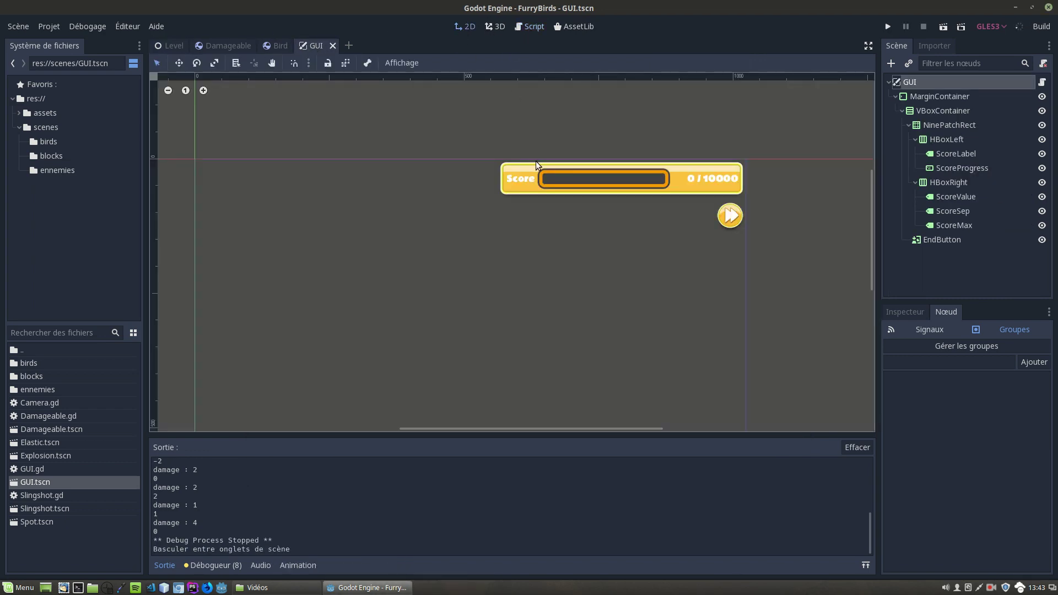
left_click(931, 96)
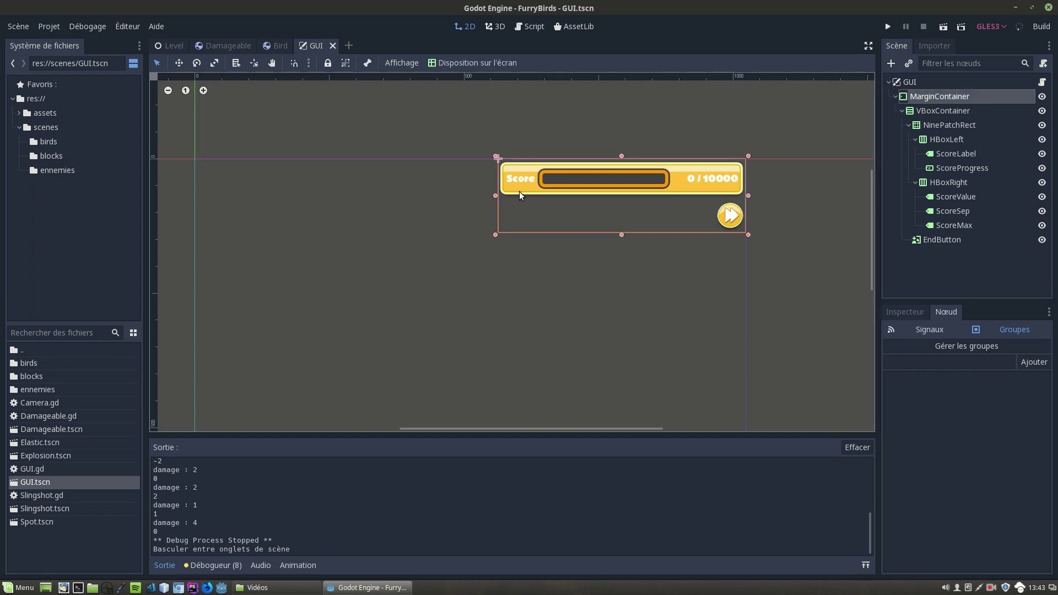
left_click_drag(495, 196, 452, 196)
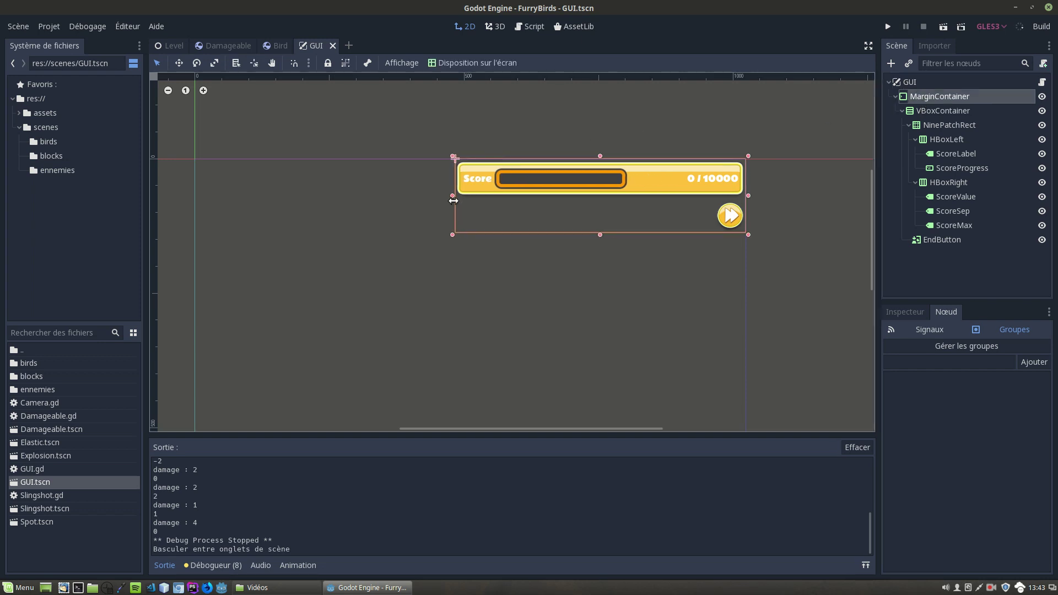
Step: Compare the resized score panel between the Level and GUI scenes
left_click(176, 46)
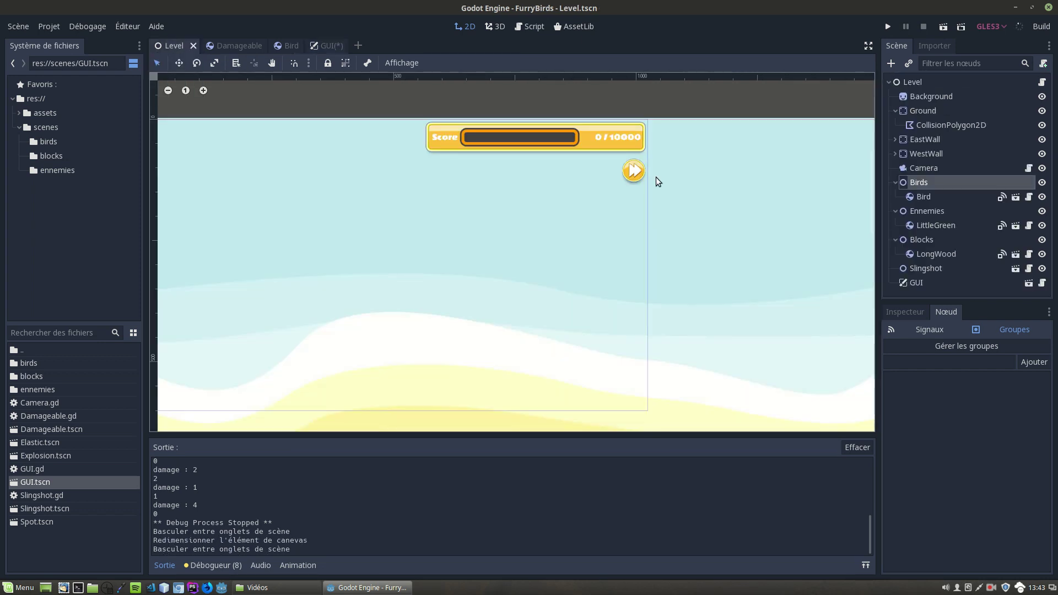
left_click(326, 47)
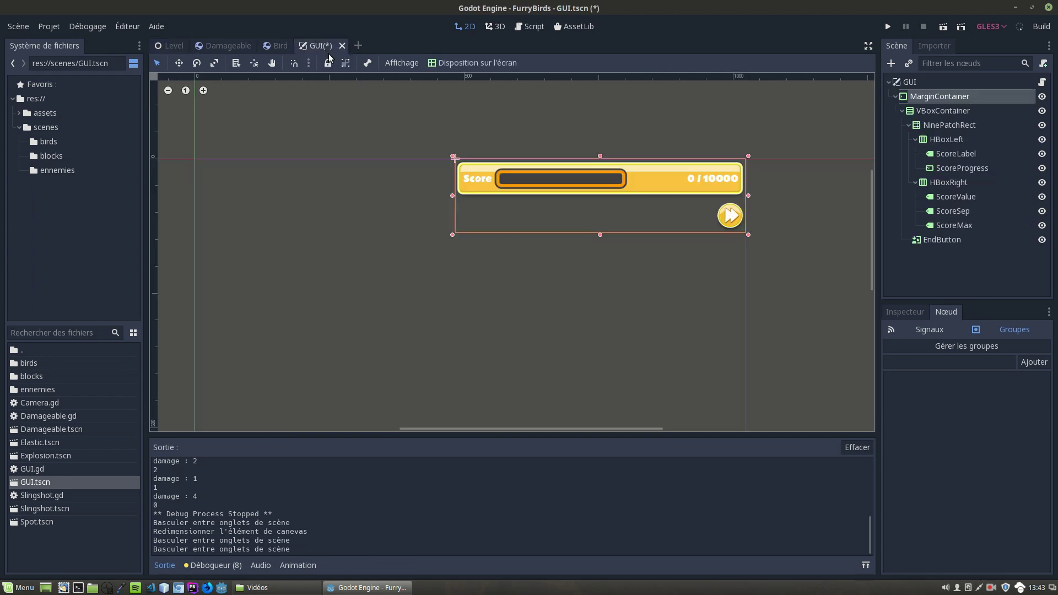
left_click(174, 46)
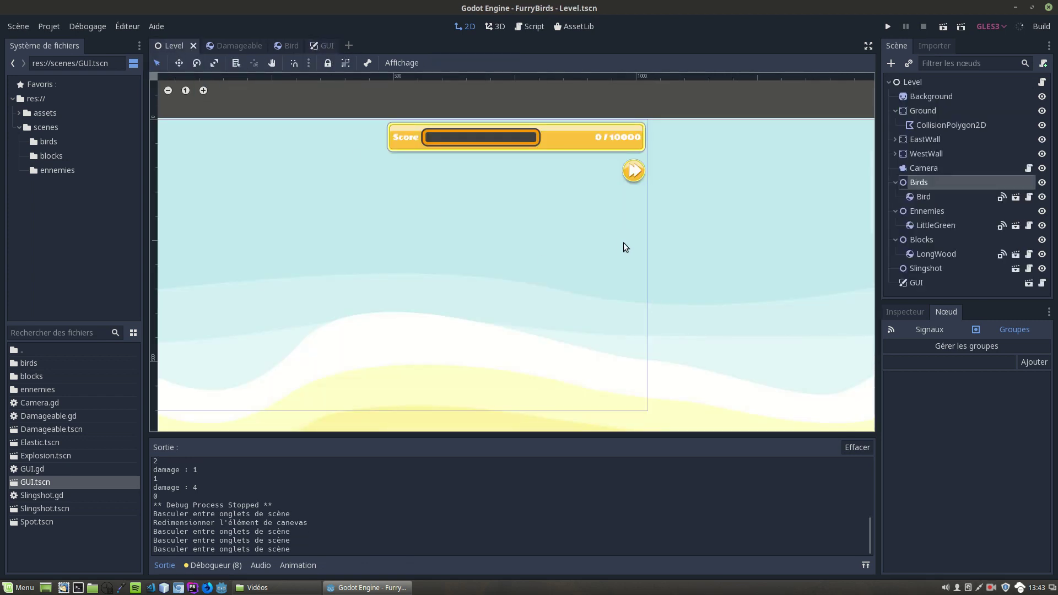
scroll(339, 271, "down", 1)
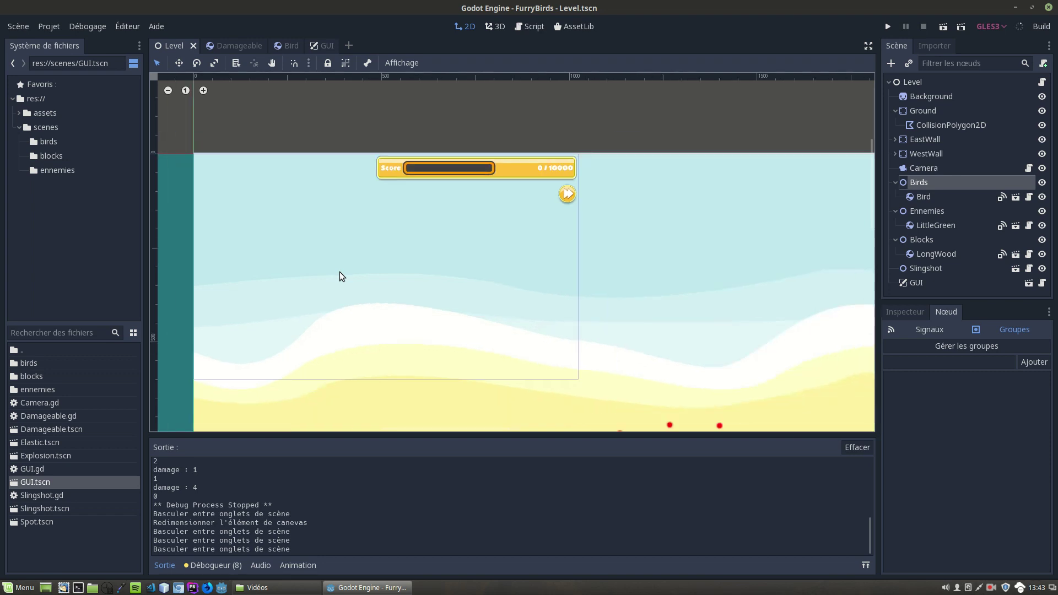
left_click(316, 45)
Step: Open GUI.gd, collapse MarginContainer and select the GUI root node
left_click(1042, 82)
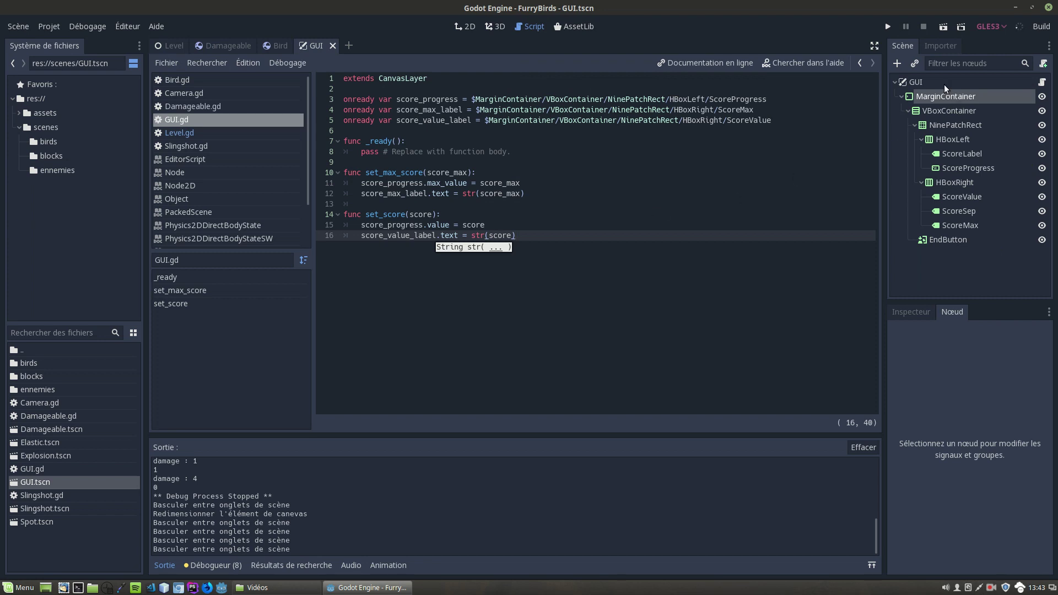
left_click(901, 96)
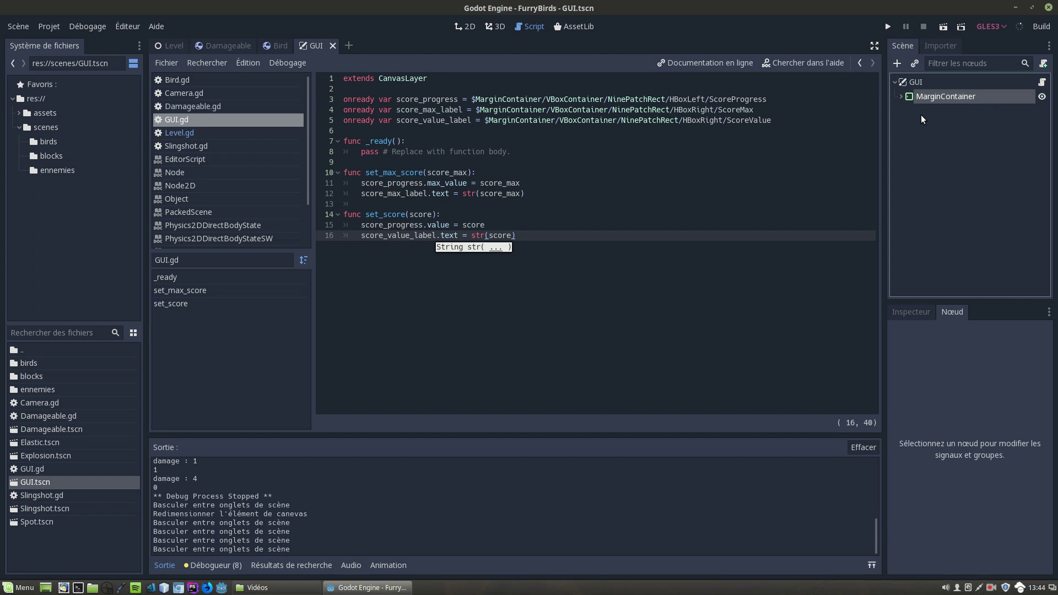
left_click(905, 80)
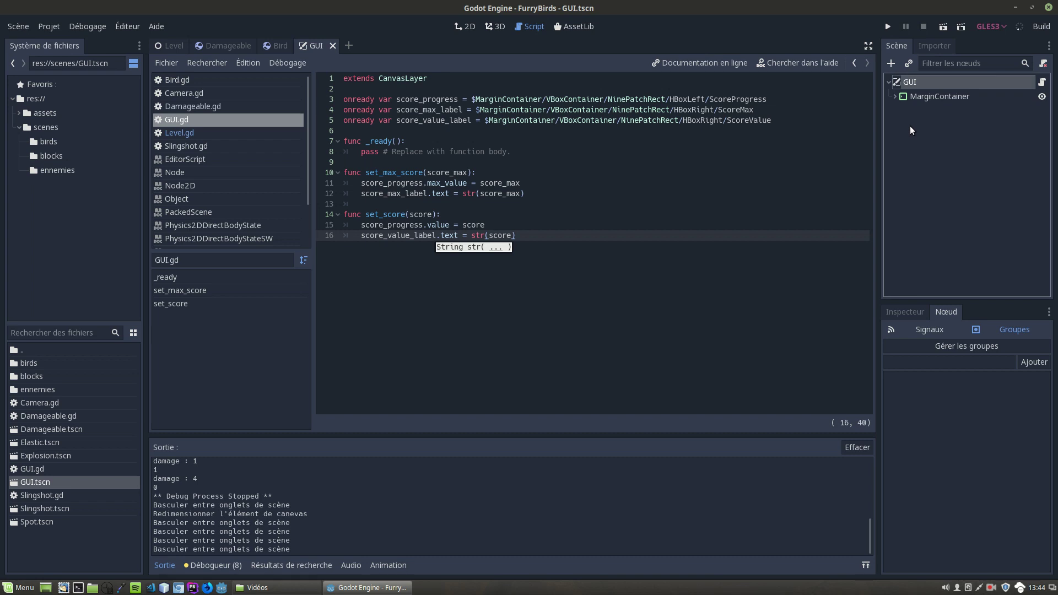
Step: Add a Tween child node under GUI and rename it TweenScore
left_click(890, 64)
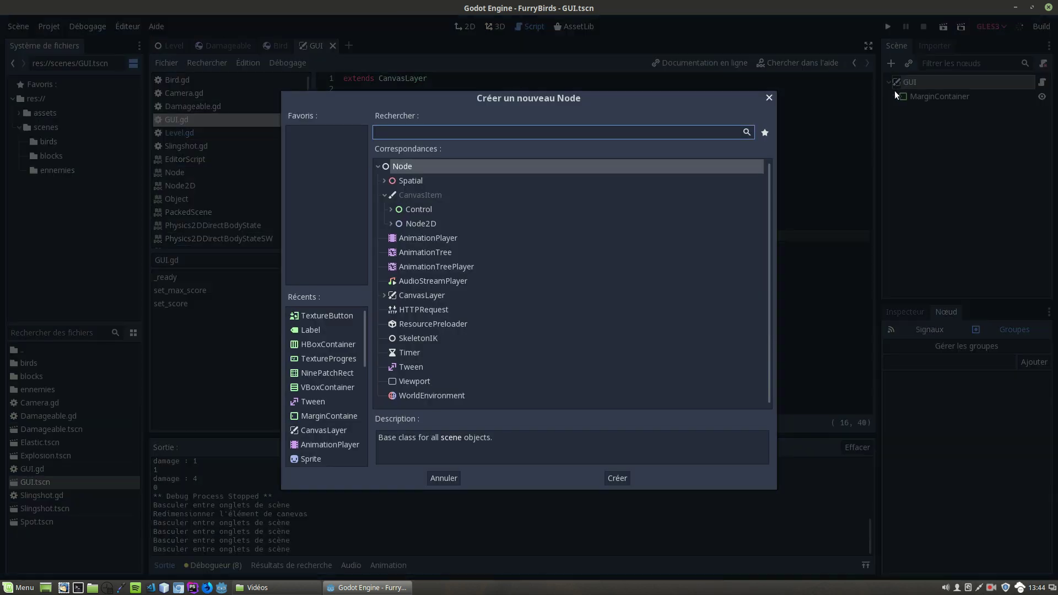
type("Twee")
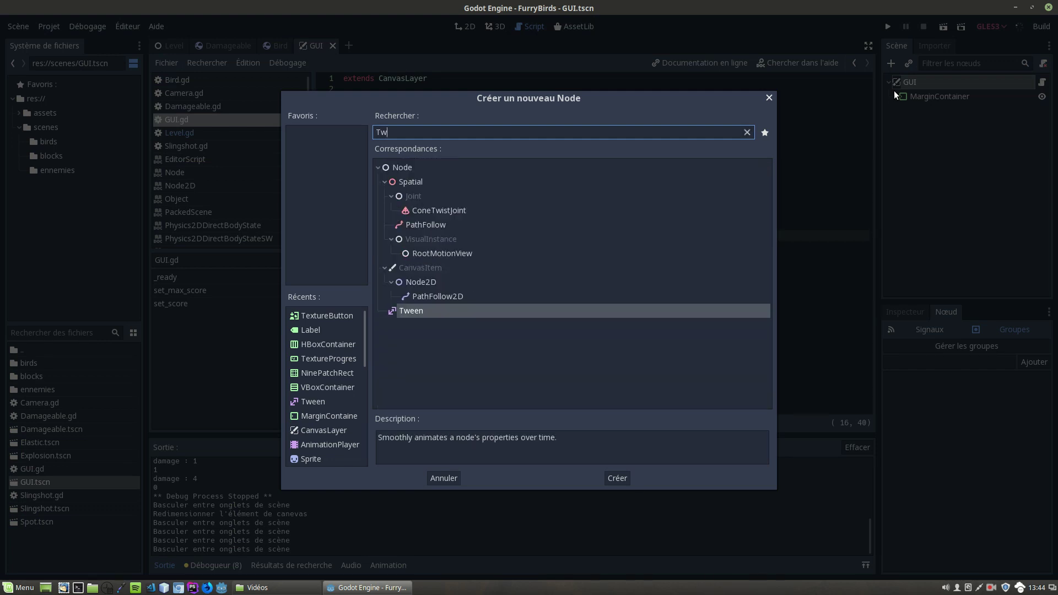
key("Return")
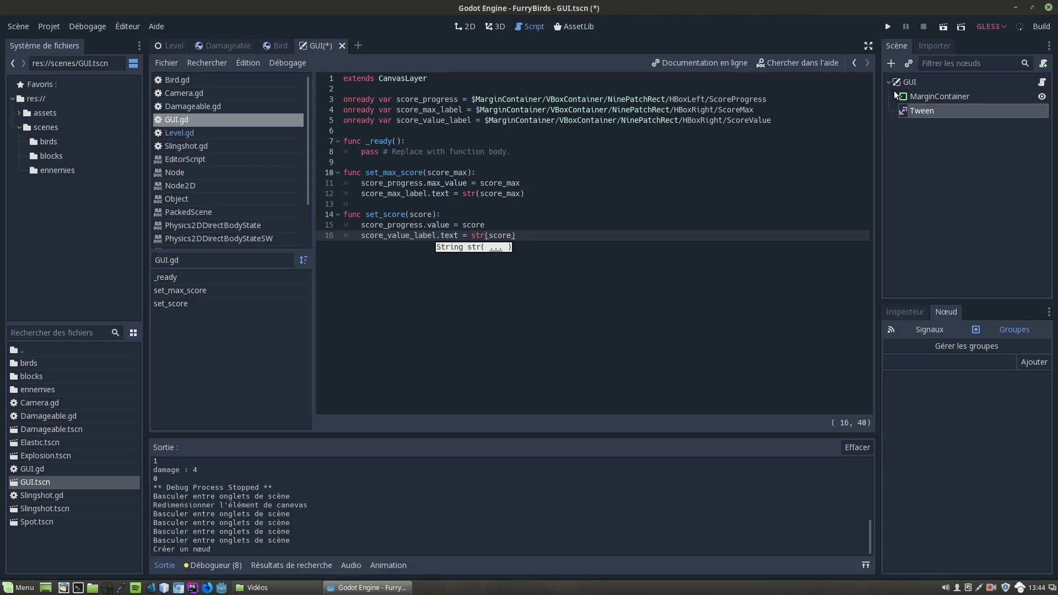
double_click(940, 112)
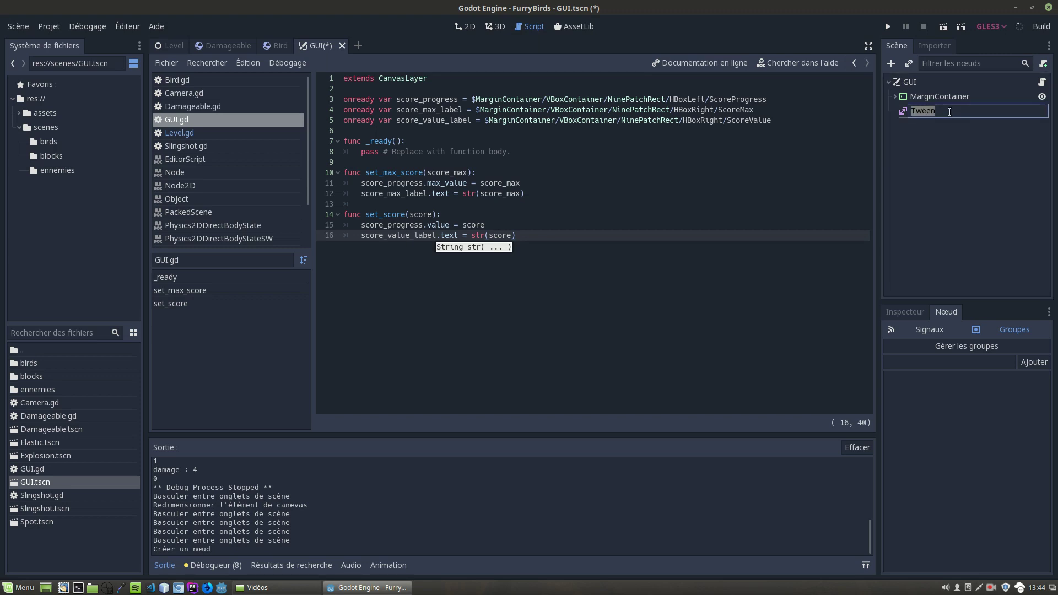
type("Score")
key("Return")
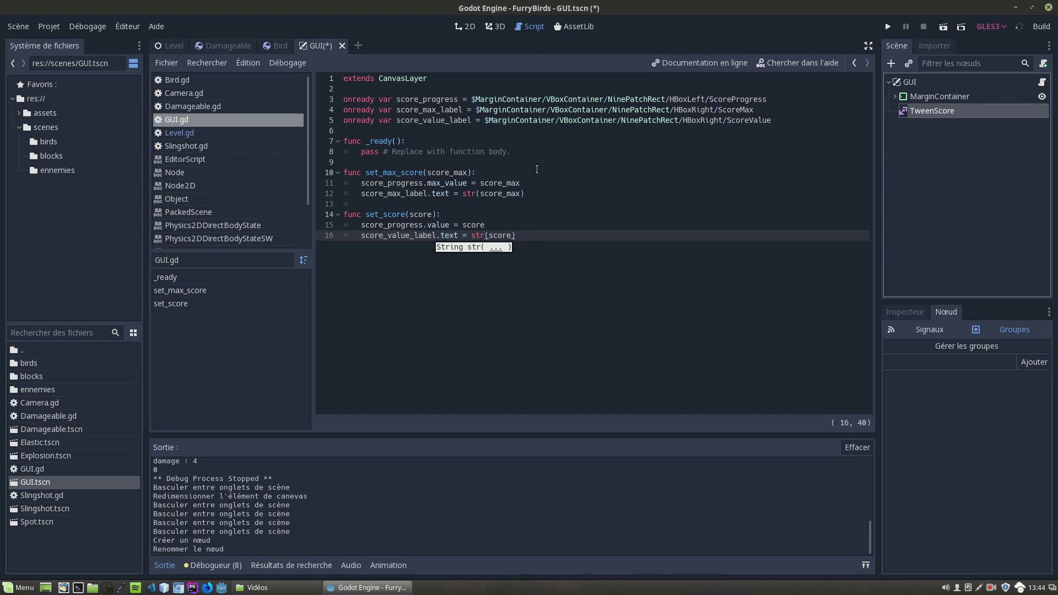
Step: Add 'onready var tween_score = $TweenScore' as line 6 of GUI.gd
left_click(787, 120)
key("Return")
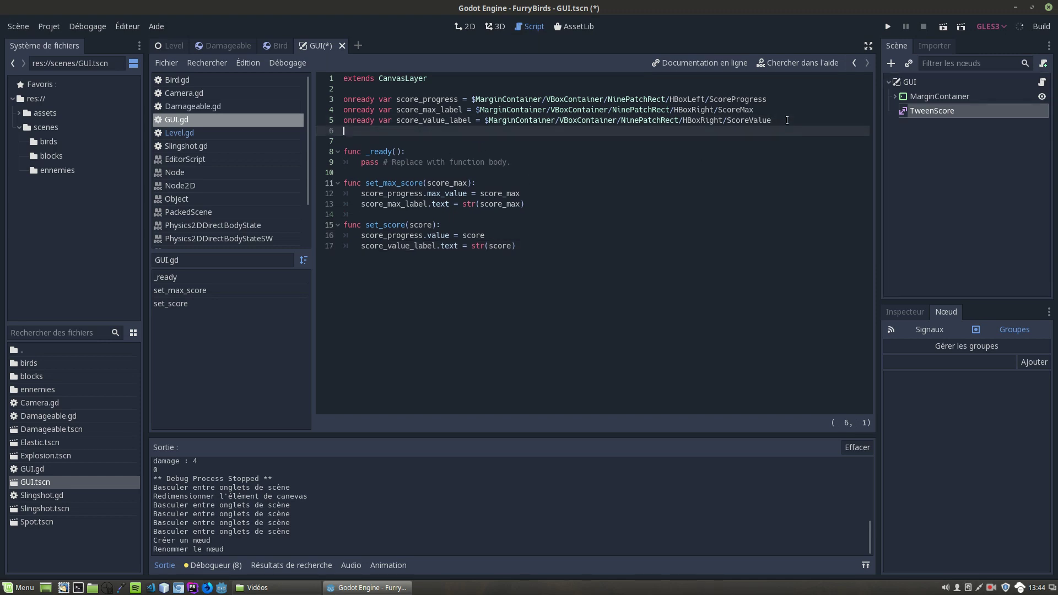
type("onready ")
type("tween_s")
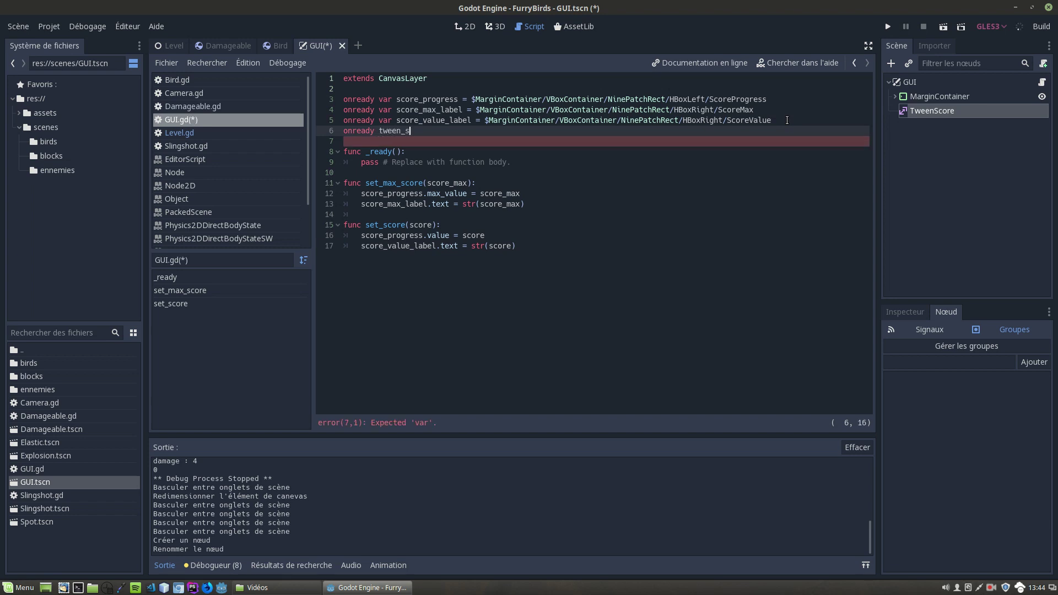
type("core = ")
type("$Twe")
type("enScore")
key("ctrl+Left")
key("ctrl+Left")
key("ctrl+Left")
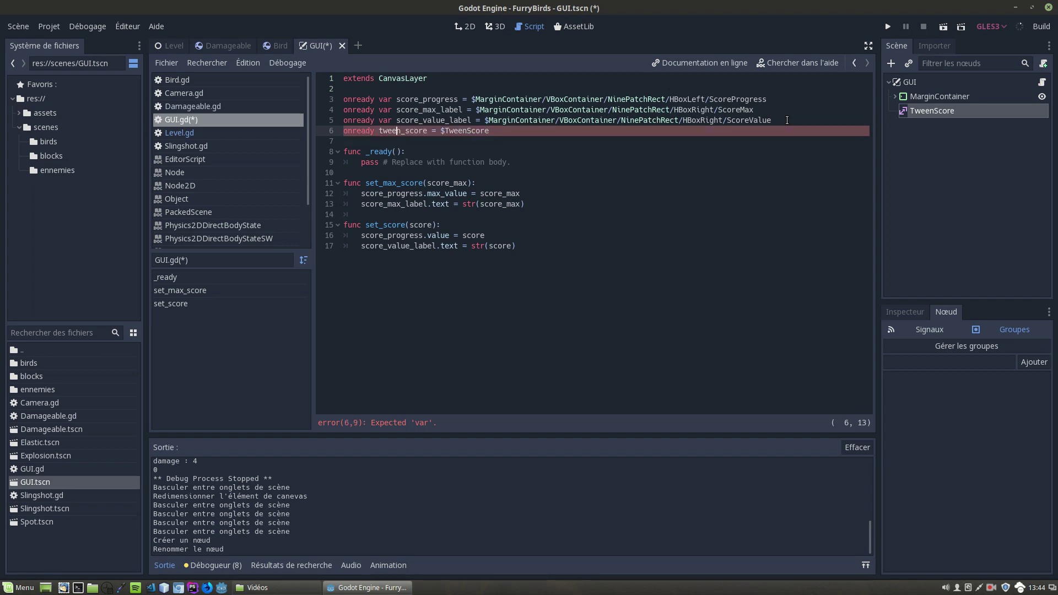
type("var")
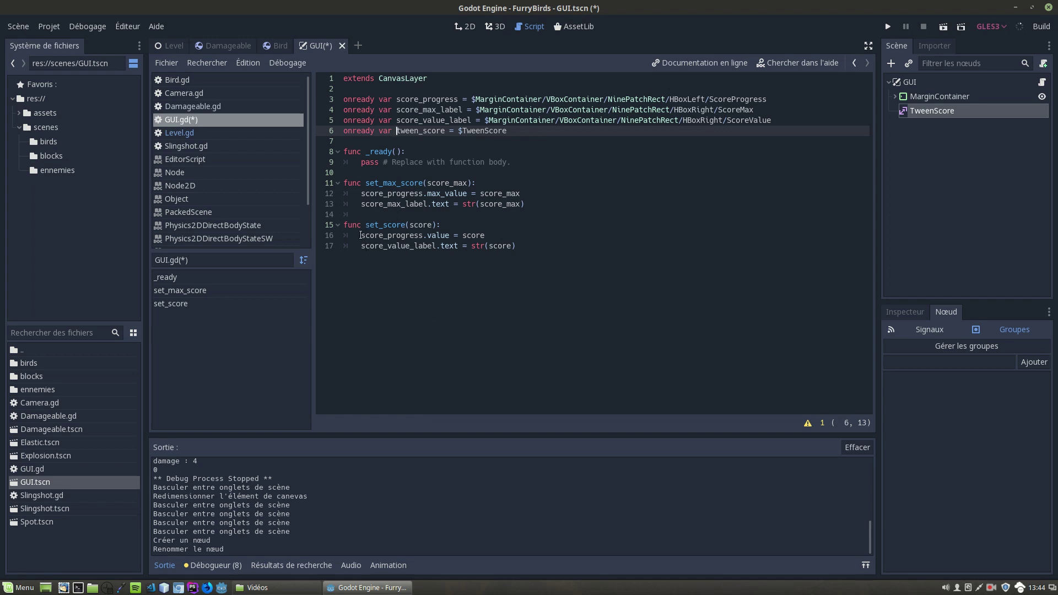
Step: Declare 'var animated_score' below the tween_score declaration
left_click_drag(361, 235, 573, 249)
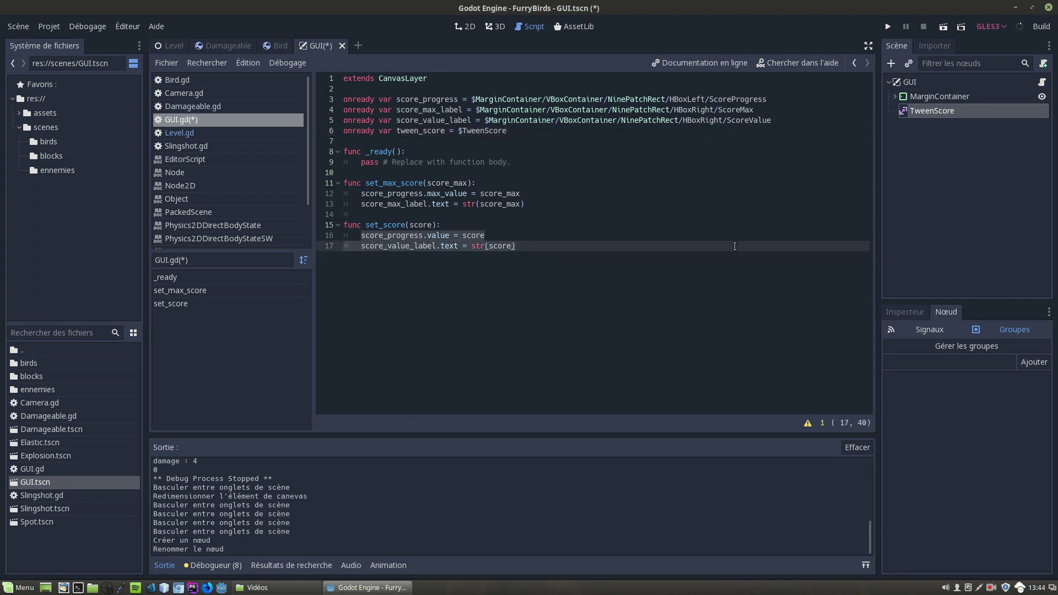
left_click(572, 131)
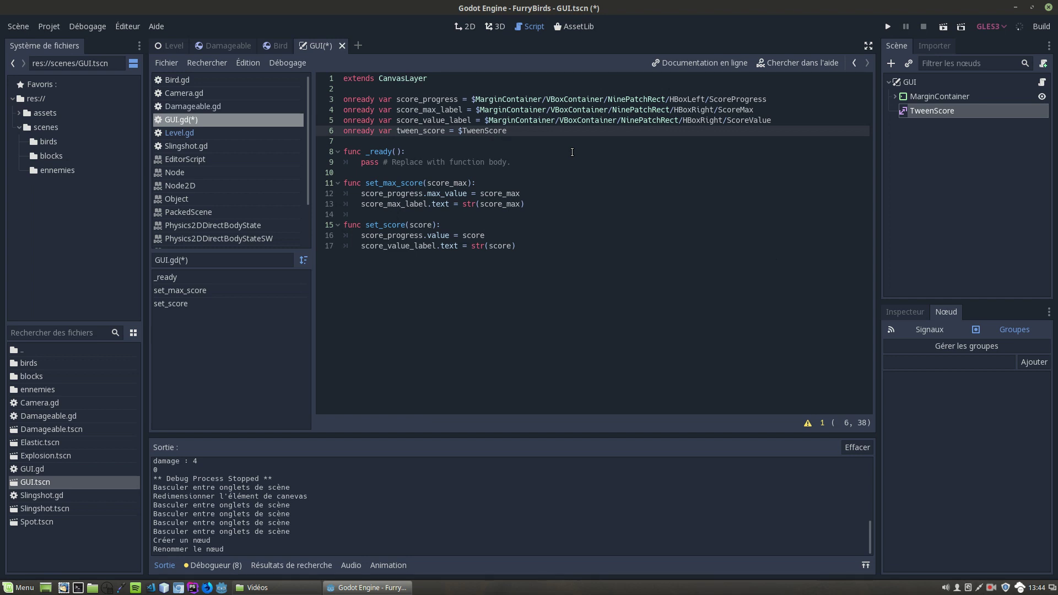
key("Return")
key("Return")
type("var anim")
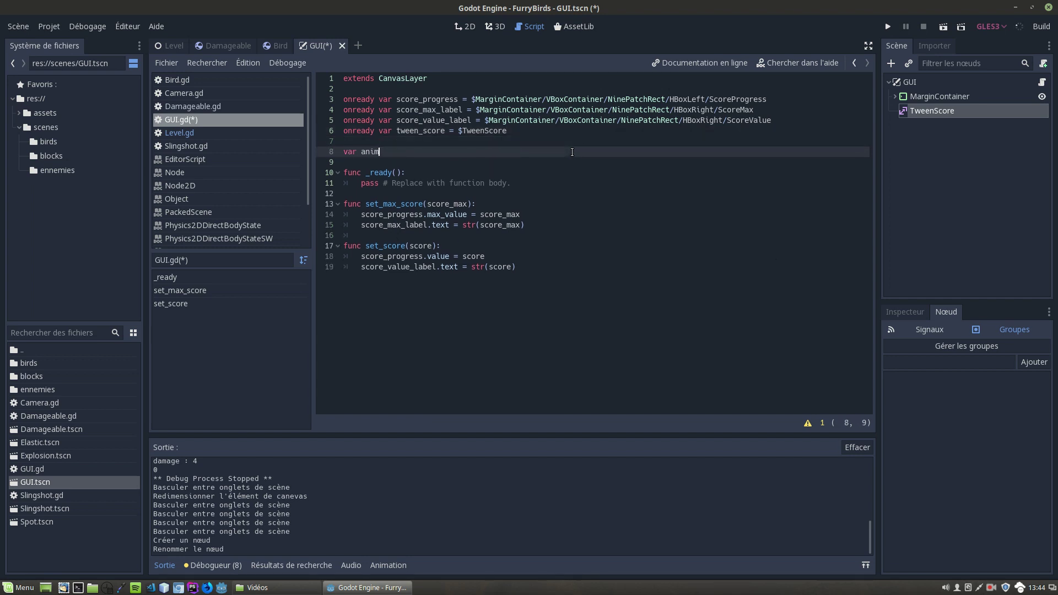
type("at")
type("ed_scorte")
key("BackSpace")
key("BackSpace")
type("e")
Step: Start a new set_score line calling tween_score.interpolate_property
left_click(447, 245)
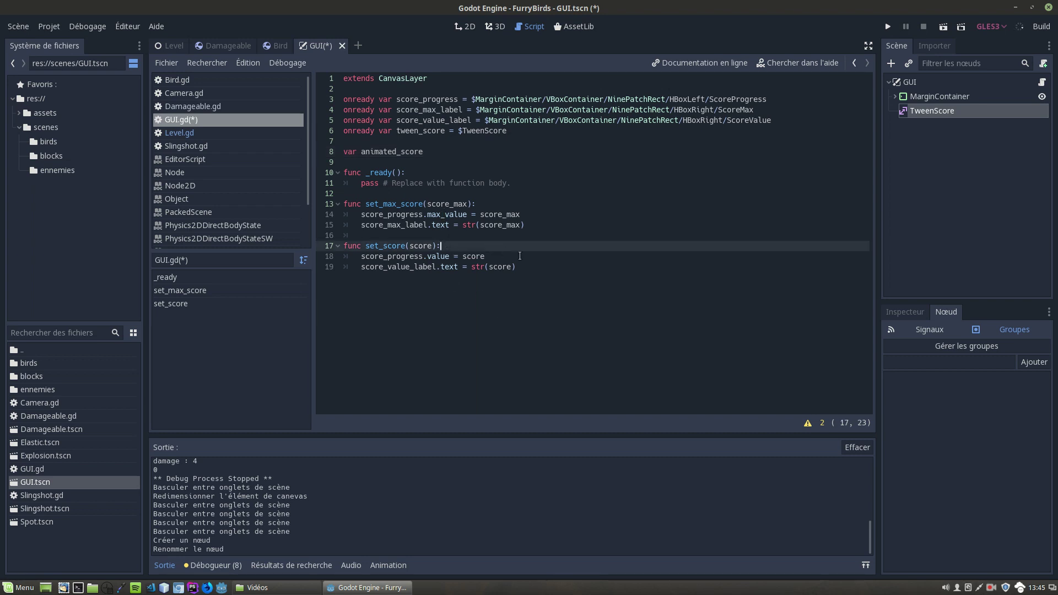
key("Return")
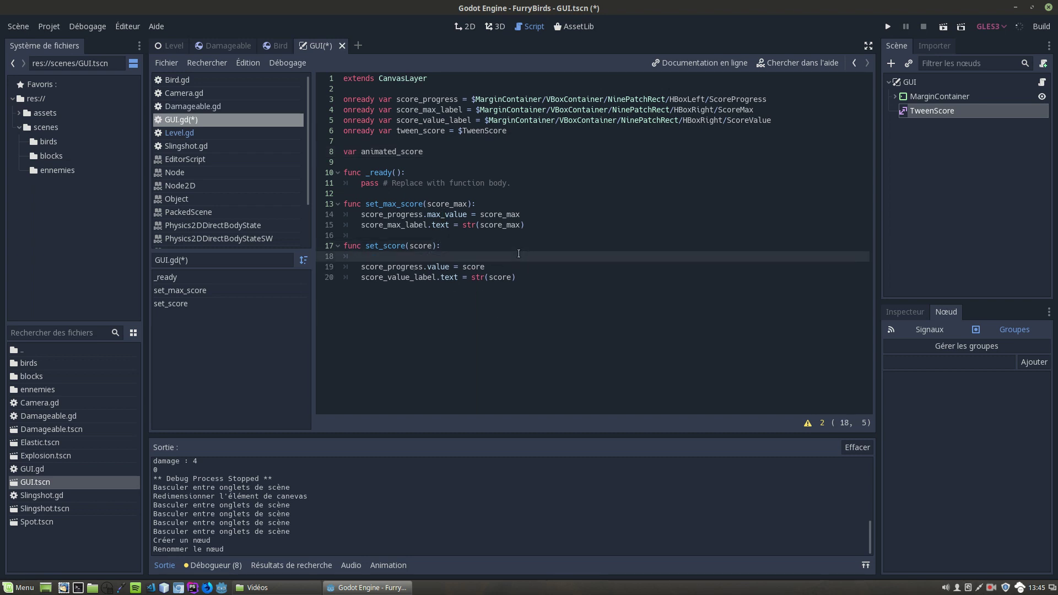
type("$tw")
key("Return")
key("BackSpace")
key("BackSpace")
key("BackSpace")
key("BackSpace")
key("BackSpace")
key("BackSpace")
type("tw")
key("Return")
type("inter")
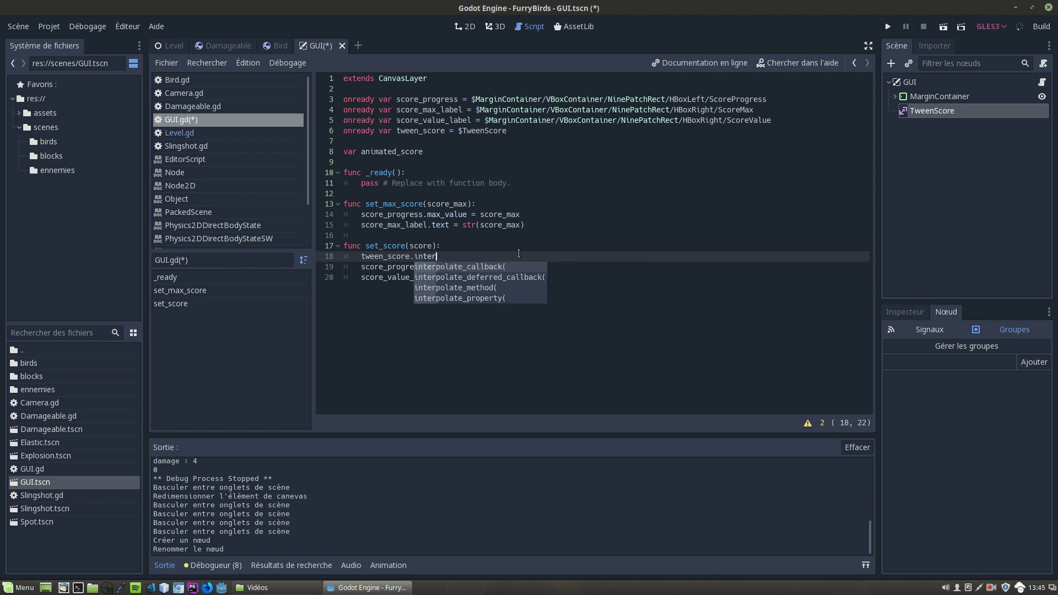
key("Down")
key("Down")
key("Down")
key("Return")
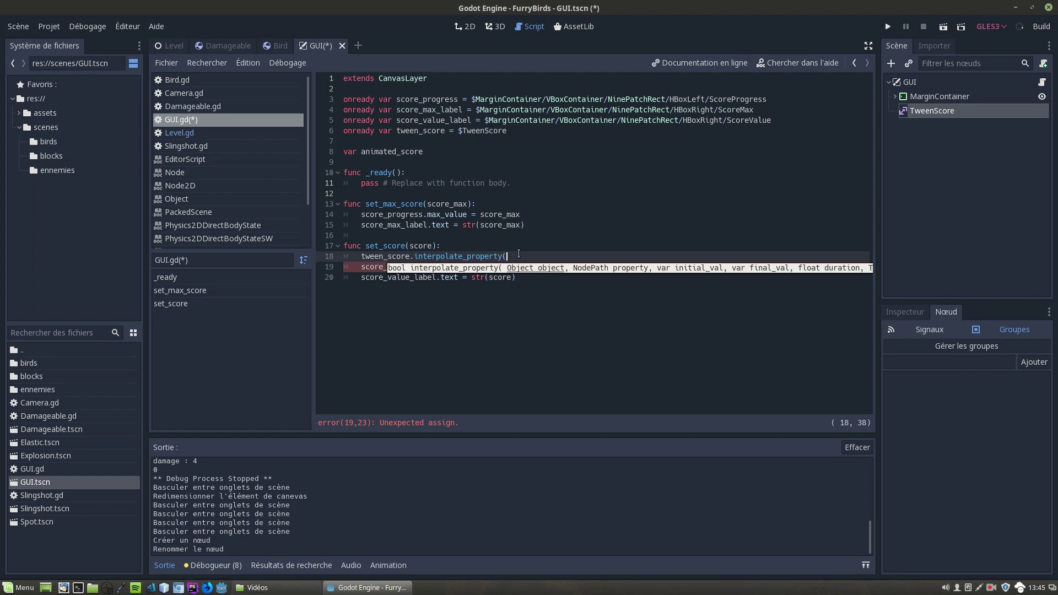
Step: Pass self, "animated_score", animated_score, score and 0.5 as the call's arguments
type("self,")
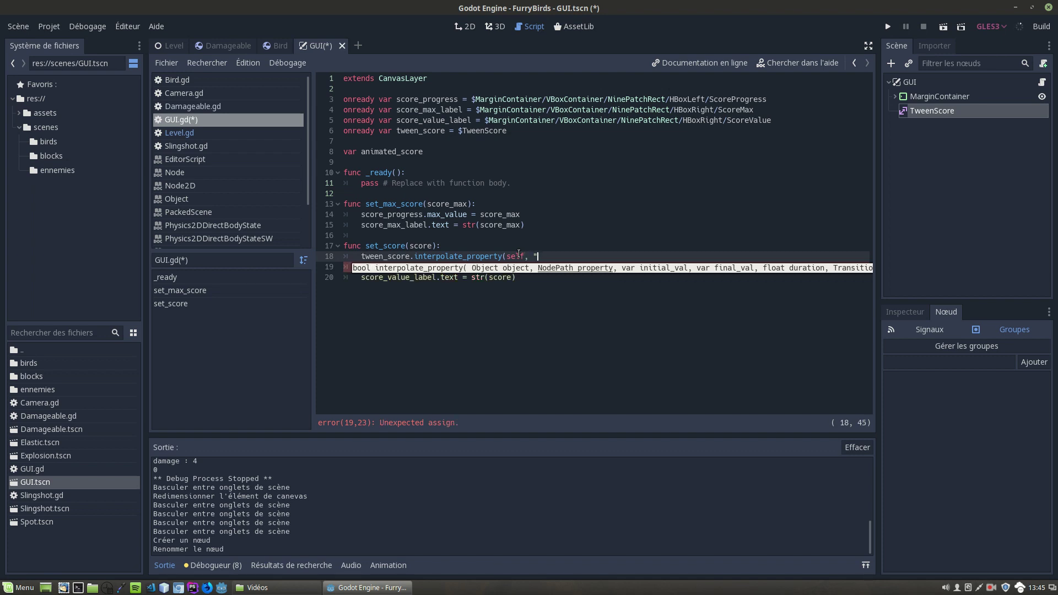
type("\"animat")
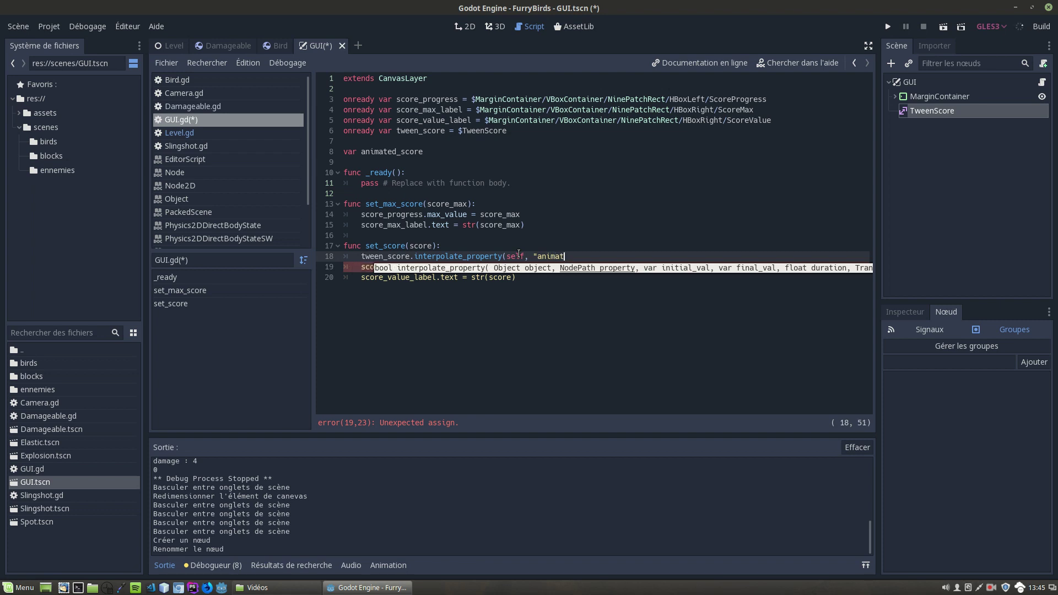
type("ed_score\"")
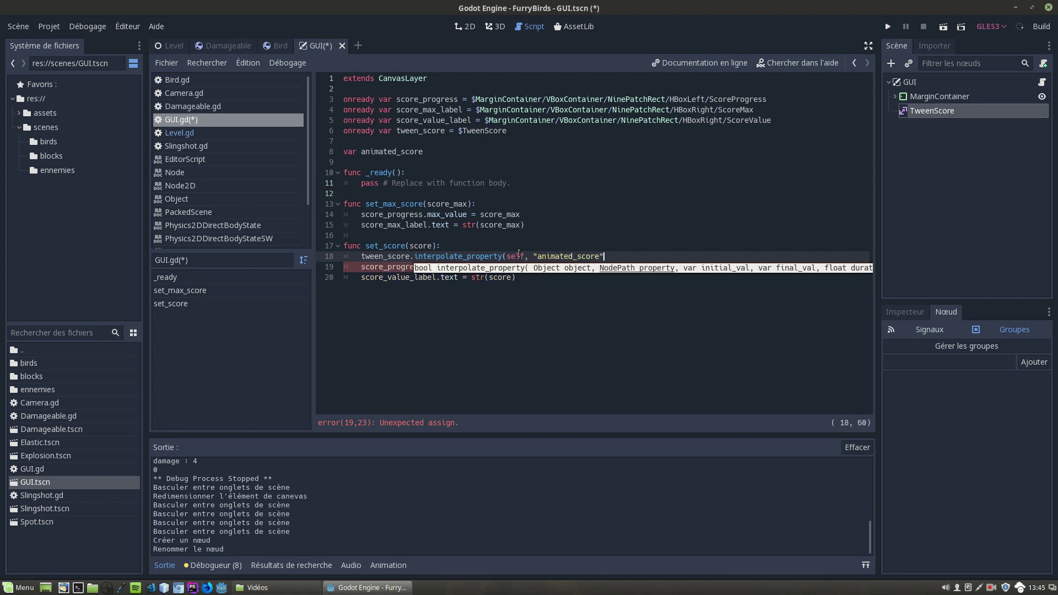
type(",")
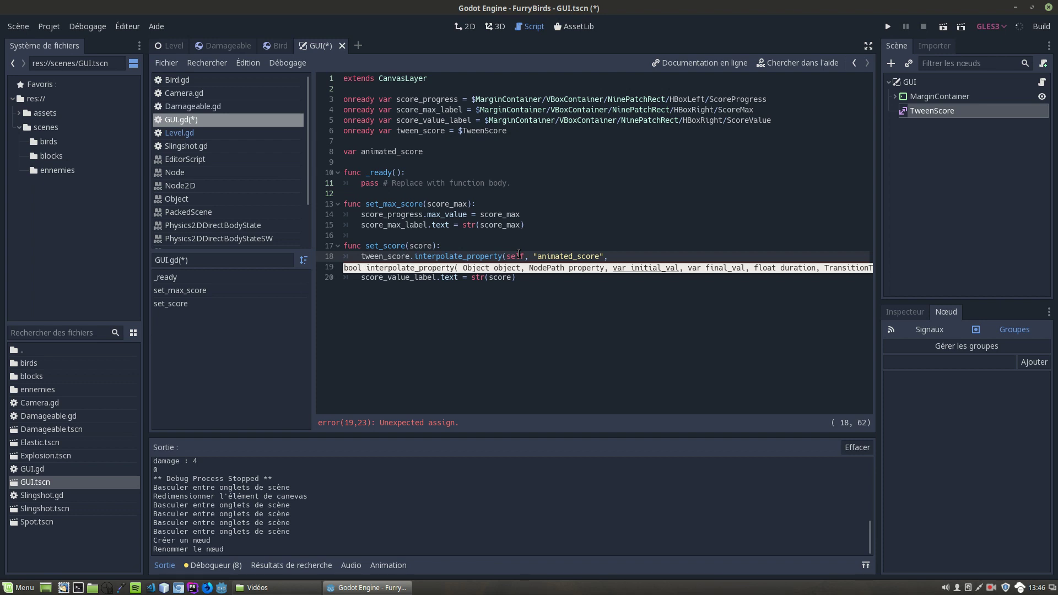
type("ani")
key("Return")
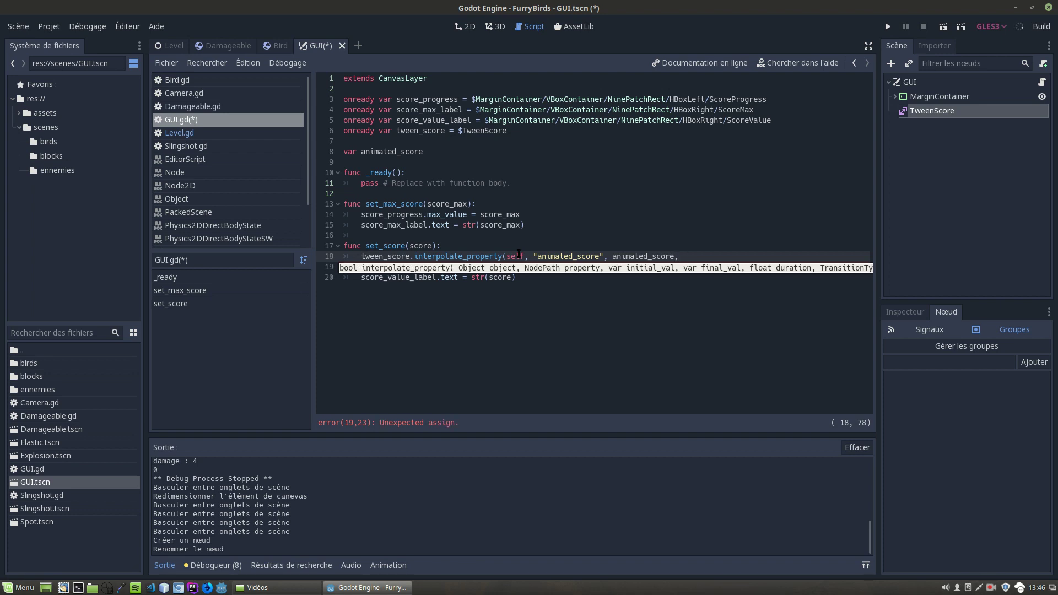
type("score")
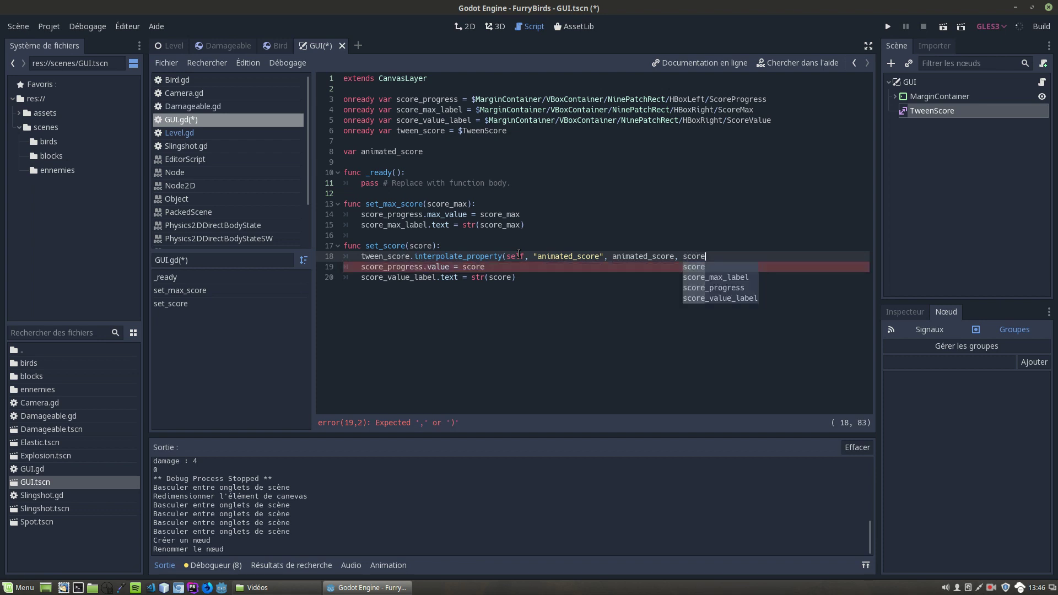
type(",")
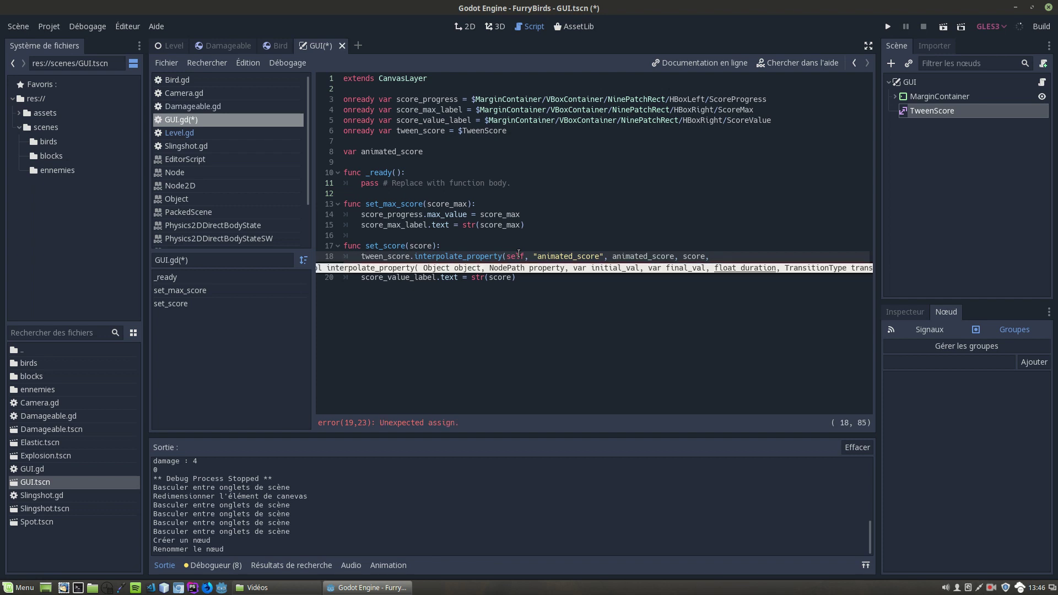
type(" 0.")
type("5,")
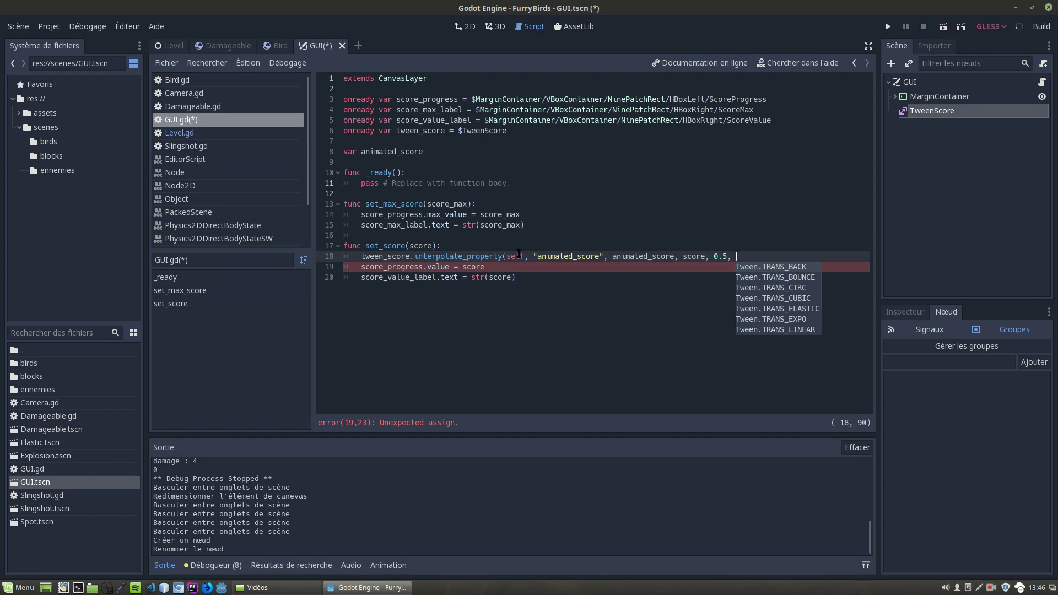
Step: Choose Tween.TRANS_CUBIC as the tween's transition type
key("Down")
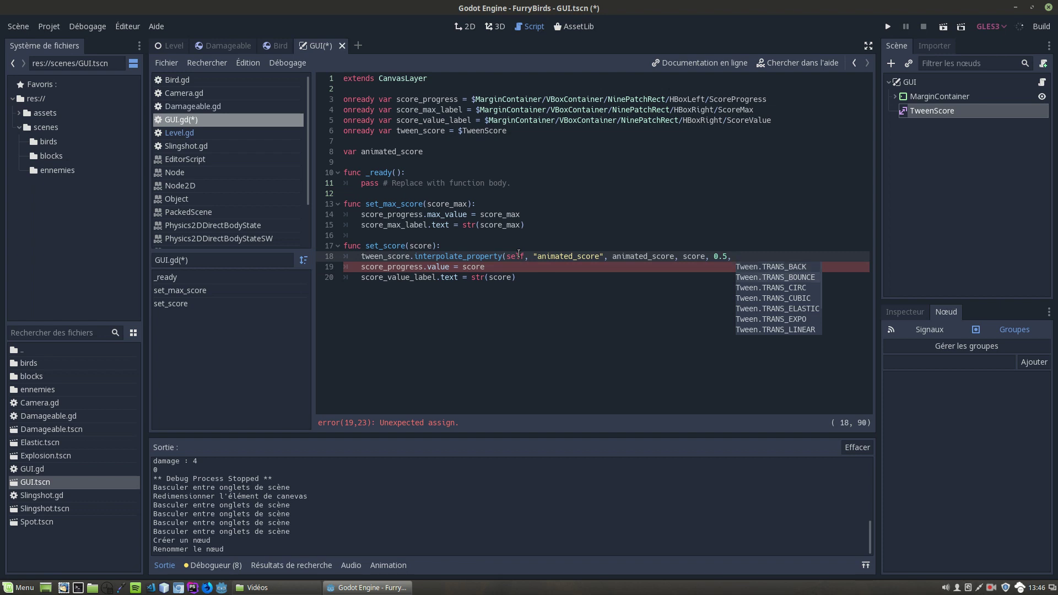
key("Down")
key("Down")
key("Down")
key("Down")
key("Down")
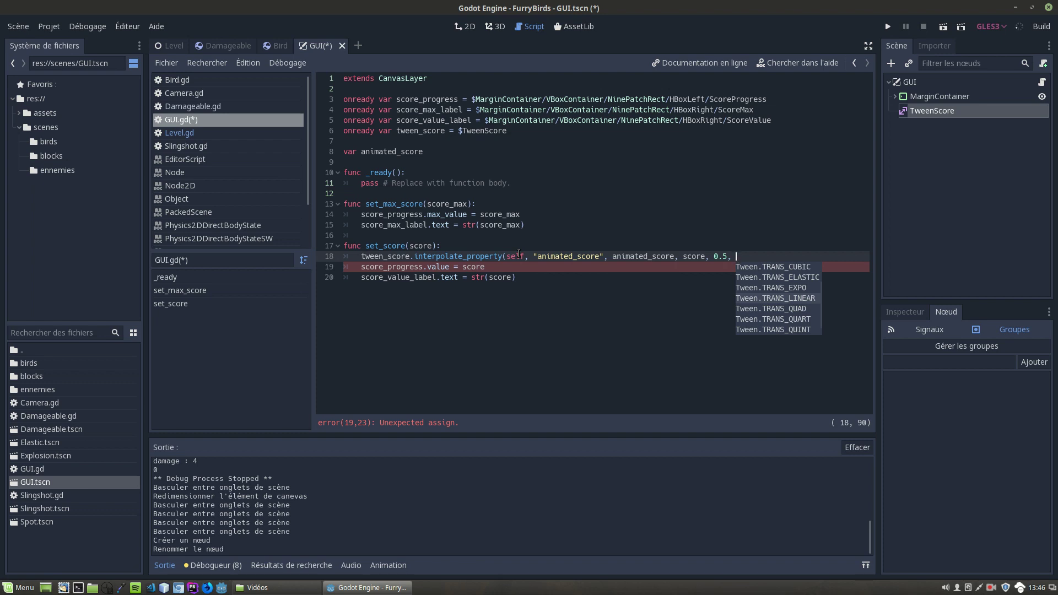
key("Up")
key("Up")
key("Up")
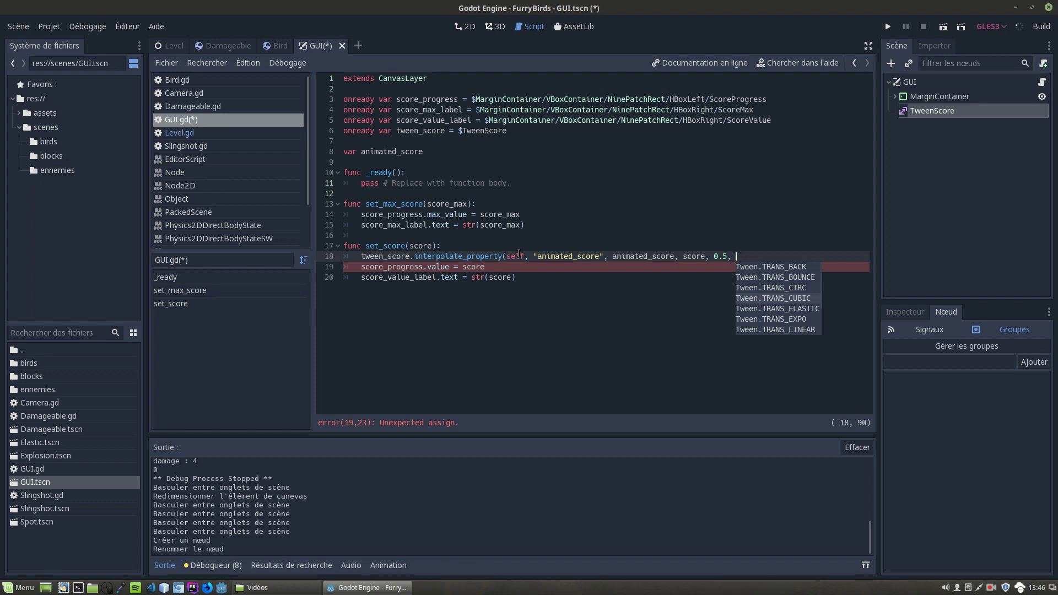
key("Return")
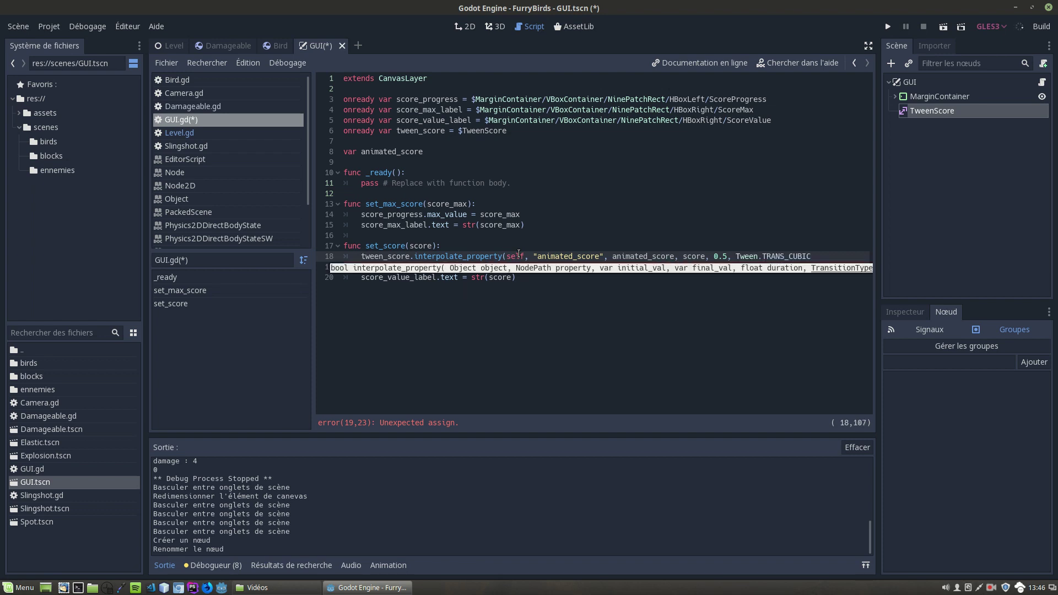
Step: Add Tween.EASE_IN as the easing type and close the interpolate_property call
type(", Tra")
type("ns")
key("BackSpace")
key("BackSpace")
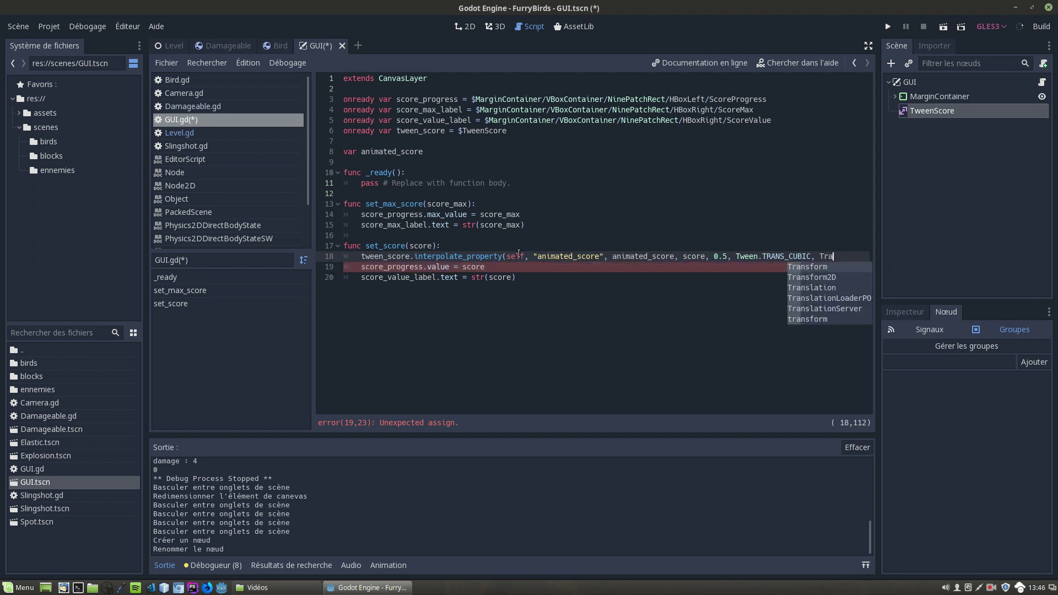
key("BackSpace")
key("BackSpace")
type("w")
key("Return")
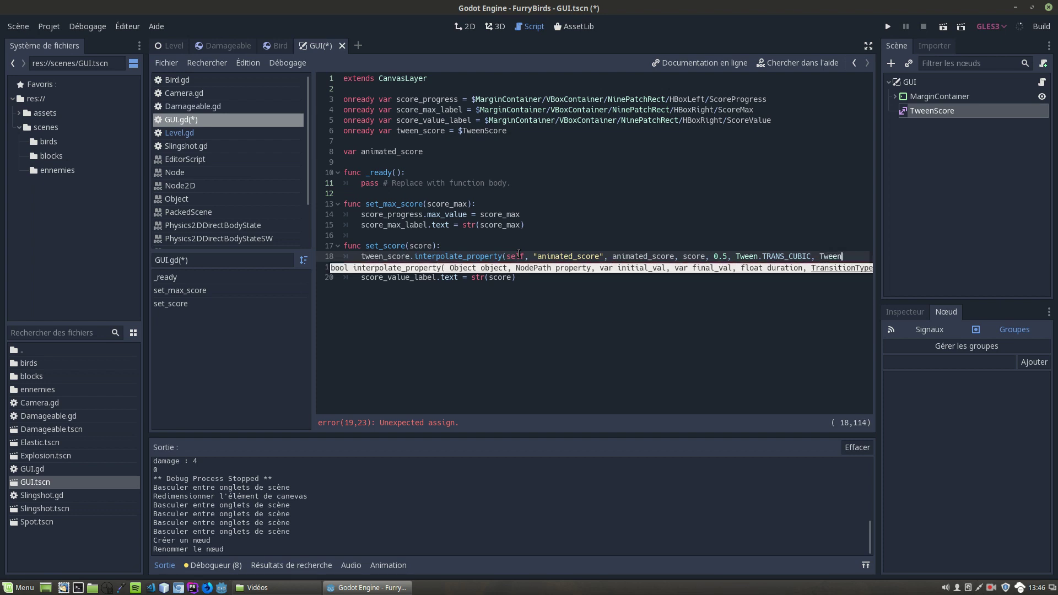
type(".")
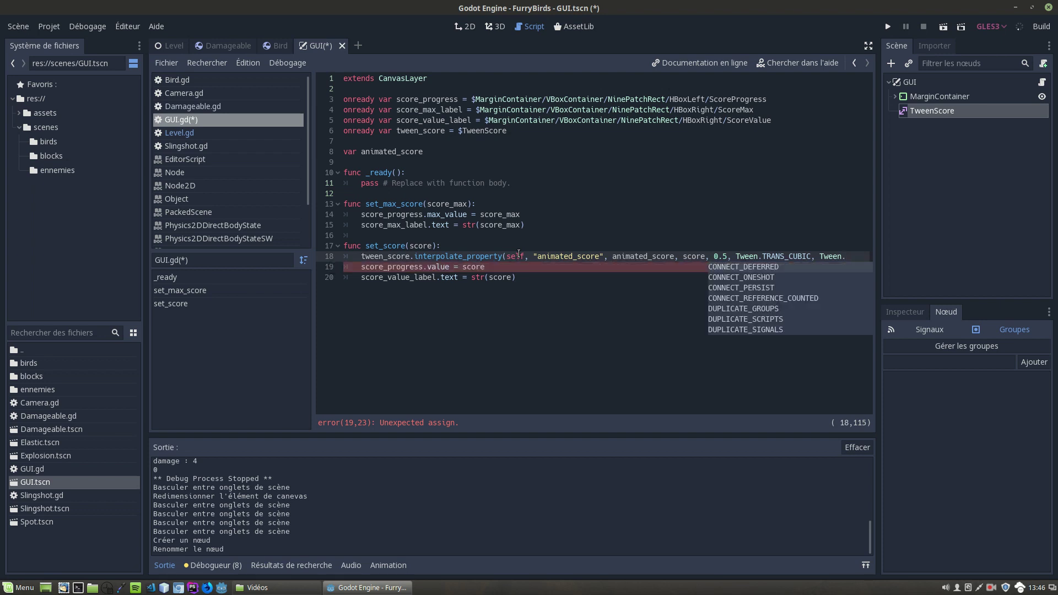
type("EAS")
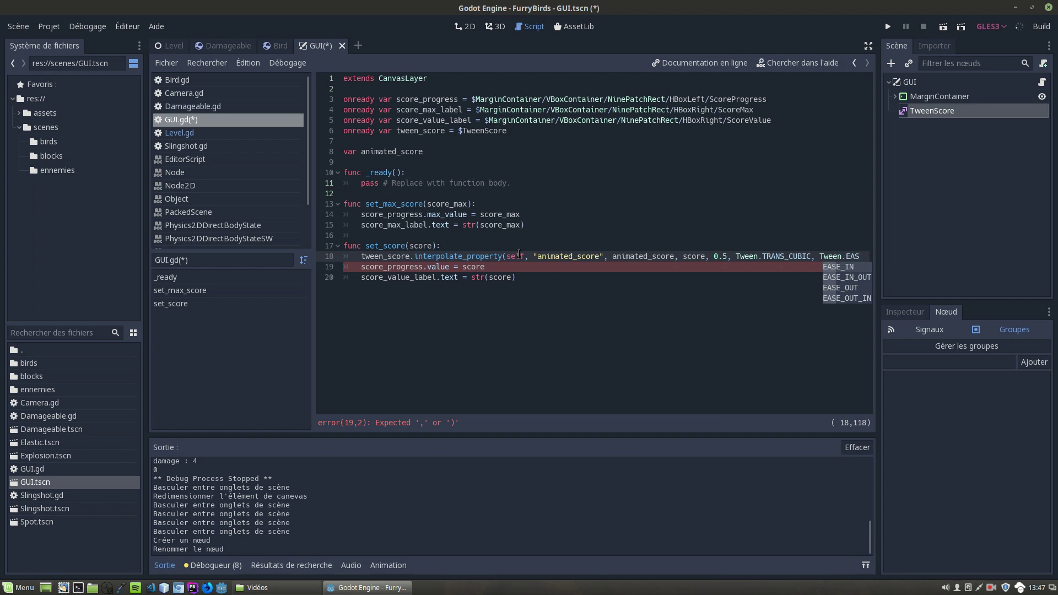
key("Return")
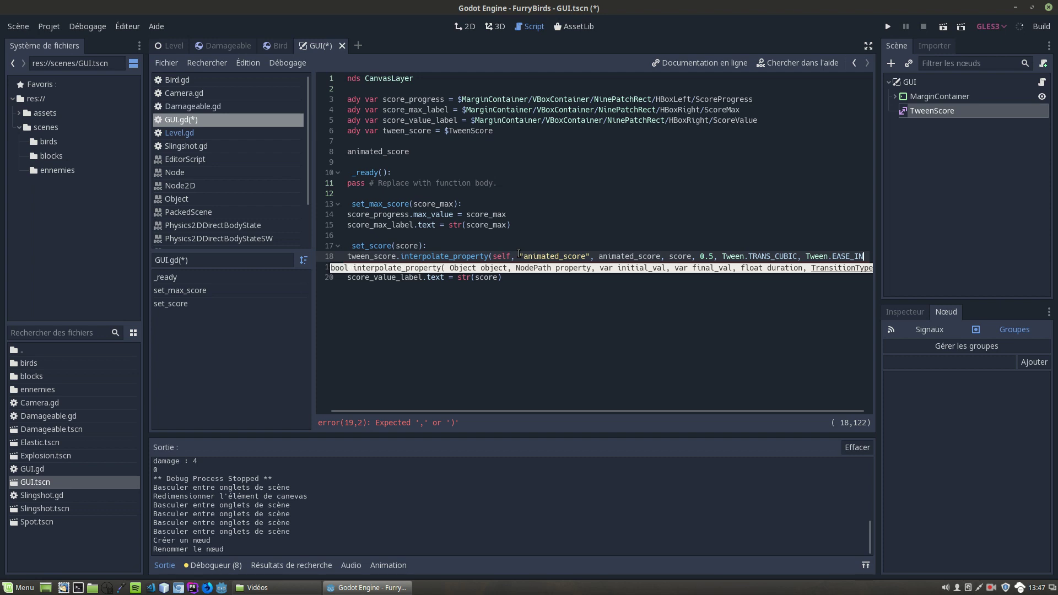
type(")")
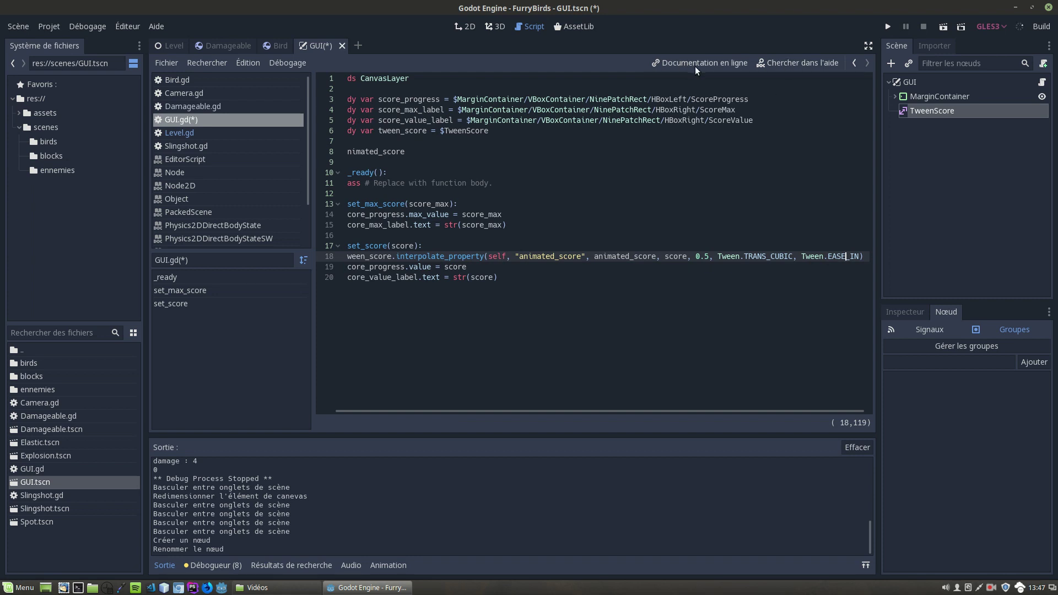
left_click_drag(699, 409, 625, 409)
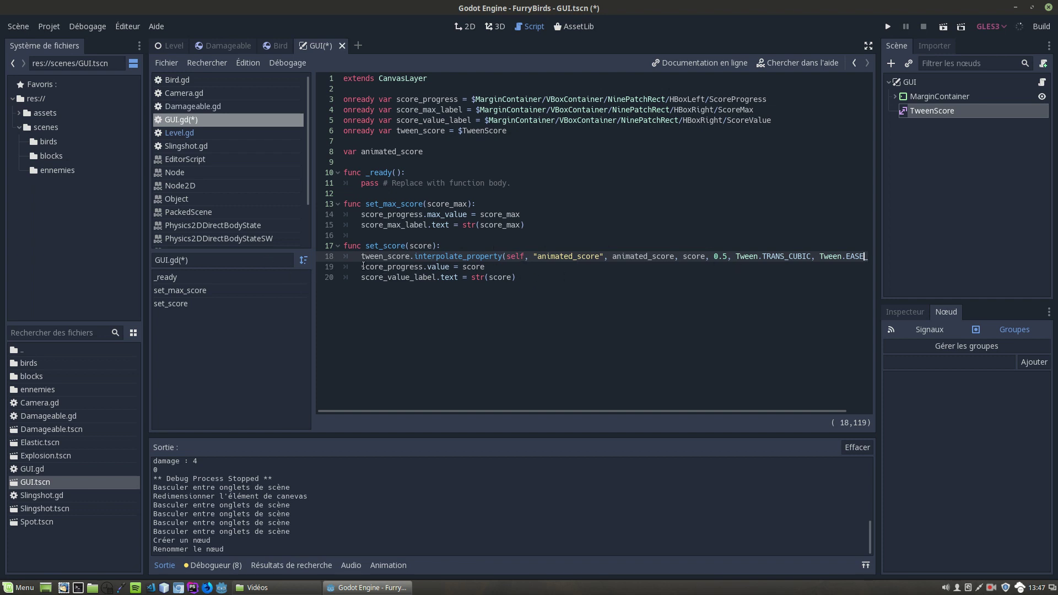
left_click(362, 267)
Step: Add an 'if not tween_score.is_active():' check below the tween call
key("Return")
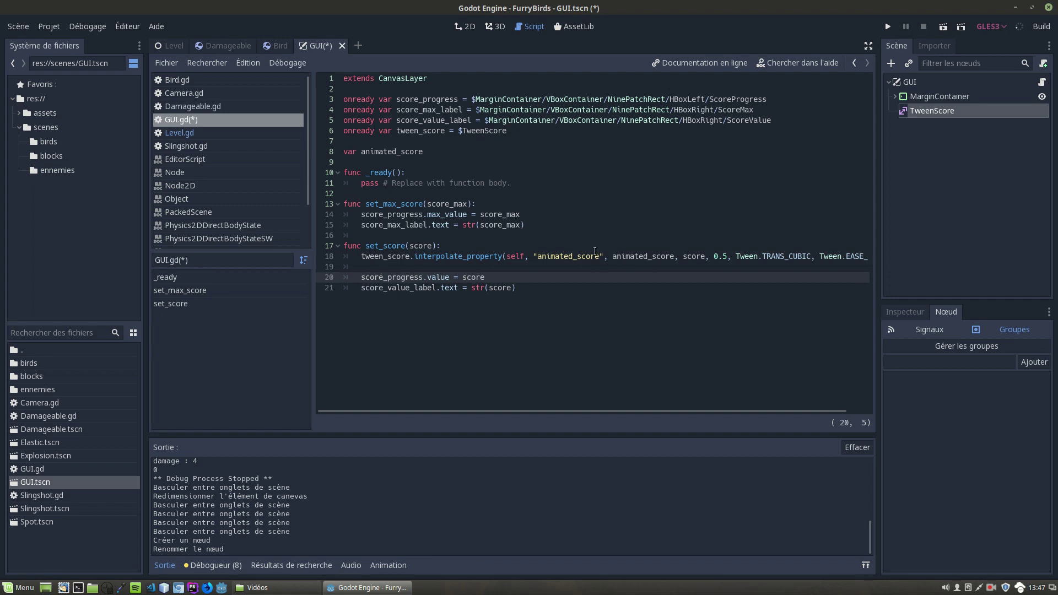
key("Up")
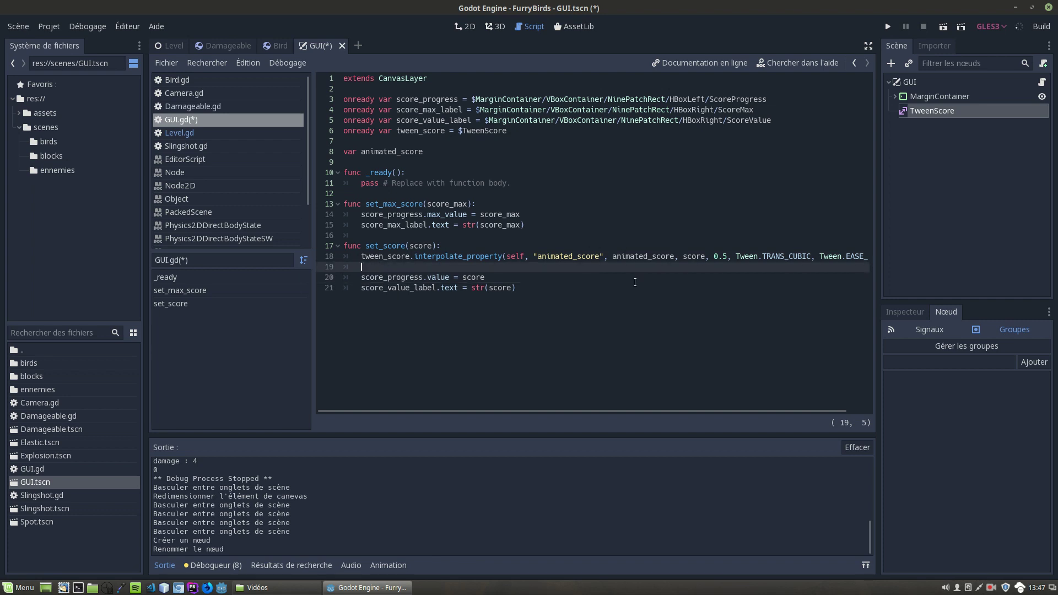
type("if ")
type("twe")
key("Return")
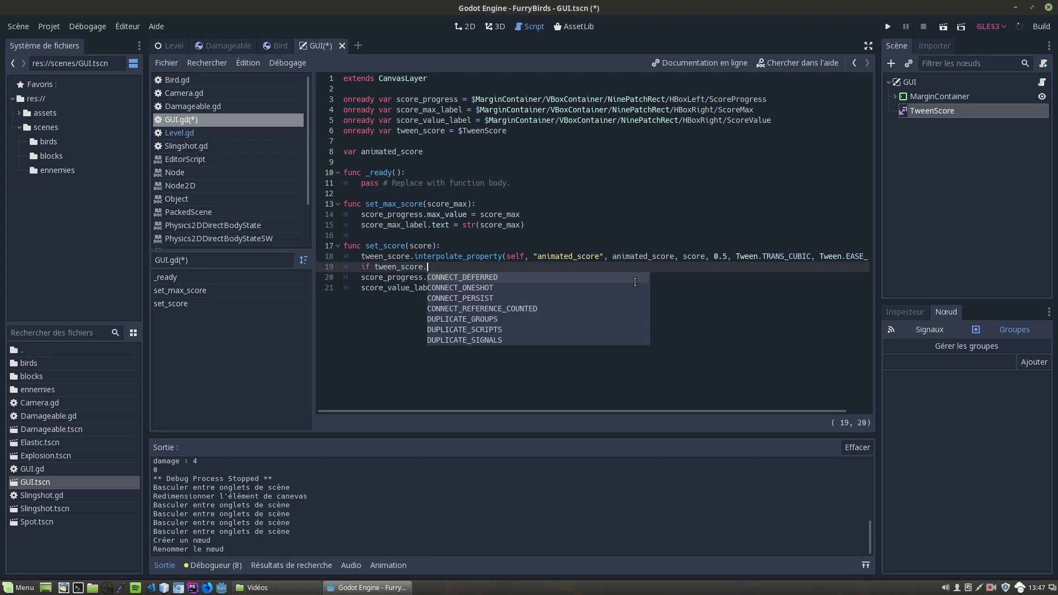
type("is_ac")
key("Return")
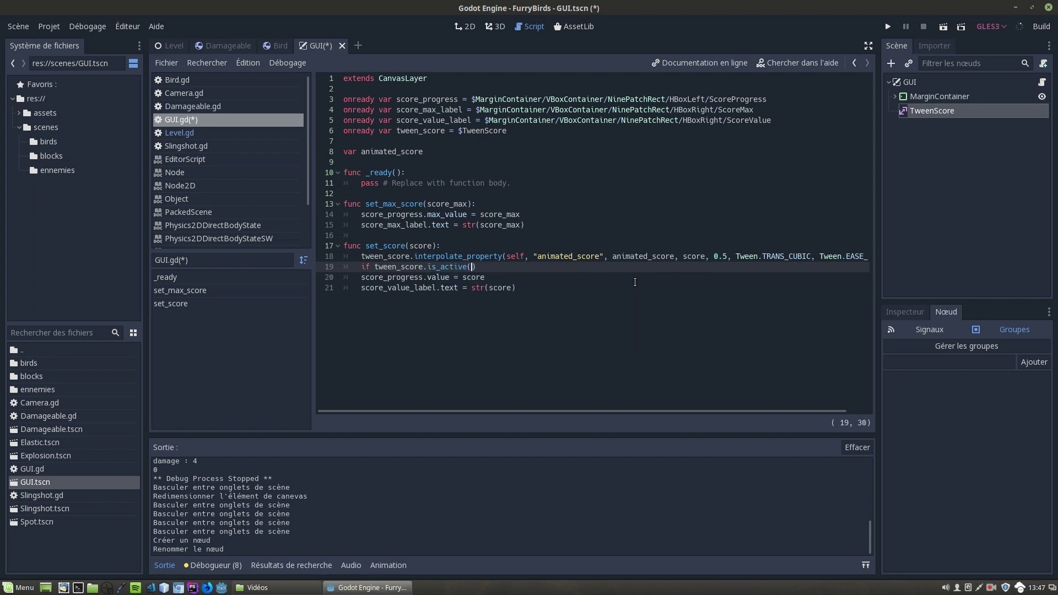
key("ctrl+Left")
key("ctrl+Left")
key("ctrl+Left")
type("not")
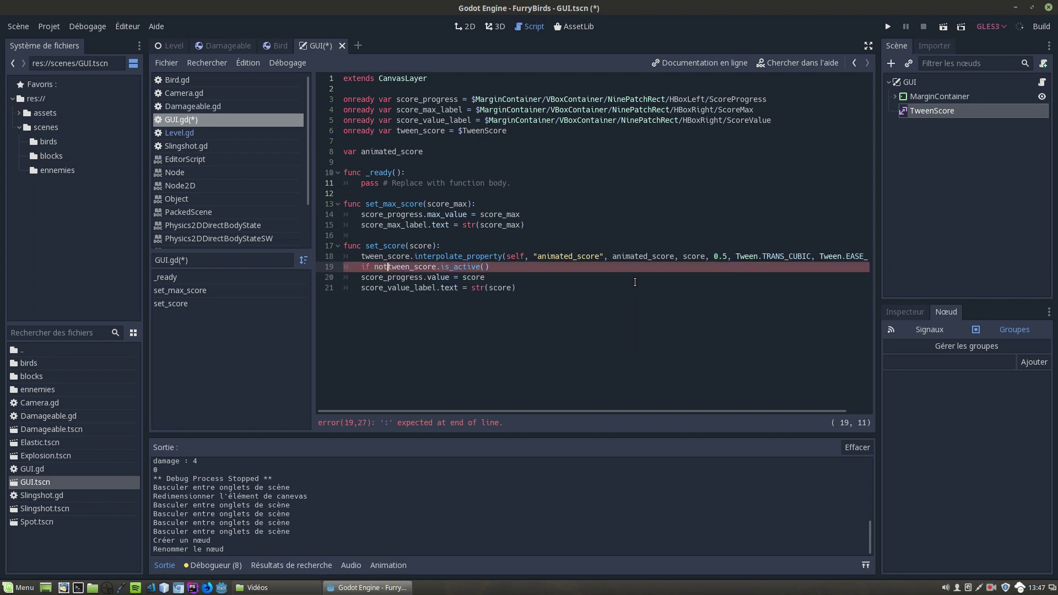
key("End")
Step: Call tween_score.start() inside the is_active check
key("Return")
type("tween_score.")
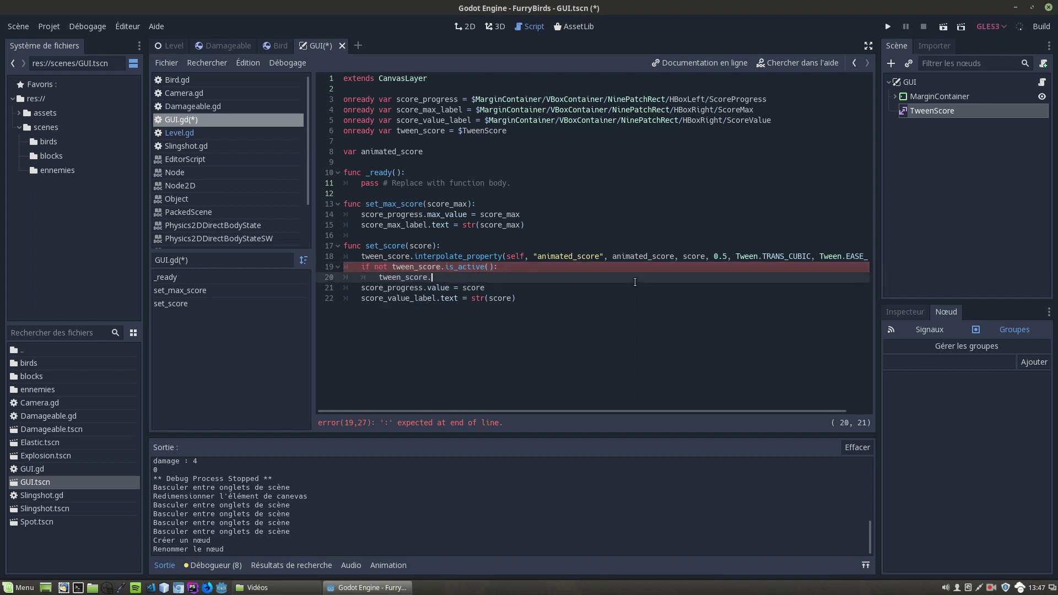
type("start")
key("Return")
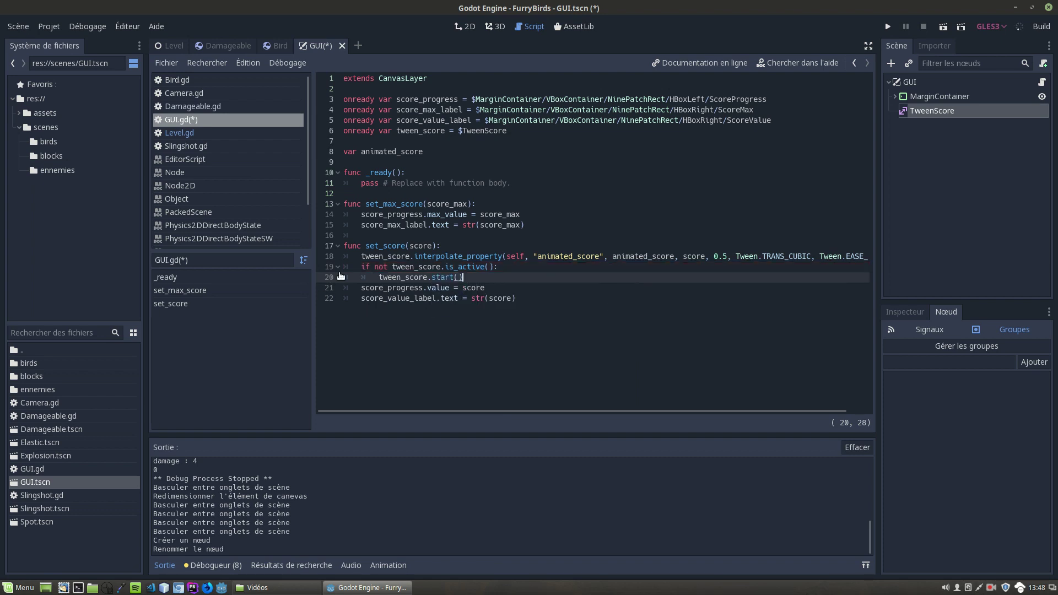
left_click(525, 290)
left_click(545, 298)
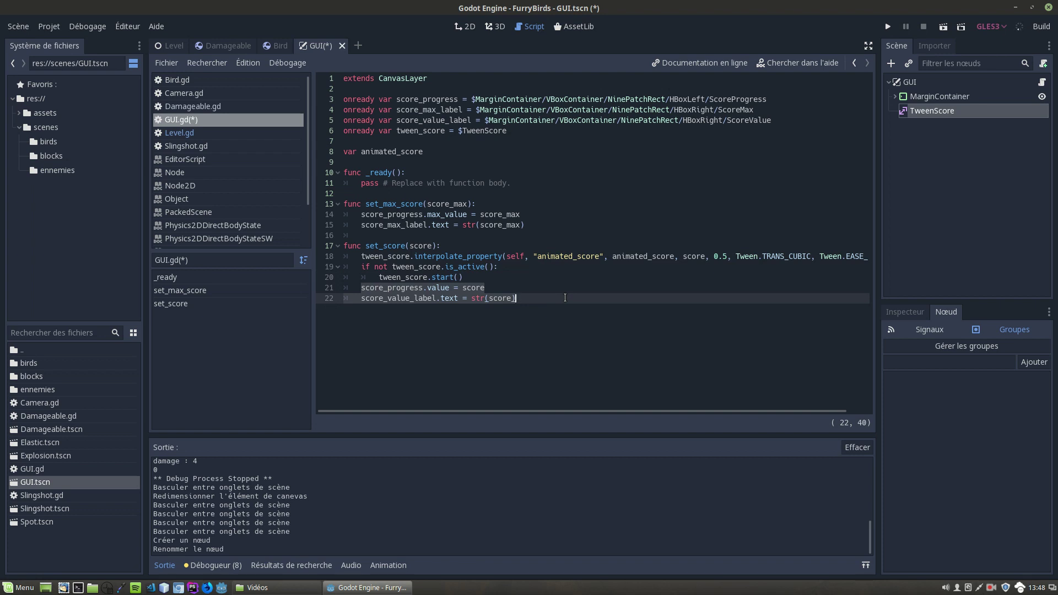
Step: Move the score bar and label updates from set_score into a new _process(delta) function
key("BackSpace")
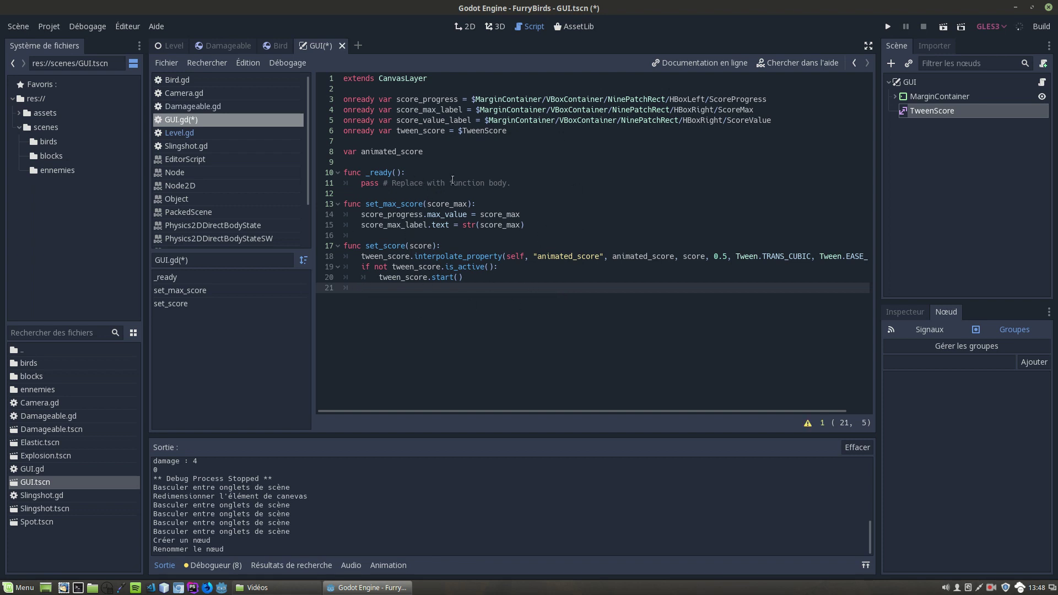
left_click(519, 183)
key("Return")
key("Return")
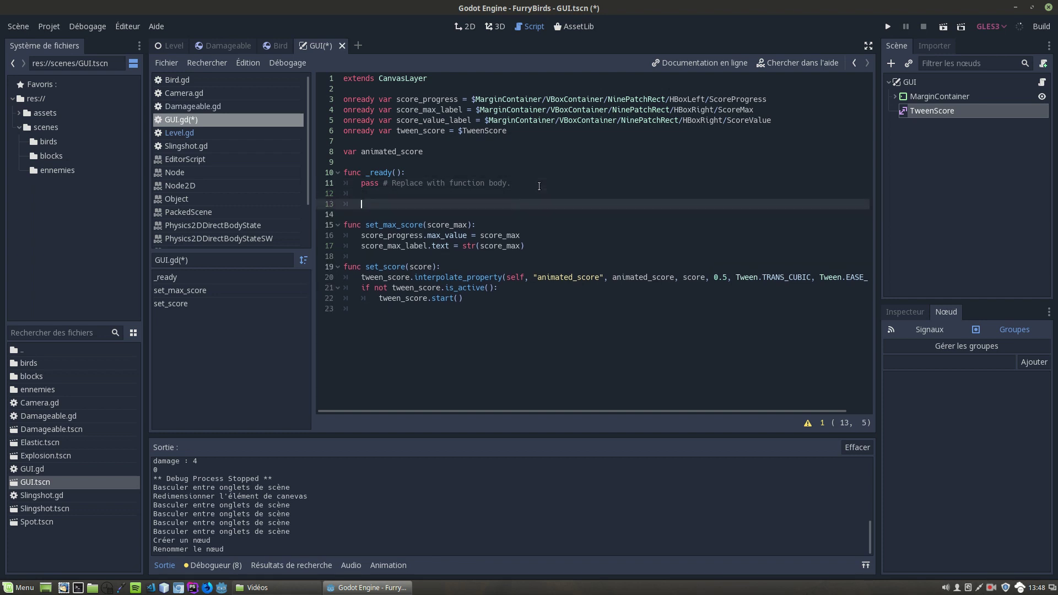
type("func ")
type("_pro")
key("Return")
key("Return")
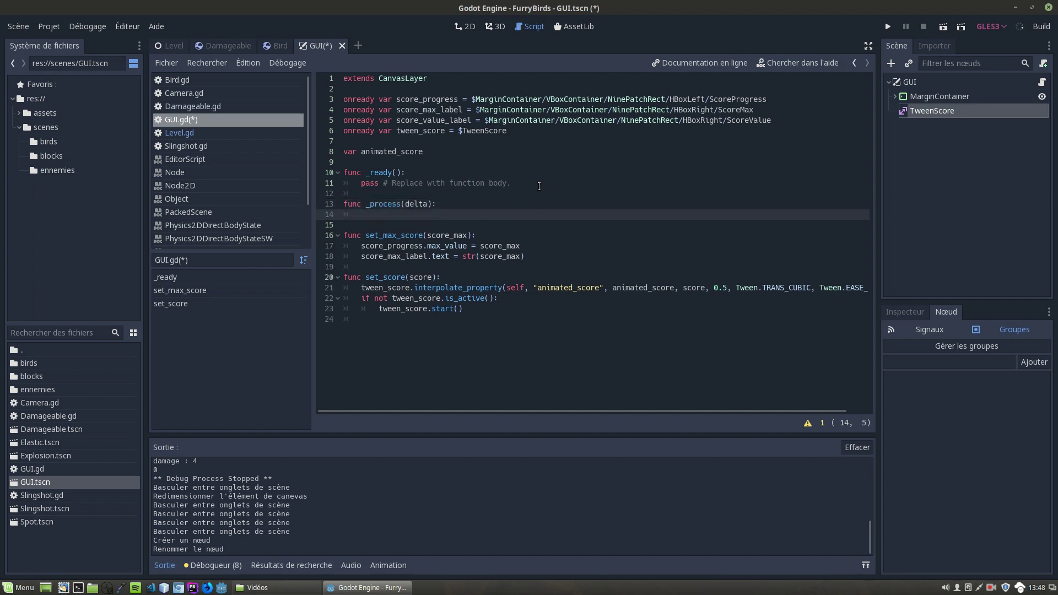
type("score_progress.value = score \tscore_value_label.text = str(score)")
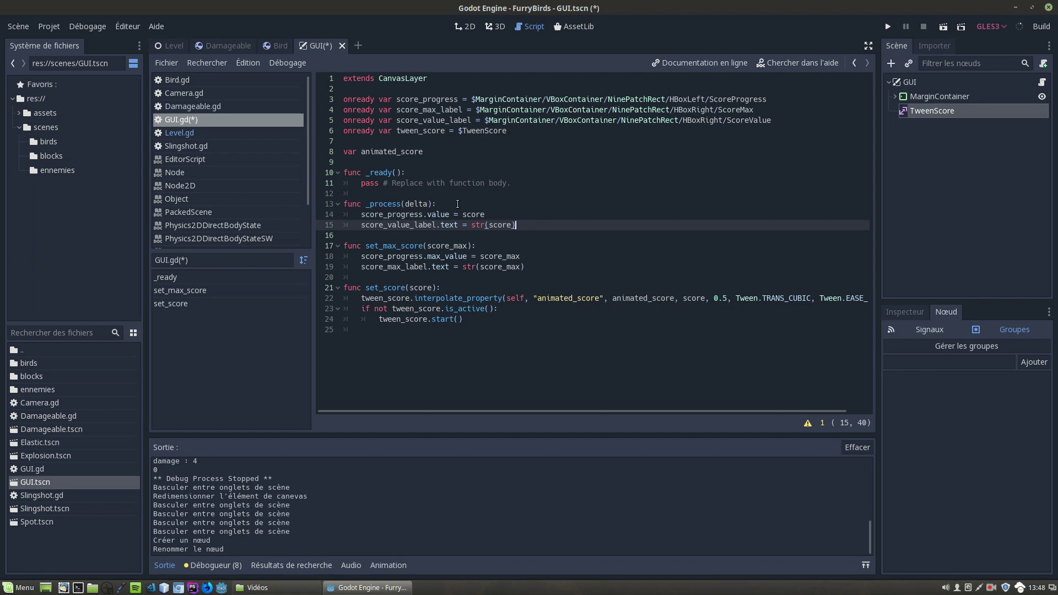
Step: Replace score with animated_score on lines 14 and 15 of _process
left_click(481, 212)
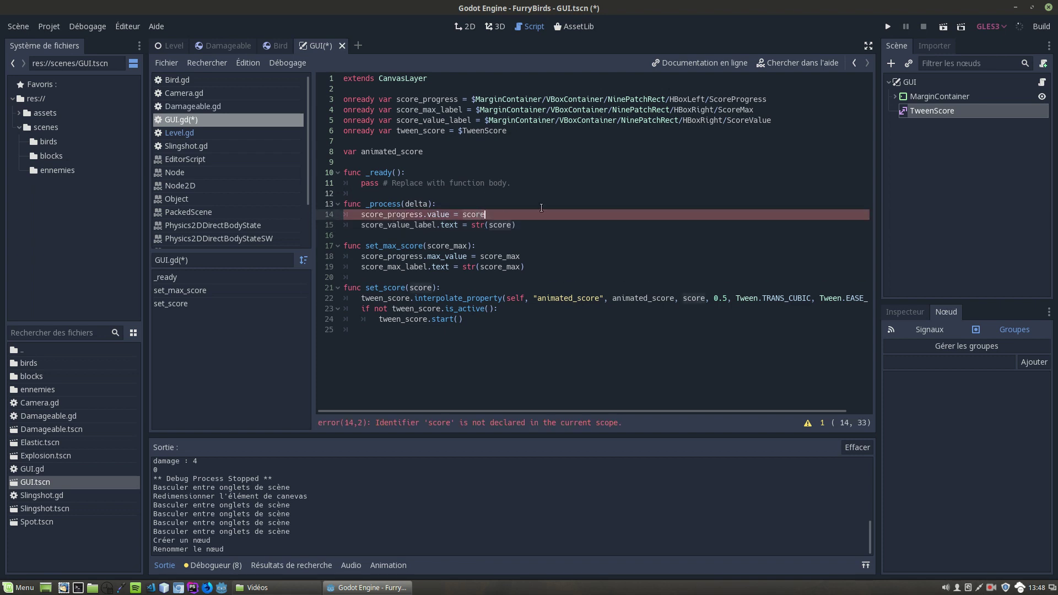
key("ctrl+BackSpace")
type("anima")
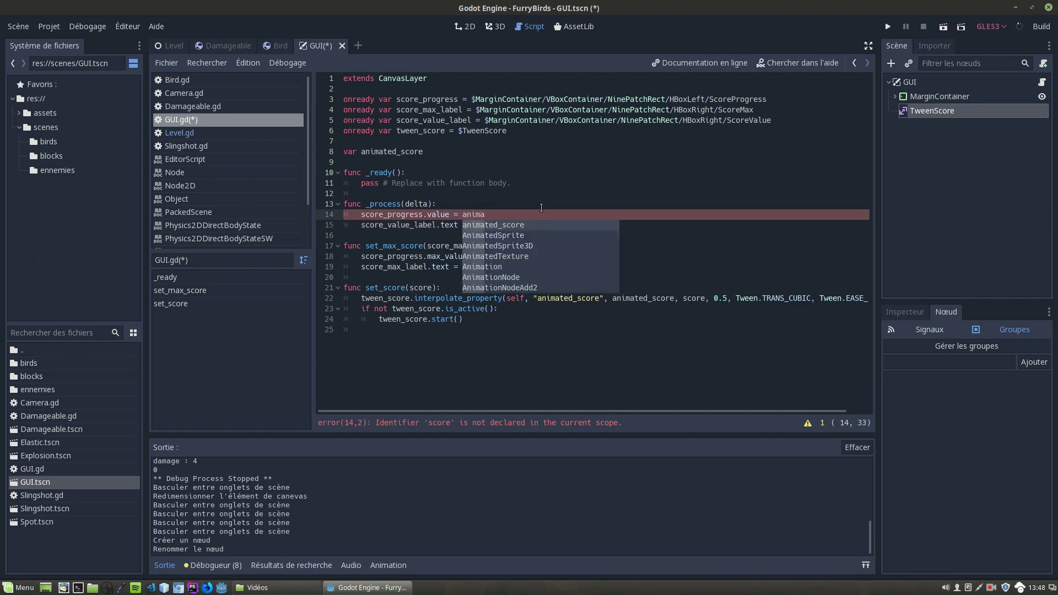
key("Return")
left_click(562, 225)
key("Left")
key("ctrl+BackSpace")
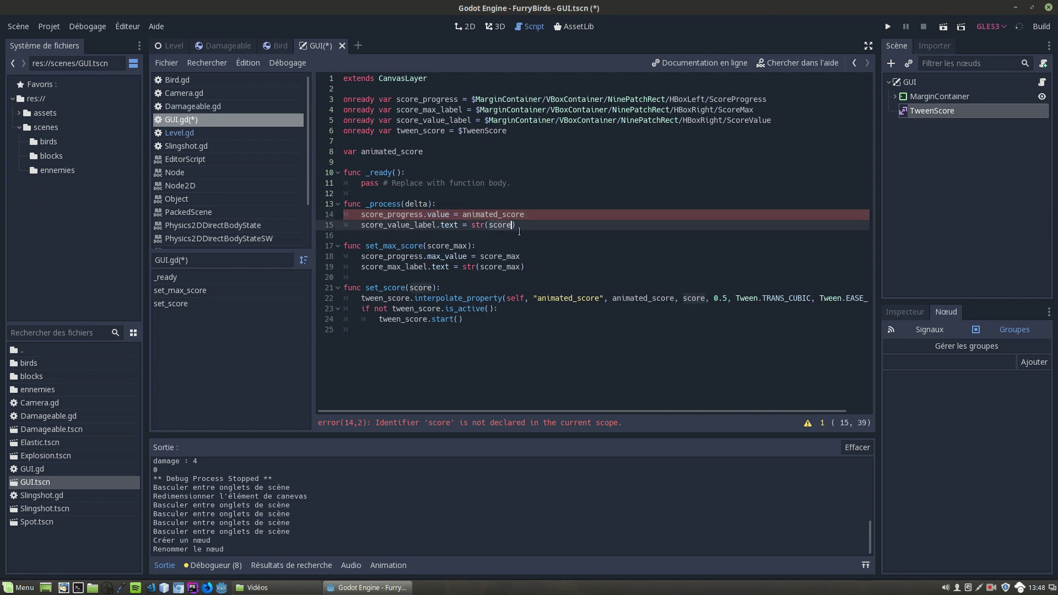
type("anima")
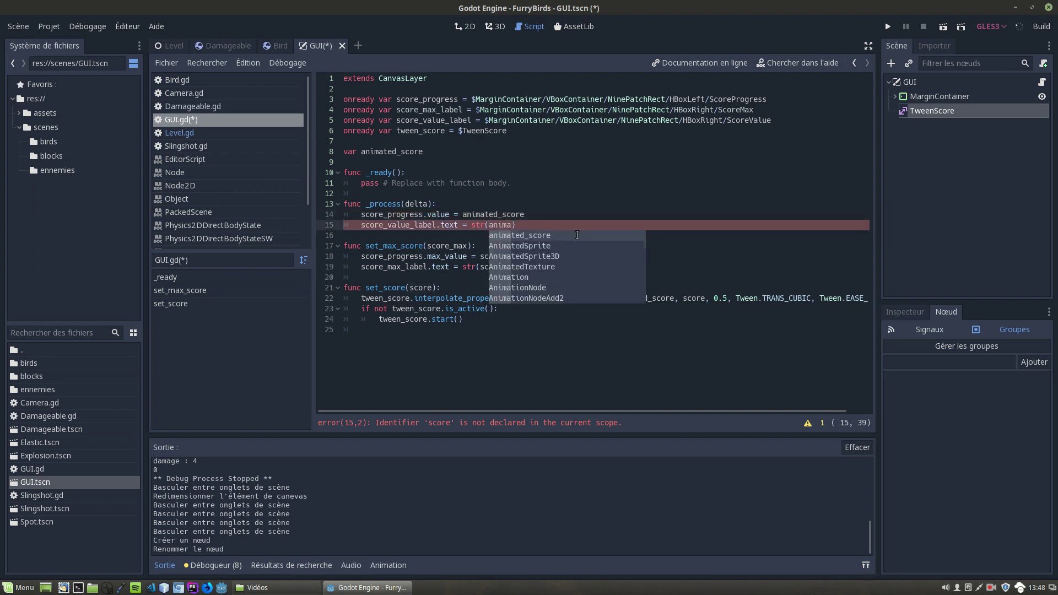
key("Return")
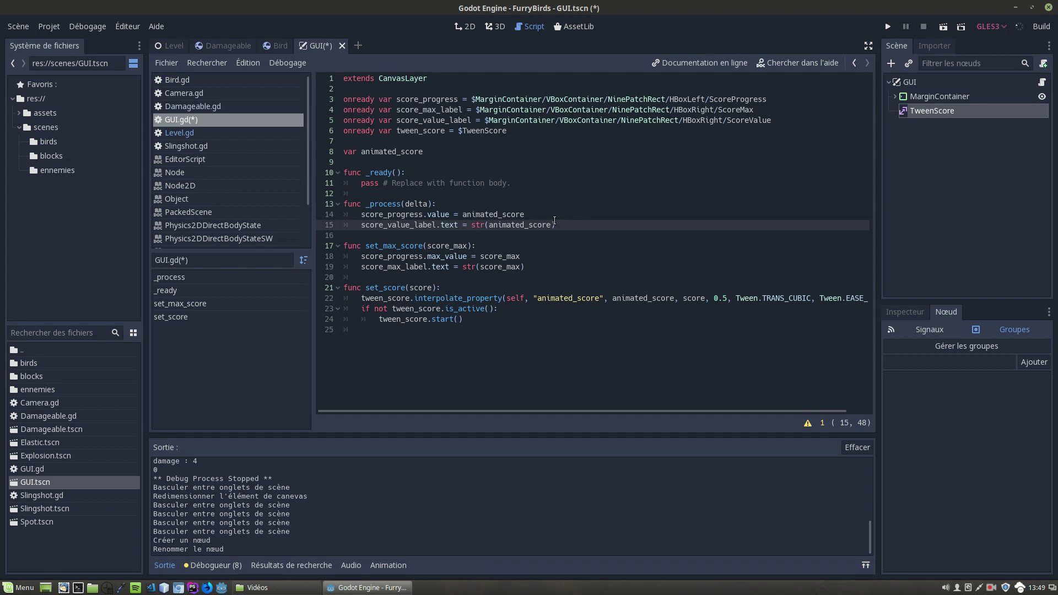
Step: Initialize animated_score to 0 and add 'if tween_score.is_active():' at the top of _process
left_click(507, 150)
type("= ")
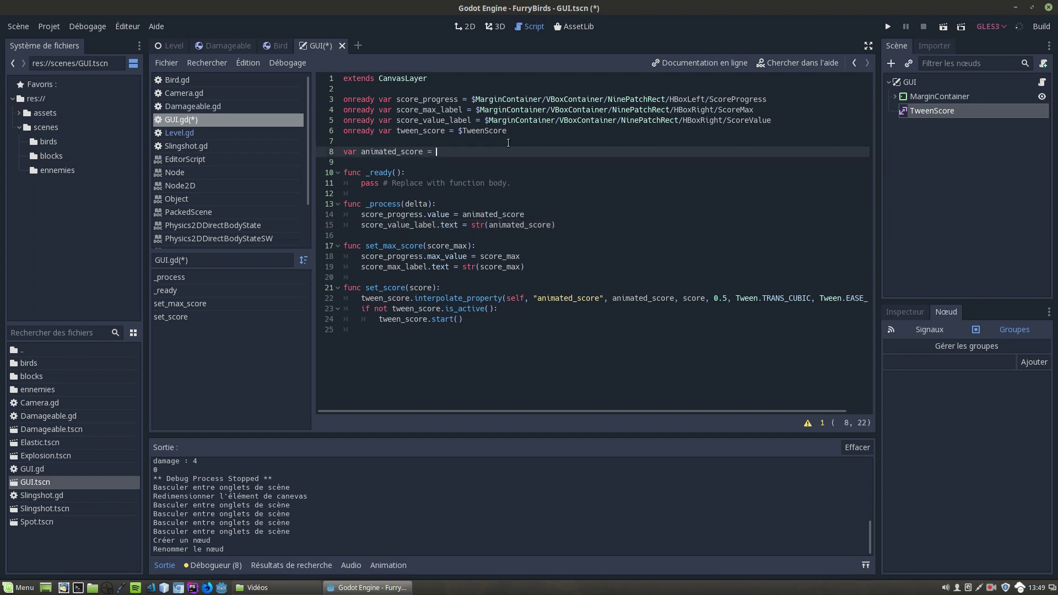
type("0")
left_click(446, 205)
key("Return")
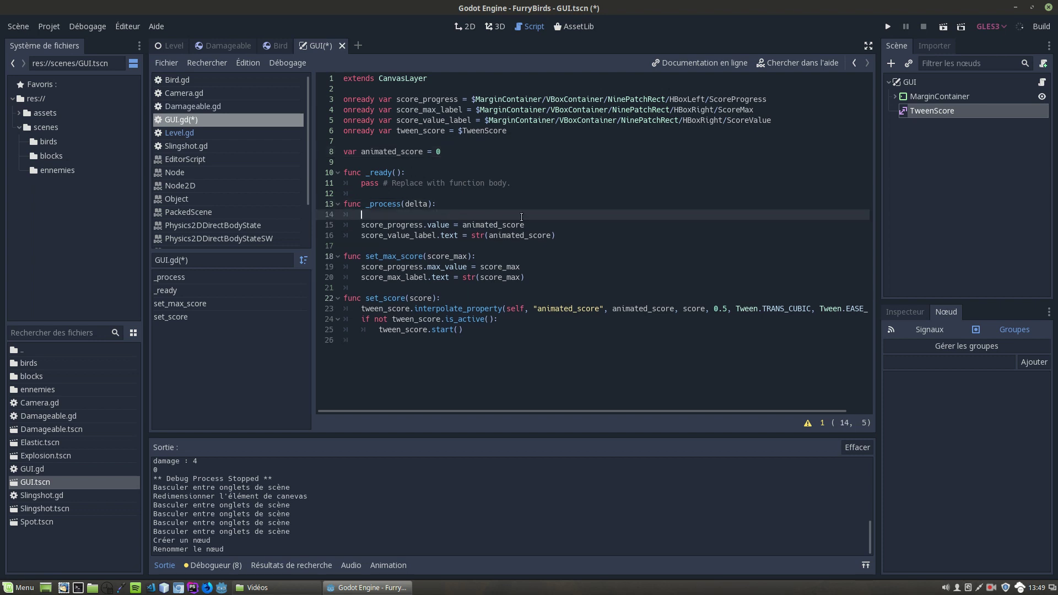
type("if tw")
type("een_")
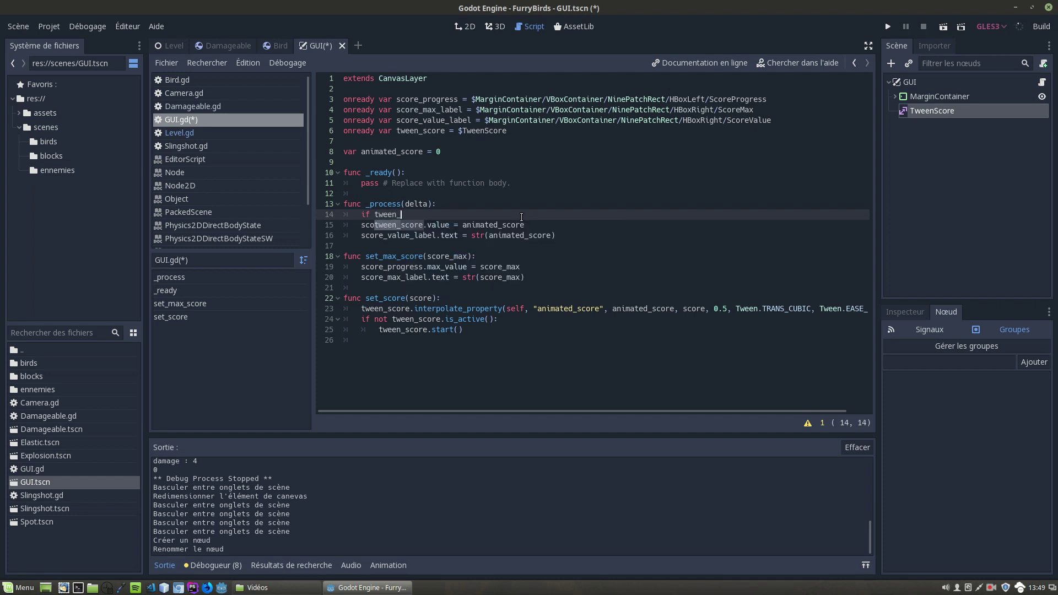
key("Return")
type(".is")
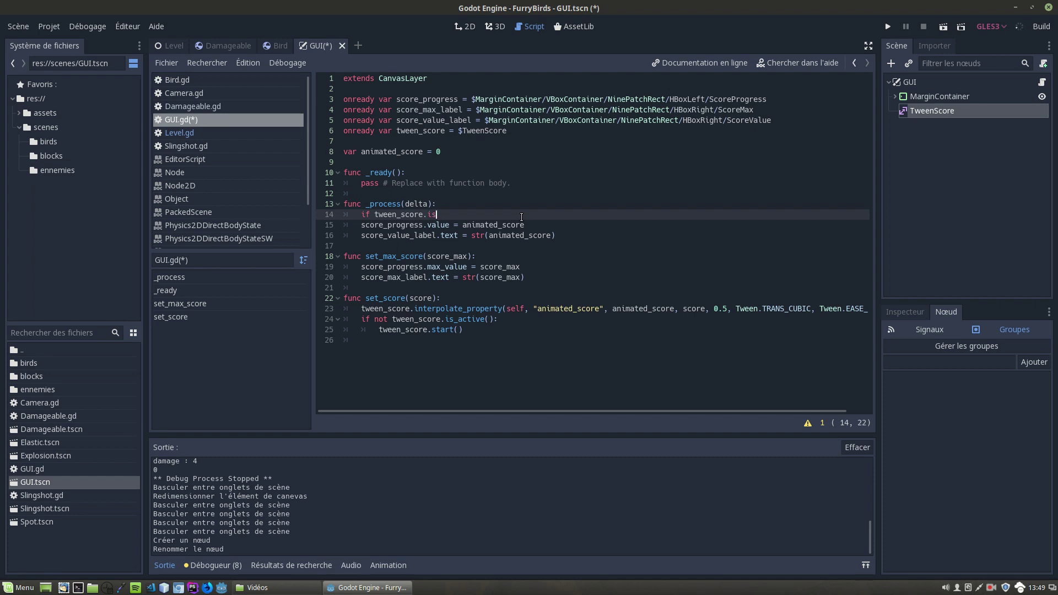
type("_act")
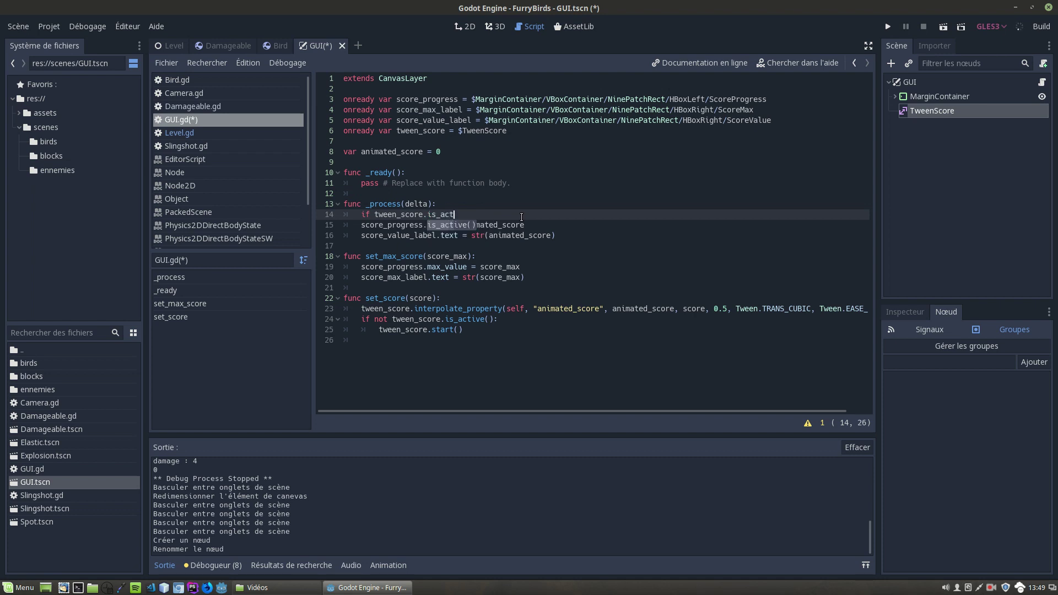
type("ive")
key("Return")
type(":")
Step: Indent the two score update lines under the condition and save GUI.gd
key("Down")
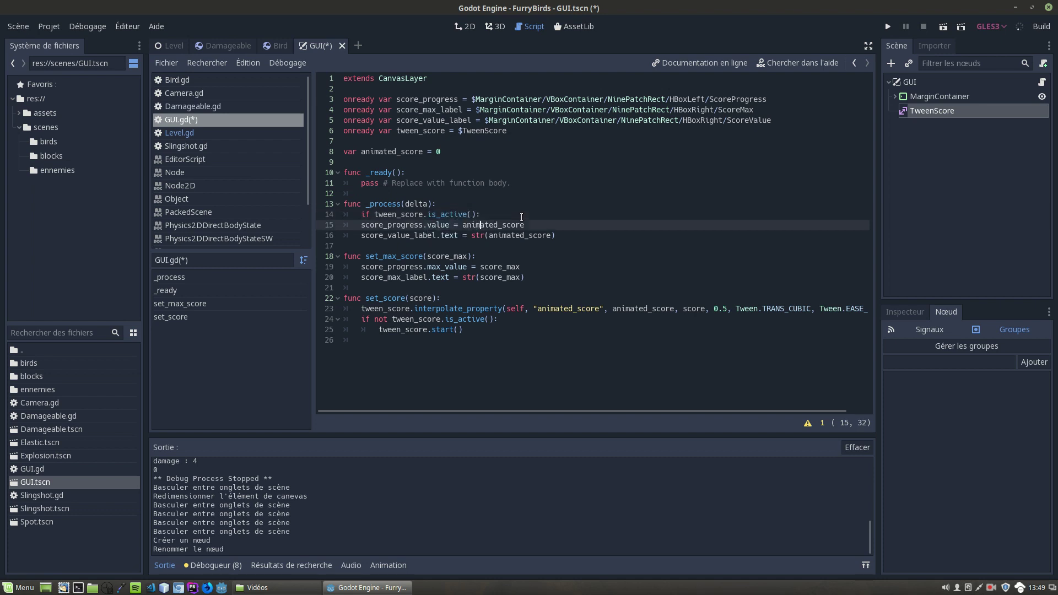
key("shift+Down")
key("Tab")
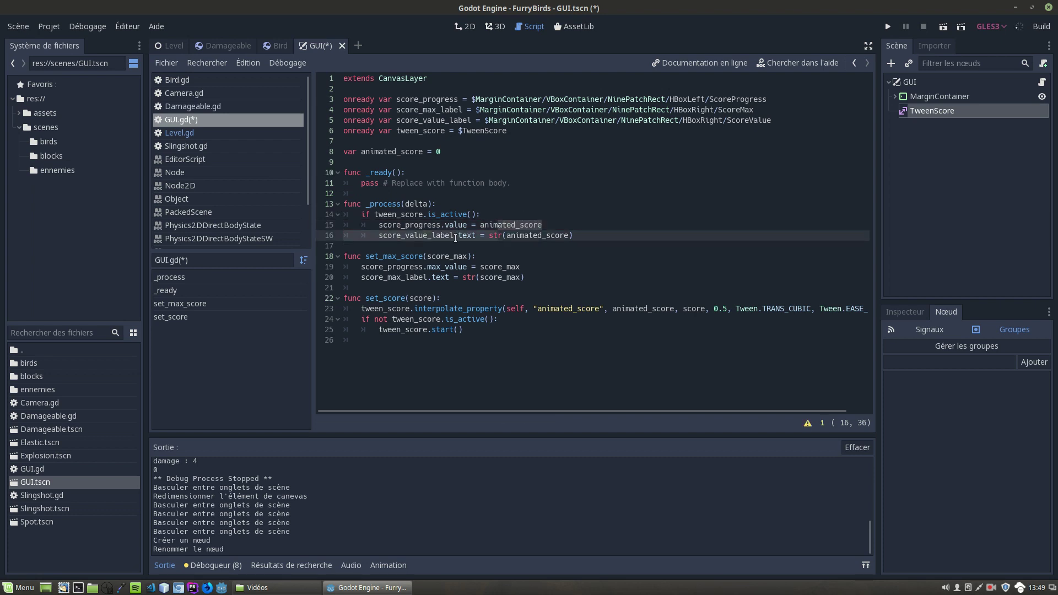
left_click(592, 234)
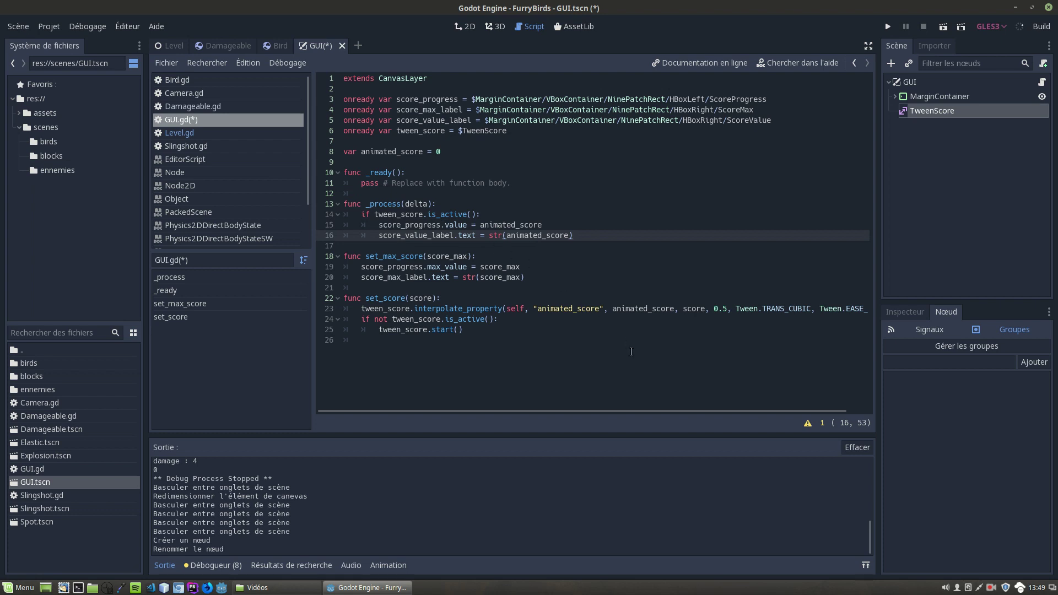
key("ctrl+s")
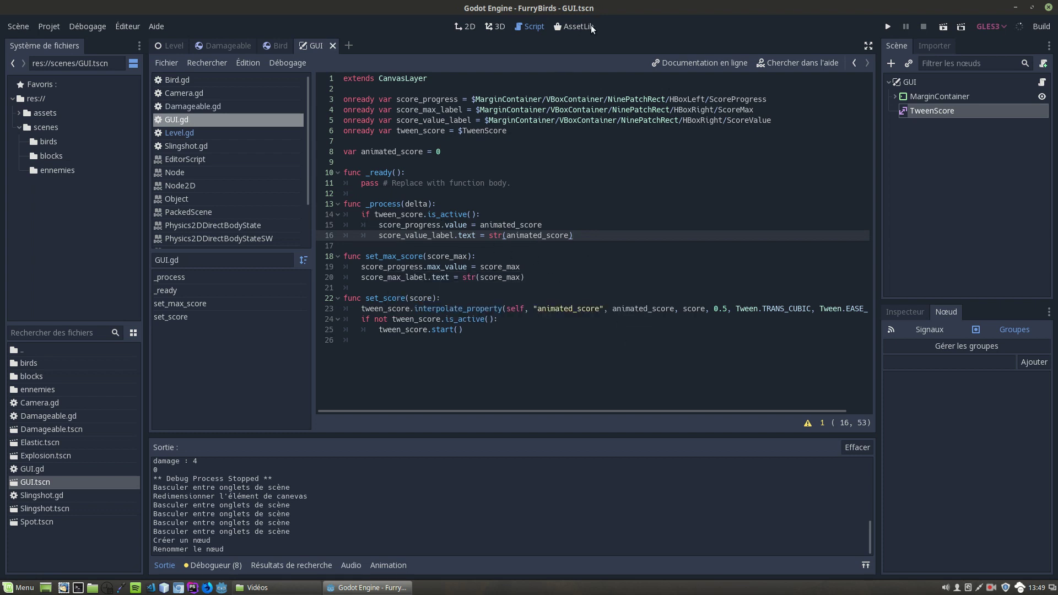
left_click(888, 26)
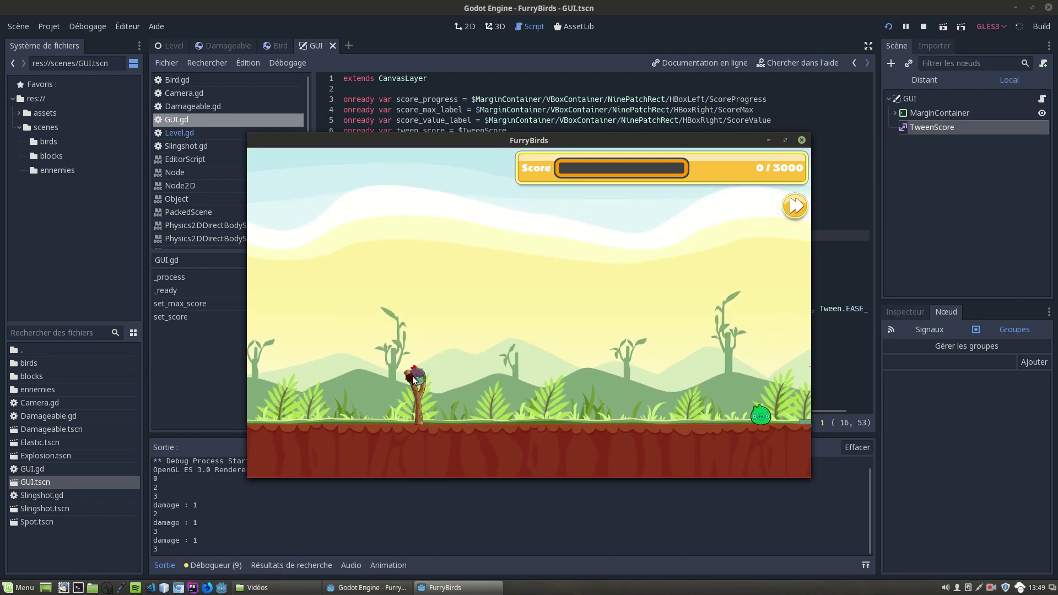
left_click_drag(414, 379, 245, 398)
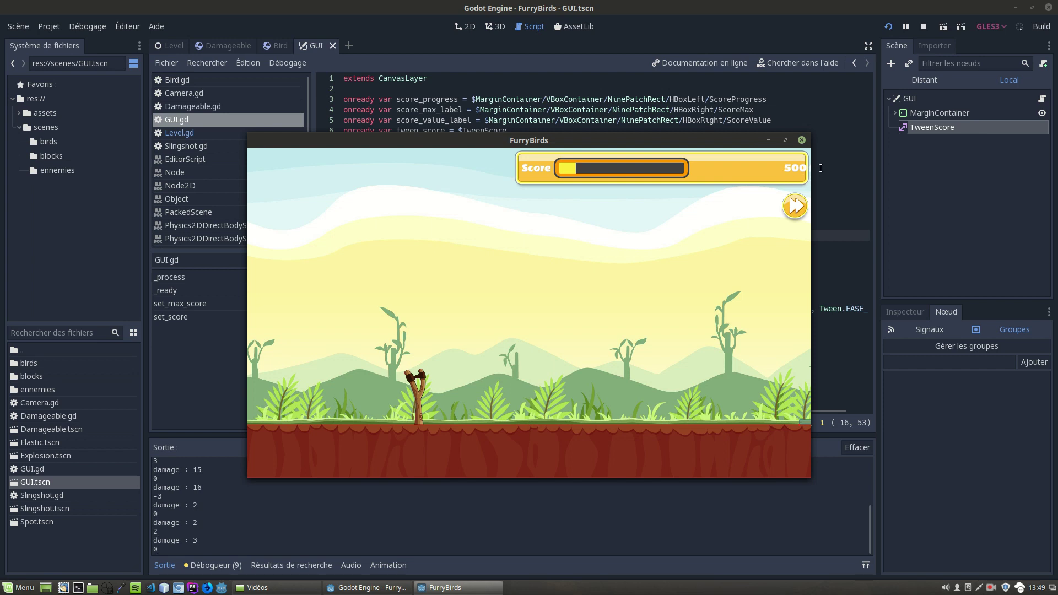
left_click(802, 141)
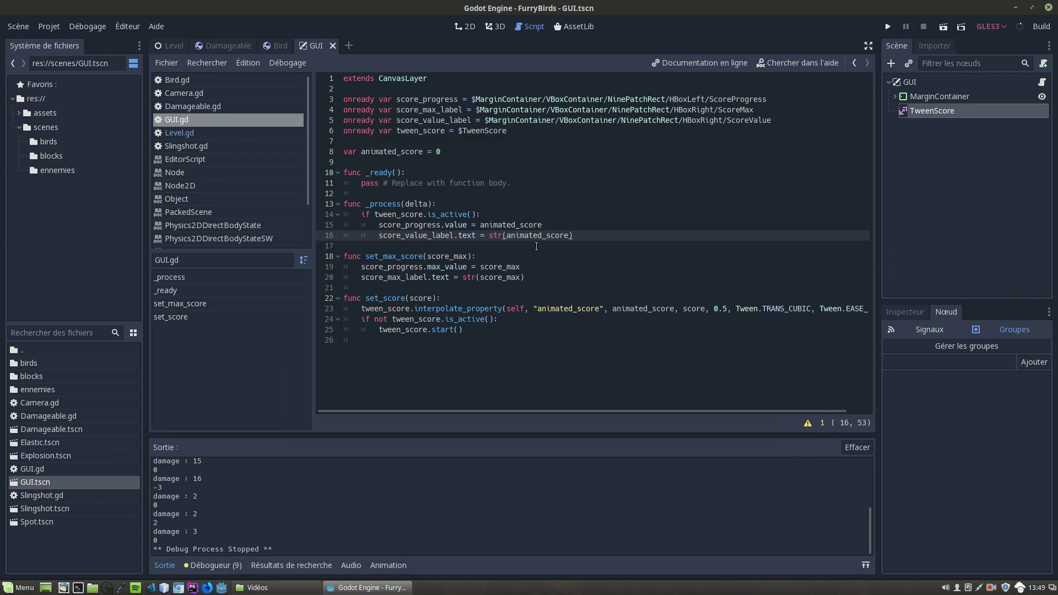
Step: Change line 16 to str(int(animated_score)) and save GUI.gd
left_click(507, 237)
type("int(")
key("Right")
key("Right")
key("Right")
key("Right")
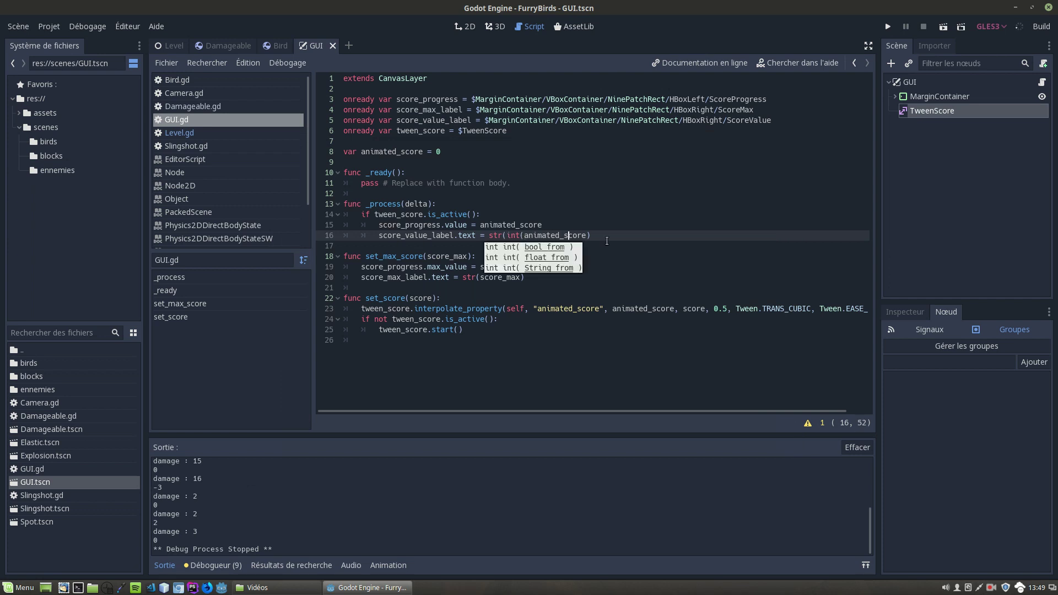
key("Right")
key("Right")
type(")")
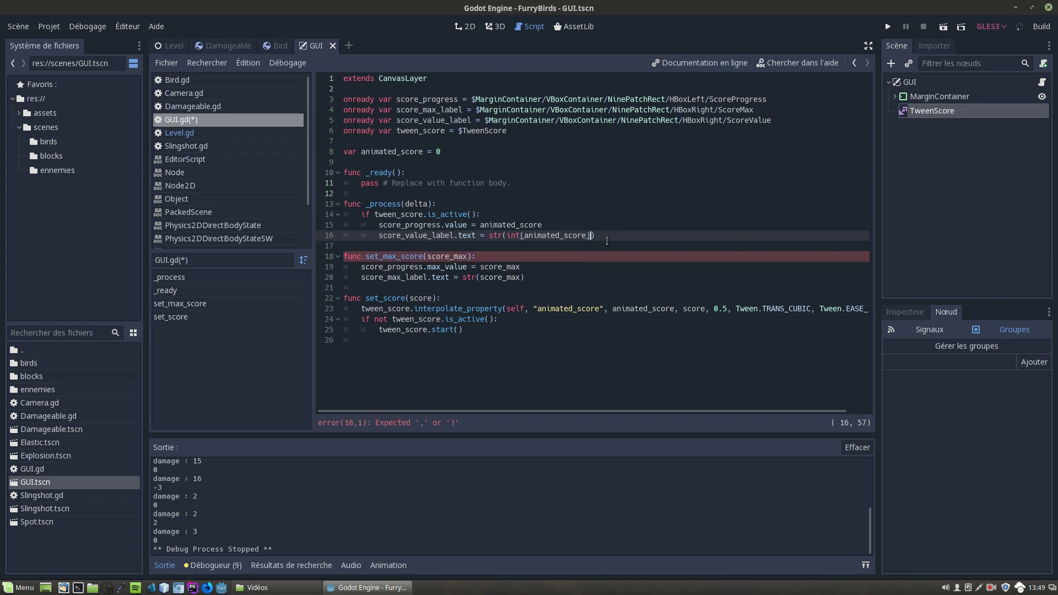
key("ctrl+s")
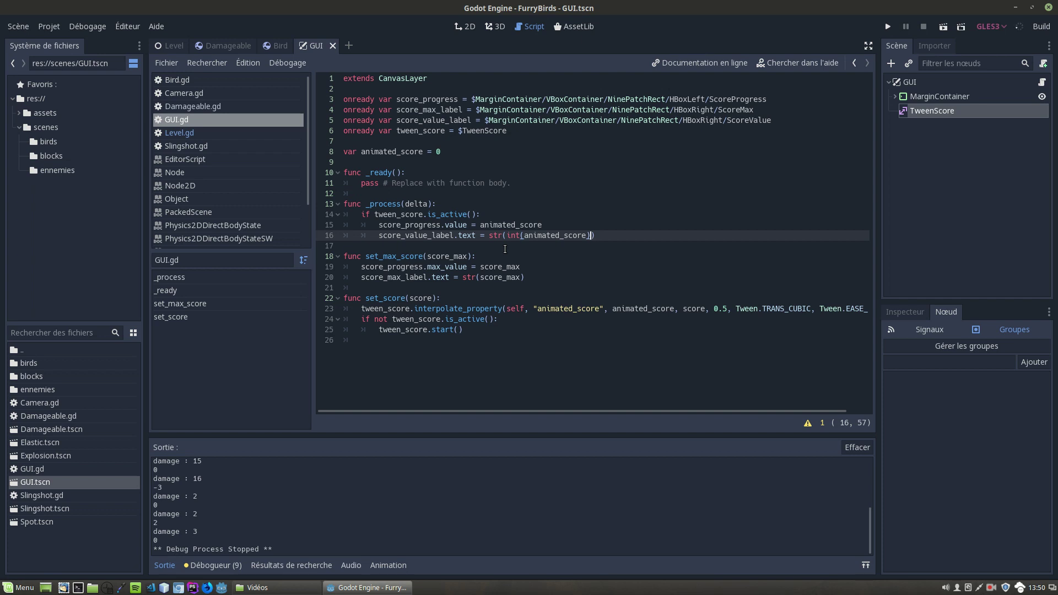
Step: Run FurryBirds and shoot a bird from the slingshot to test the score counter
left_click(889, 26)
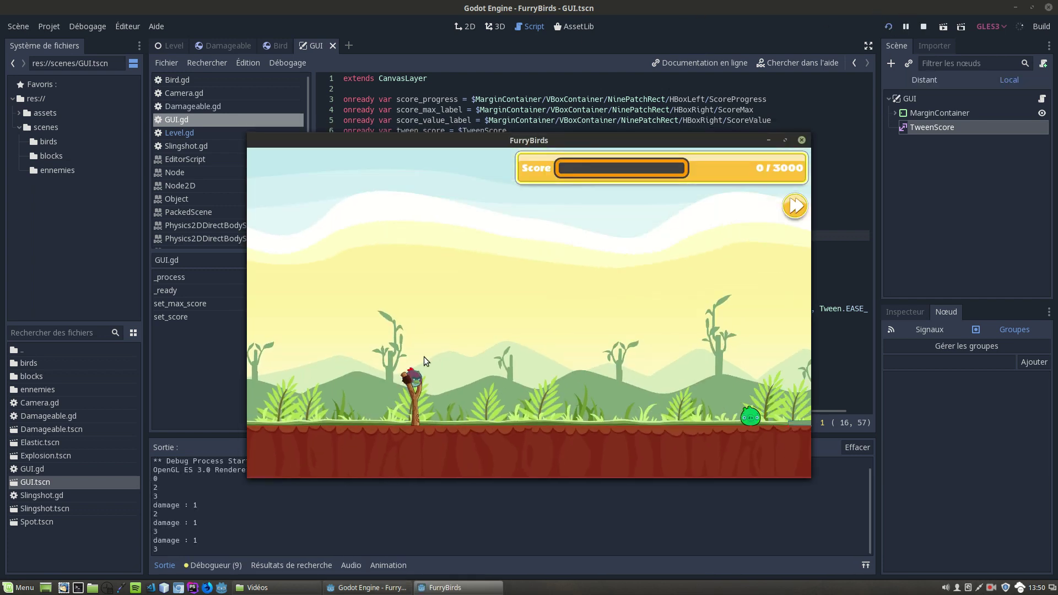
mouse_move(392, 378)
left_mouse_down()
mouse_move(296, 390)
mouse_move(808, 343)
left_mouse_up()
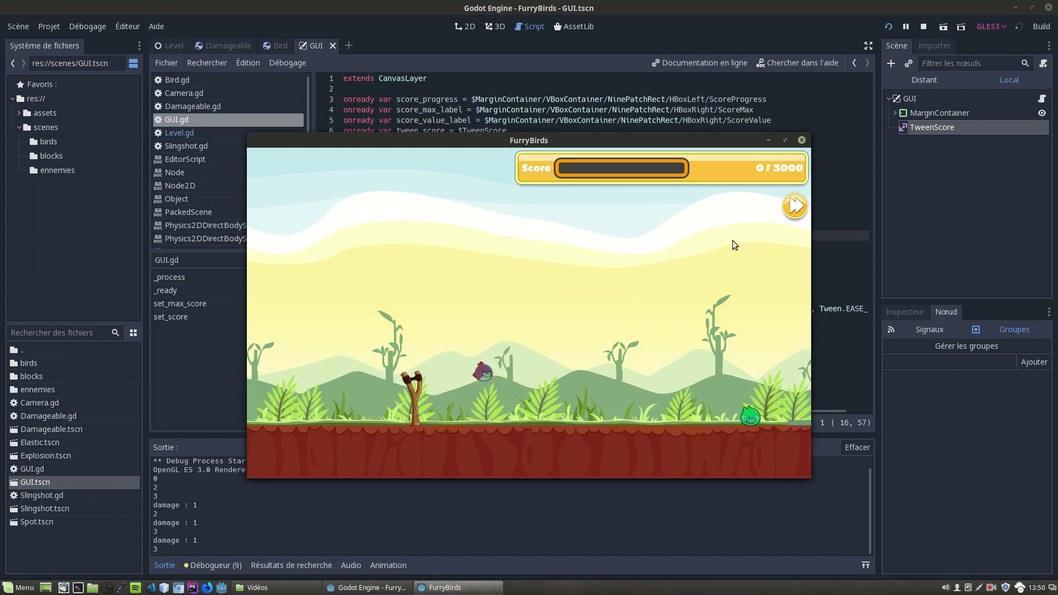